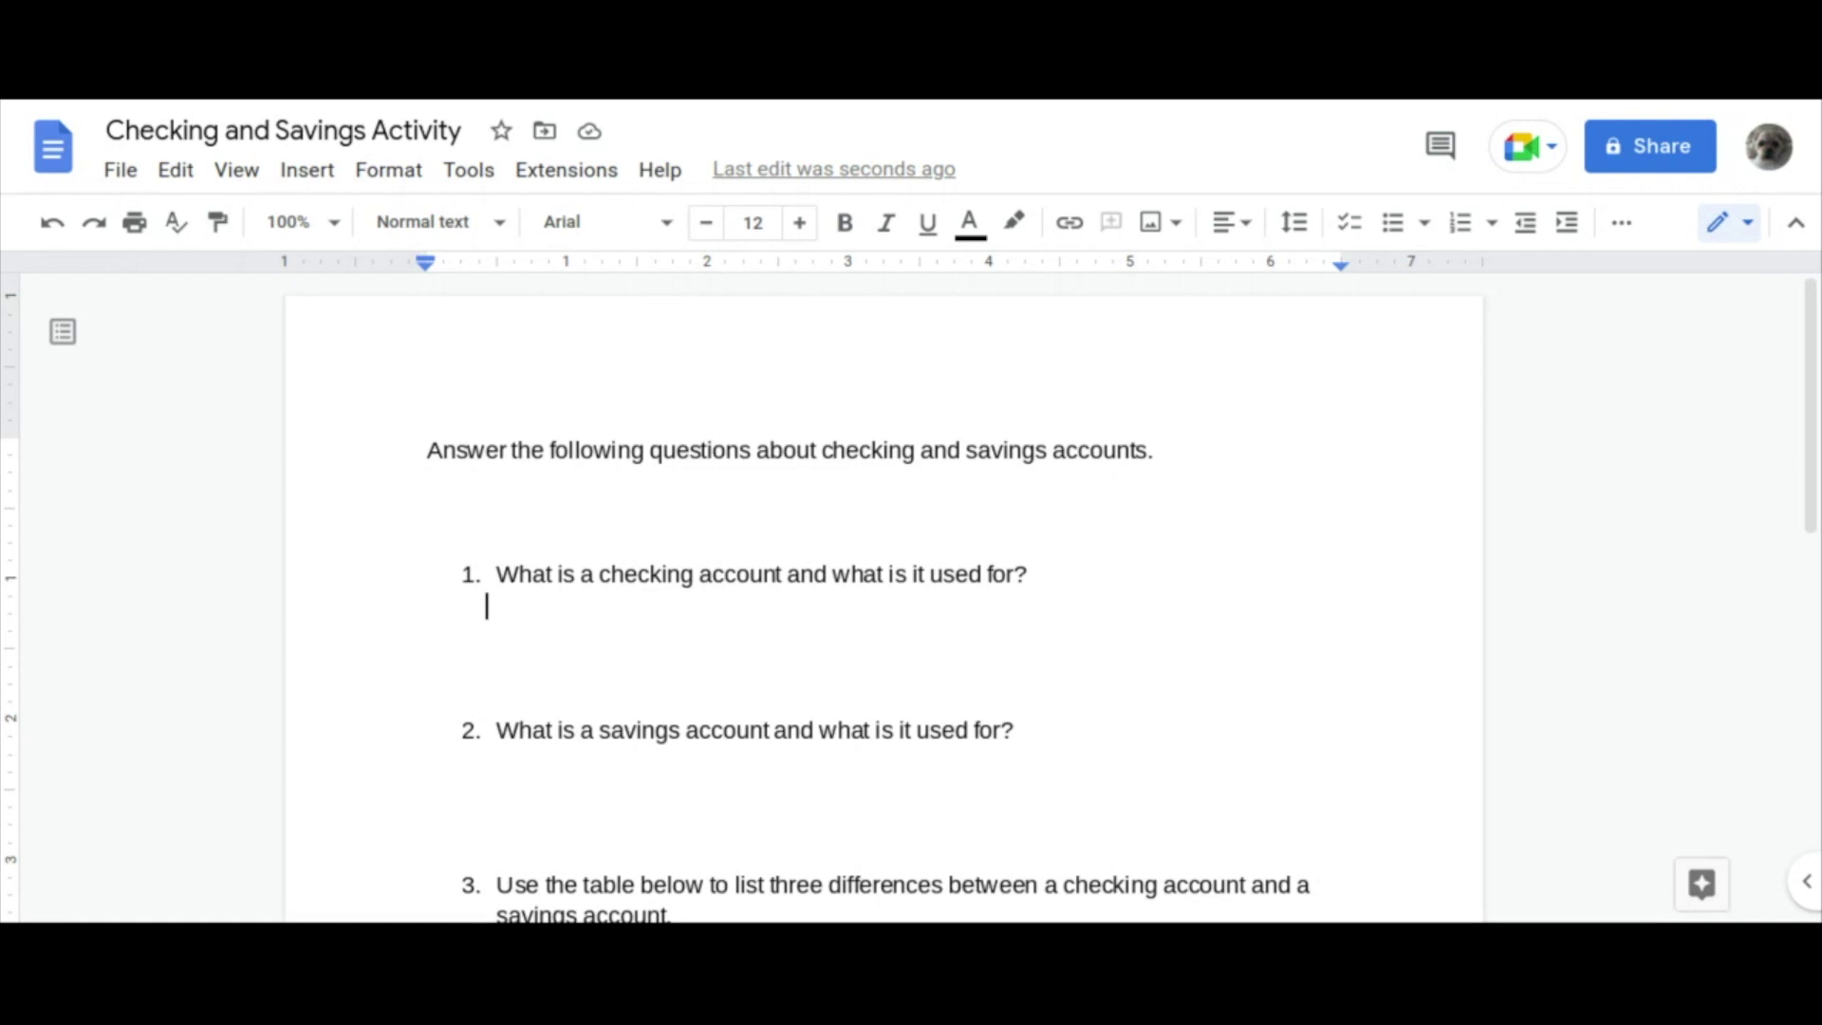
In dark blue, answer question 1: checking accounts handle everyday finances, direct deposit and ATM withdrawals
{"action": "left_click", "coordinate": [970, 224]}
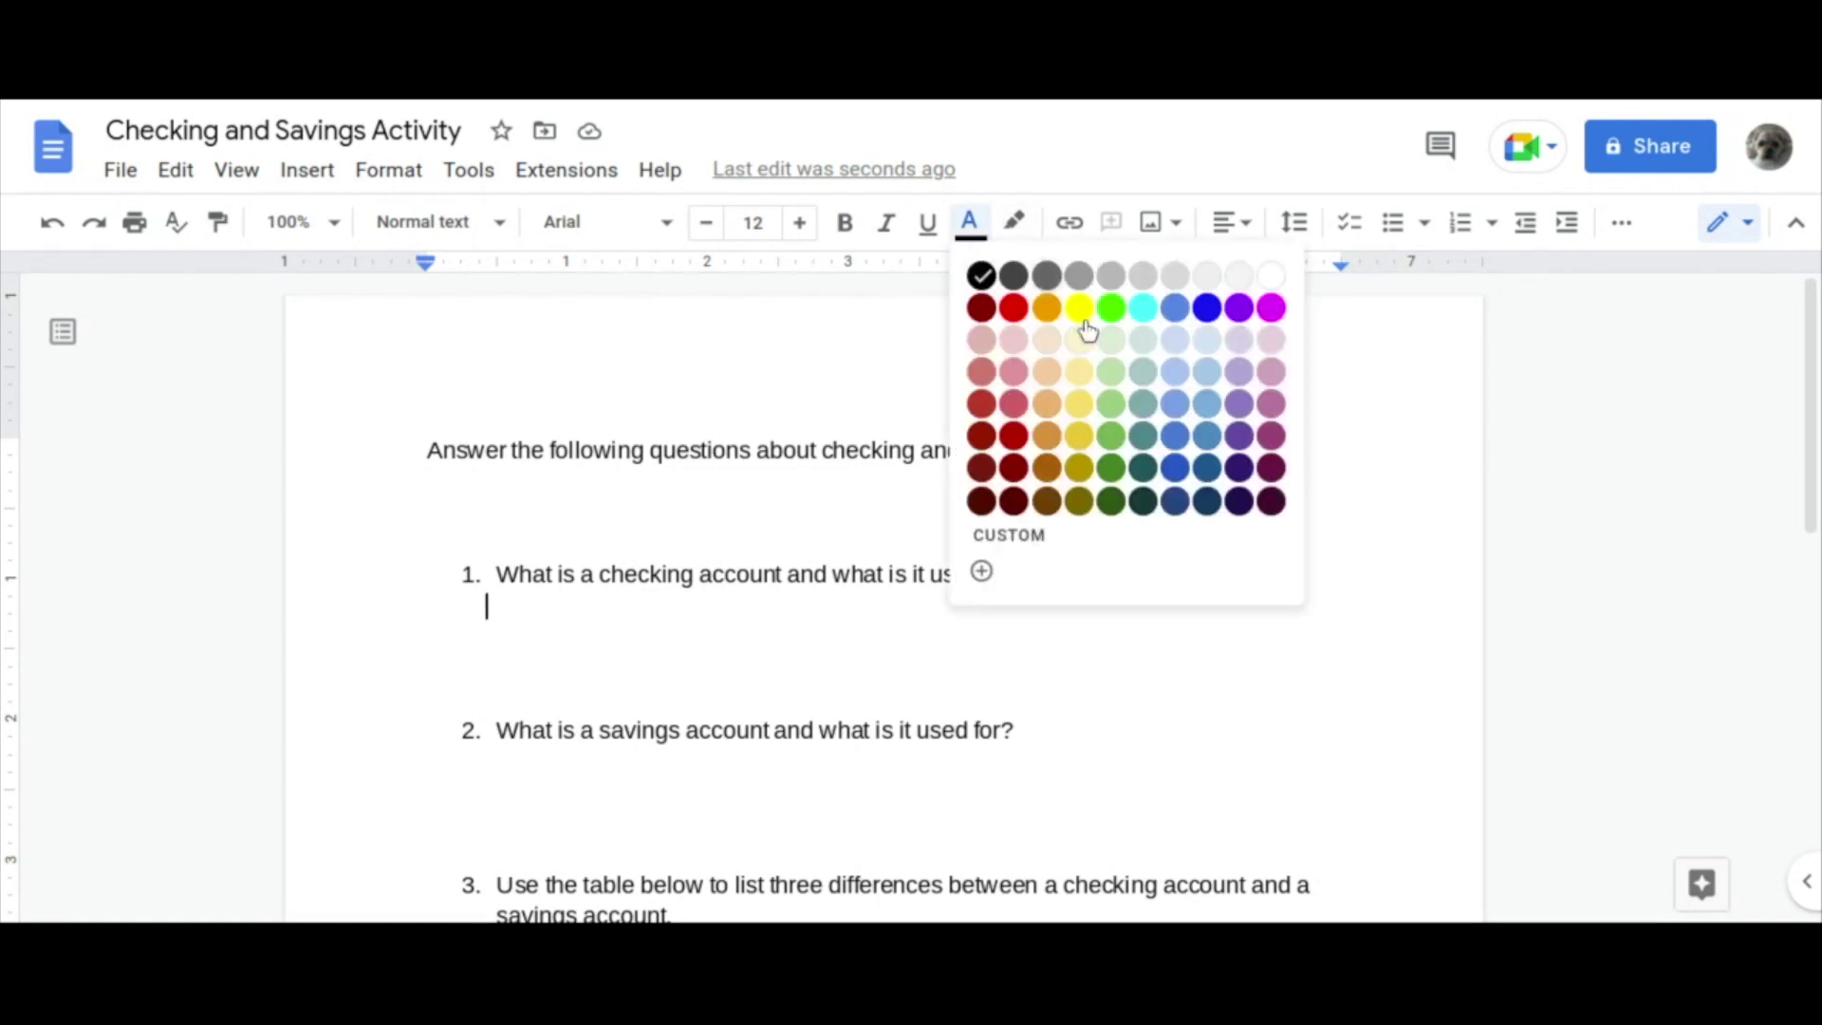
{"action": "left_click", "coordinate": [1207, 467]}
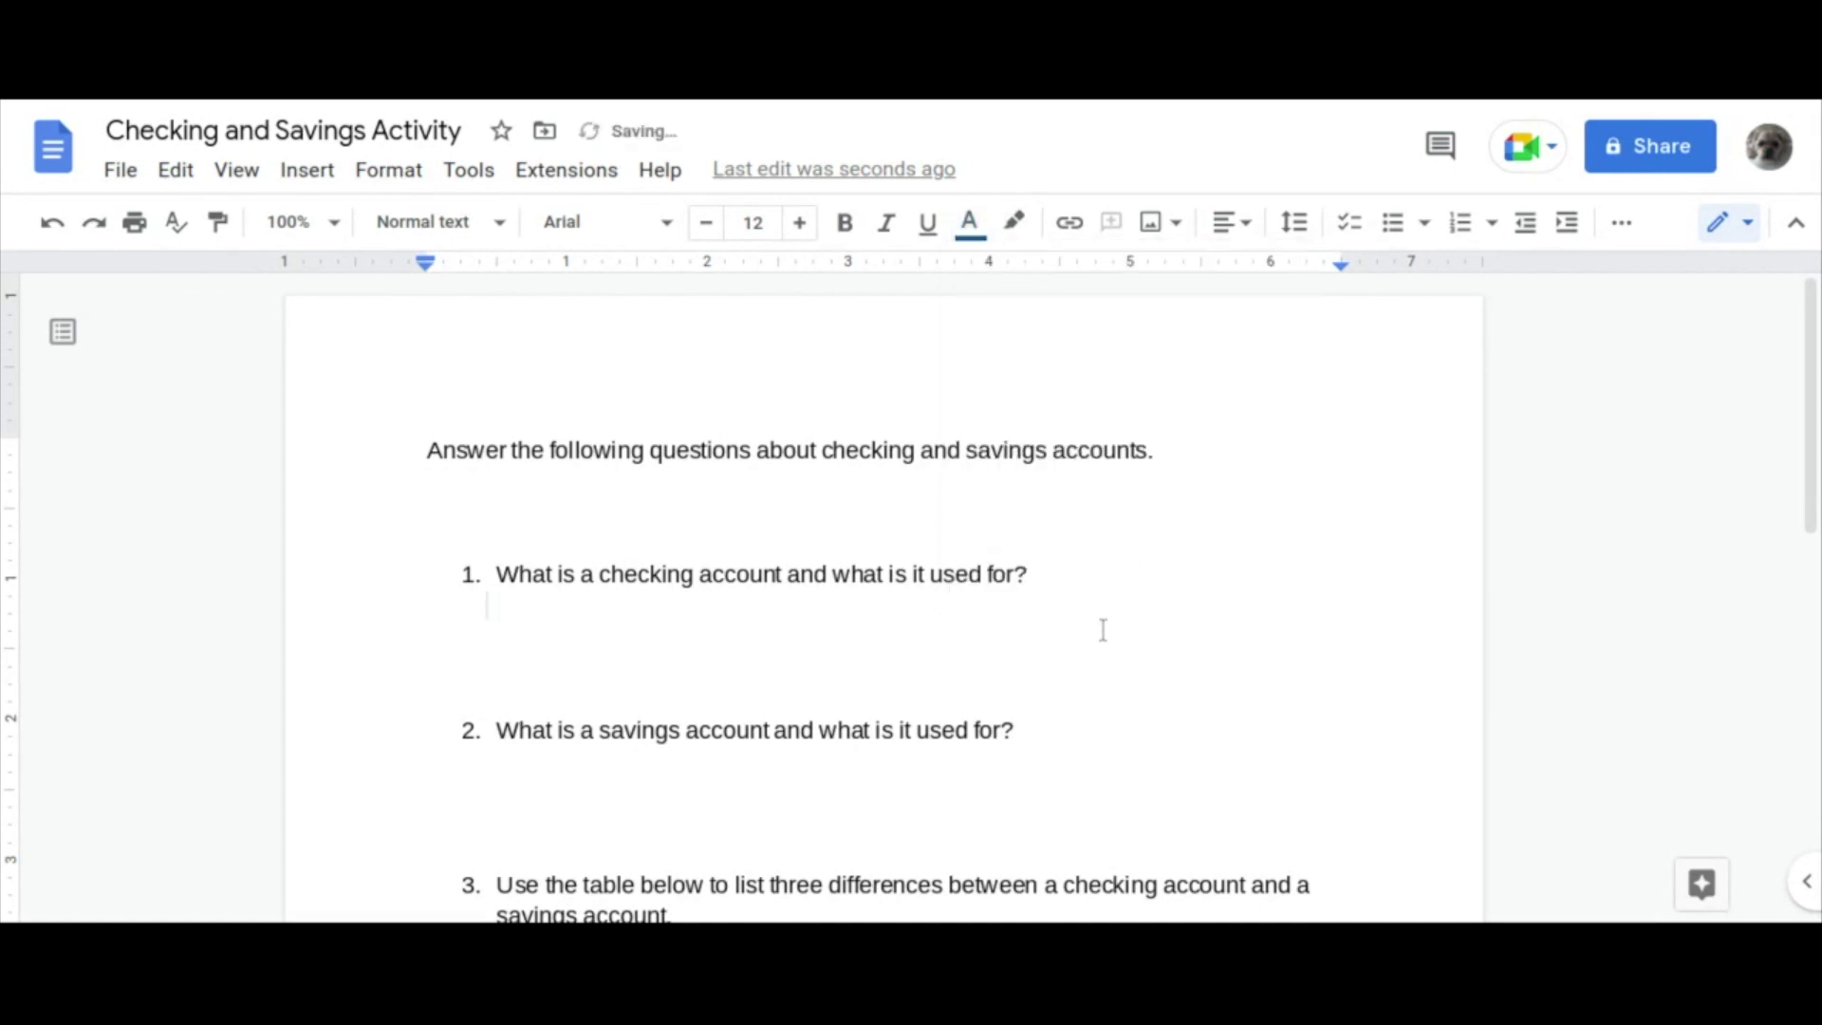
{"action": "type", "text": "A checking "}
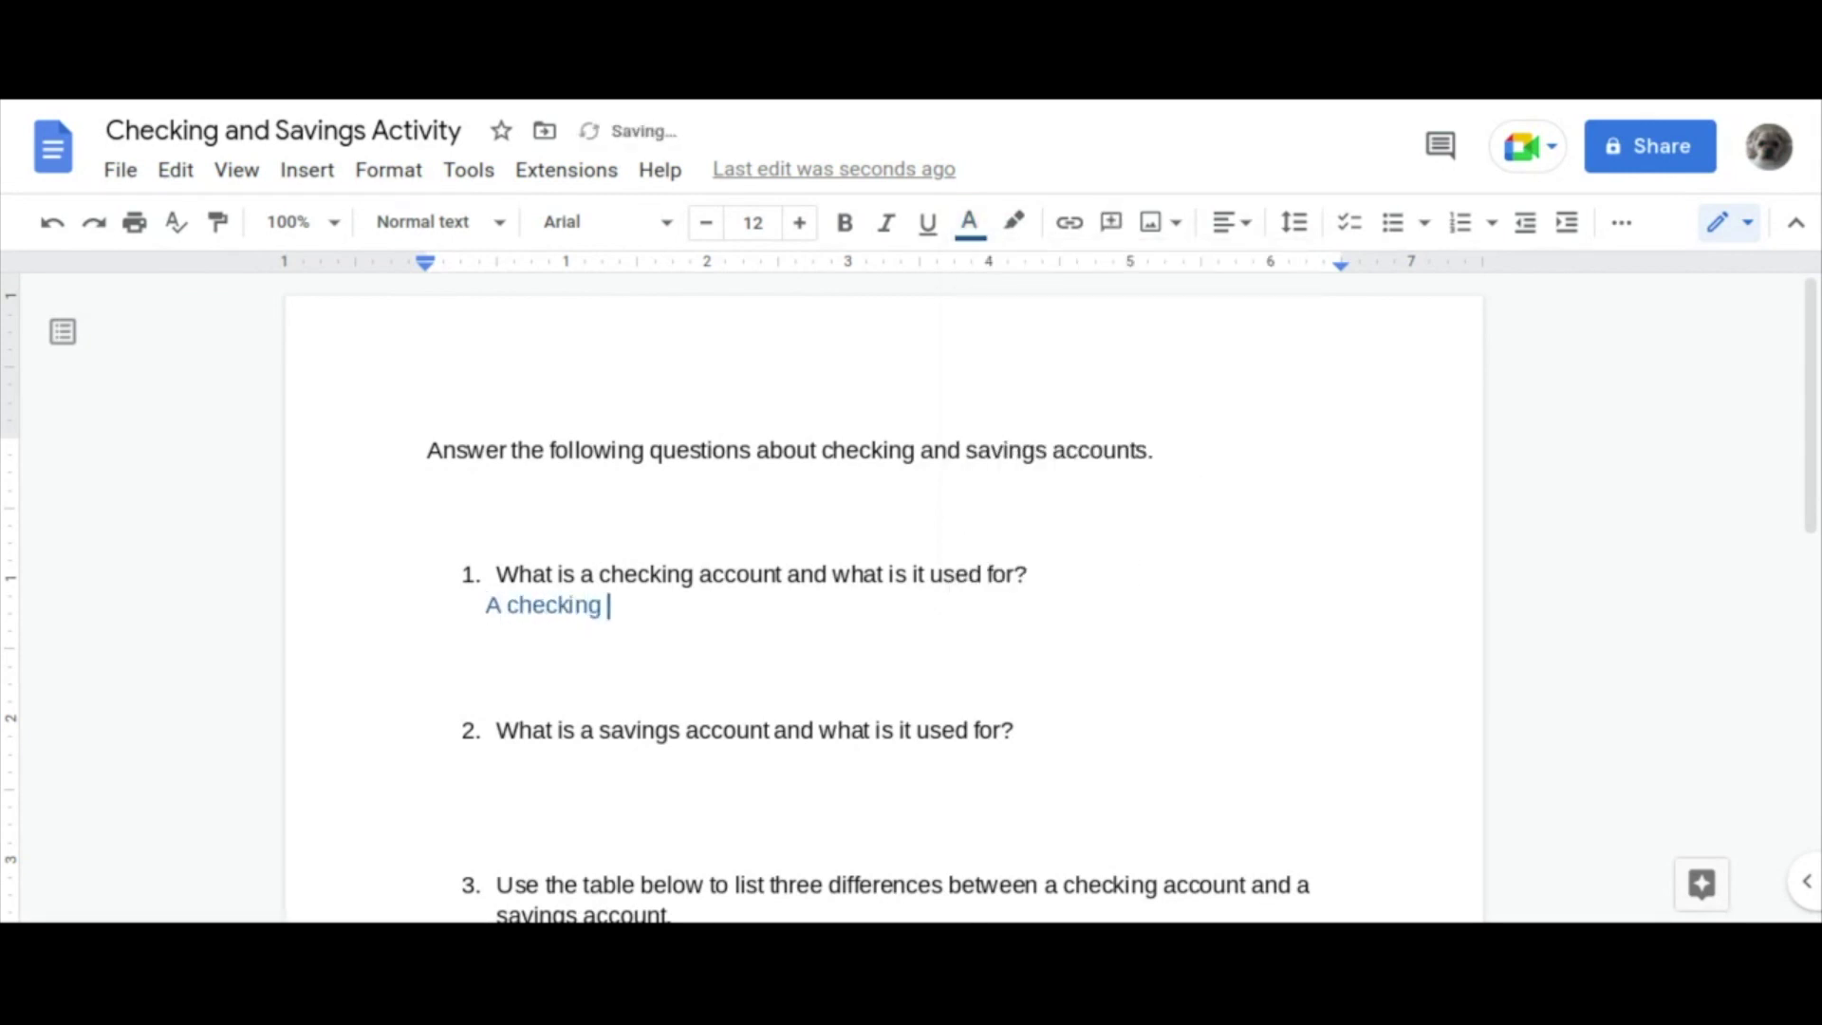
{"action": "type", "text": "account is a type o"}
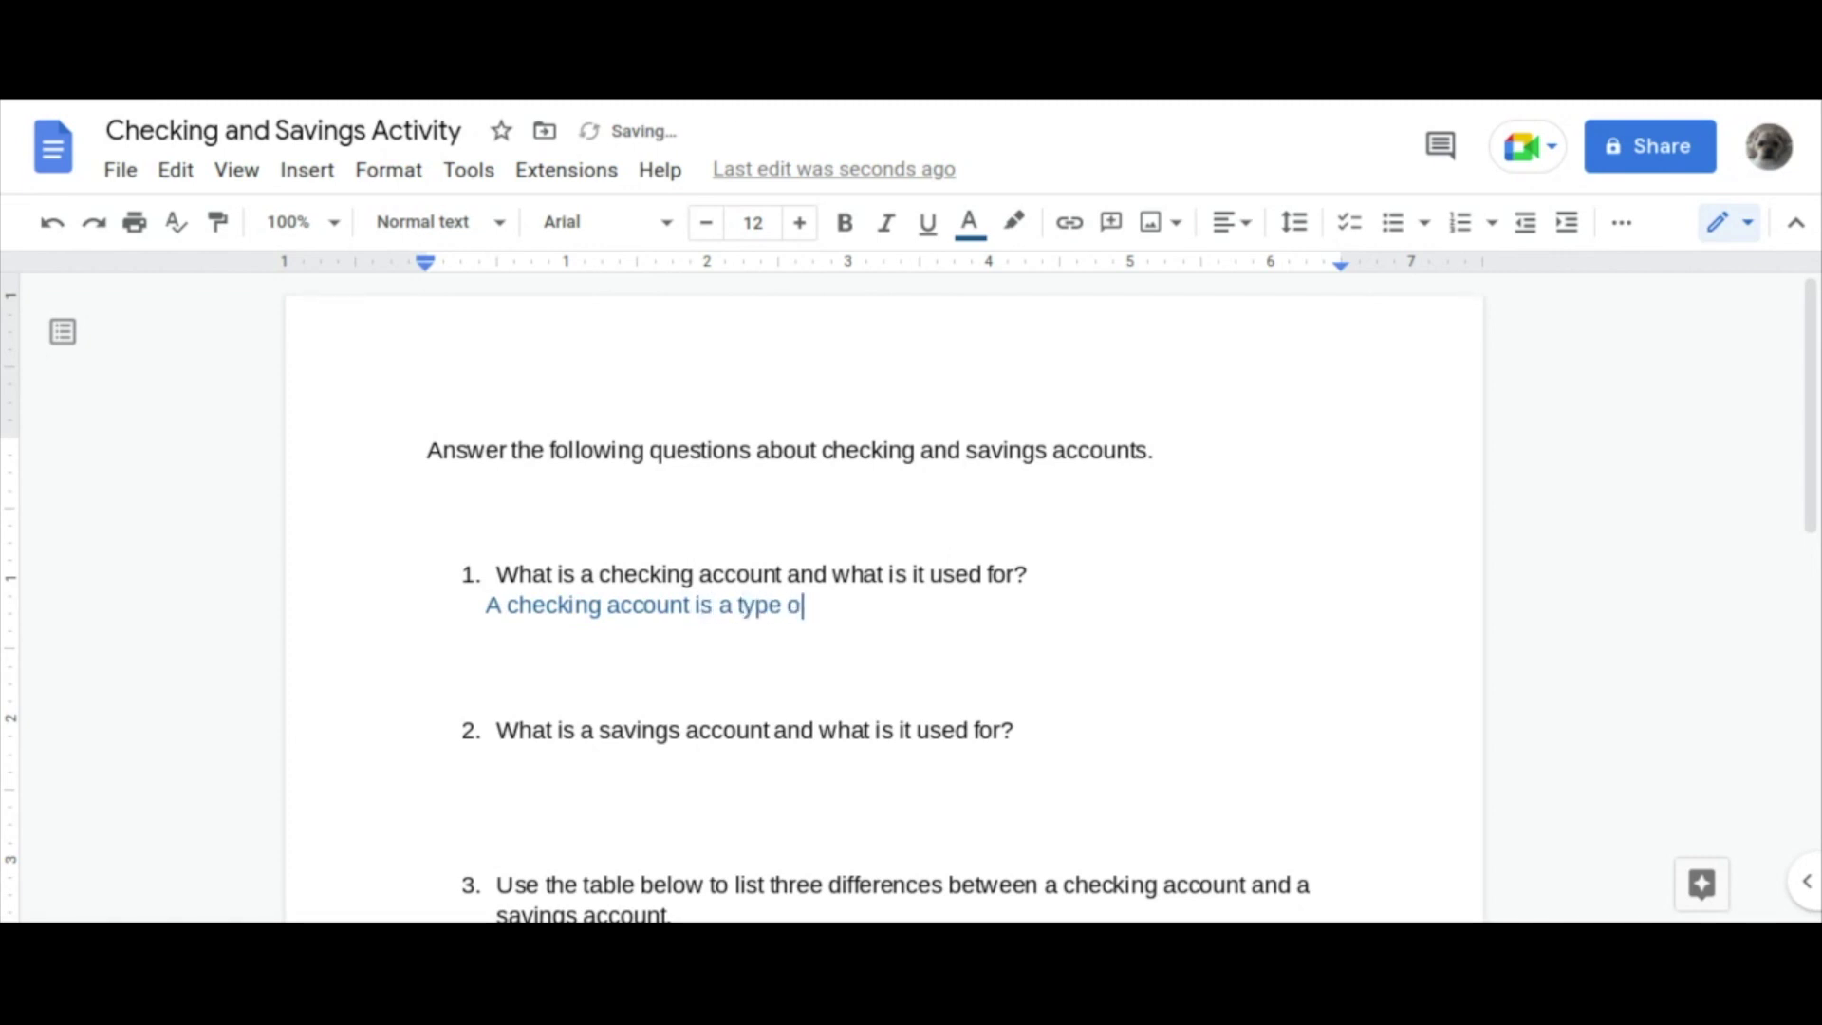
{"action": "type", "text": "f deposit account "}
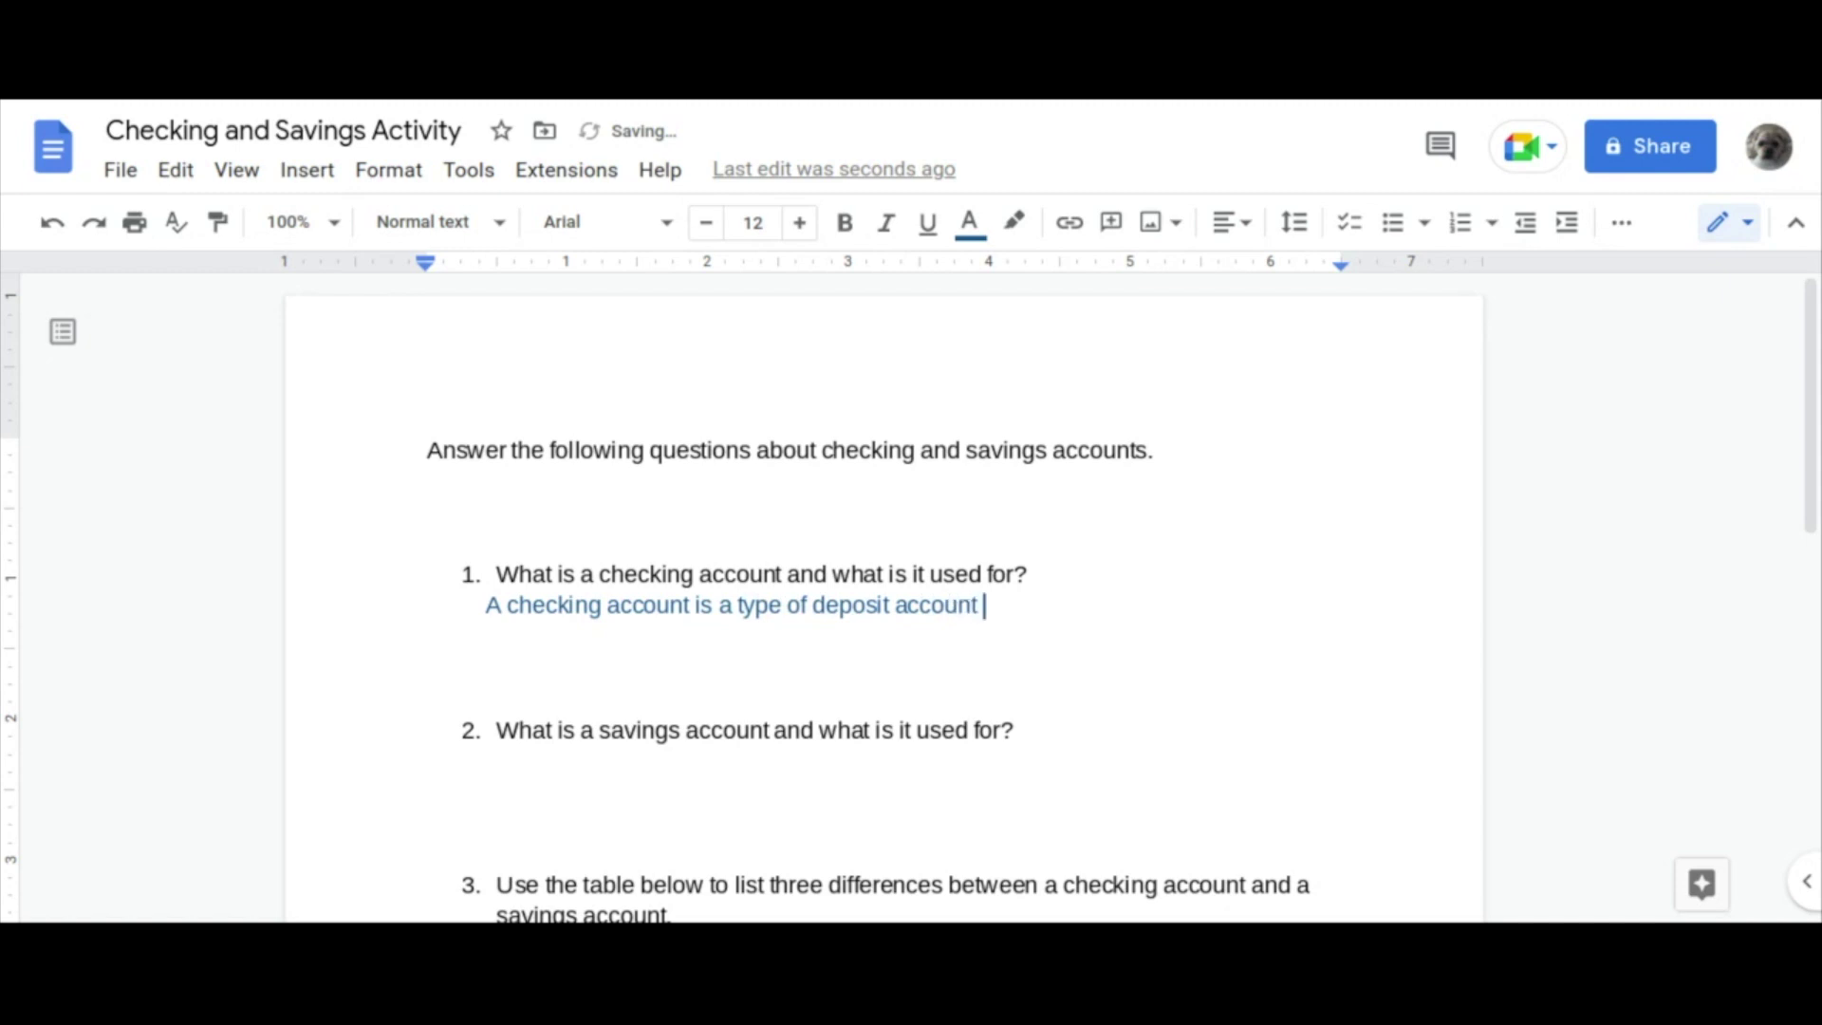
{"action": "type", "text": "that is used "}
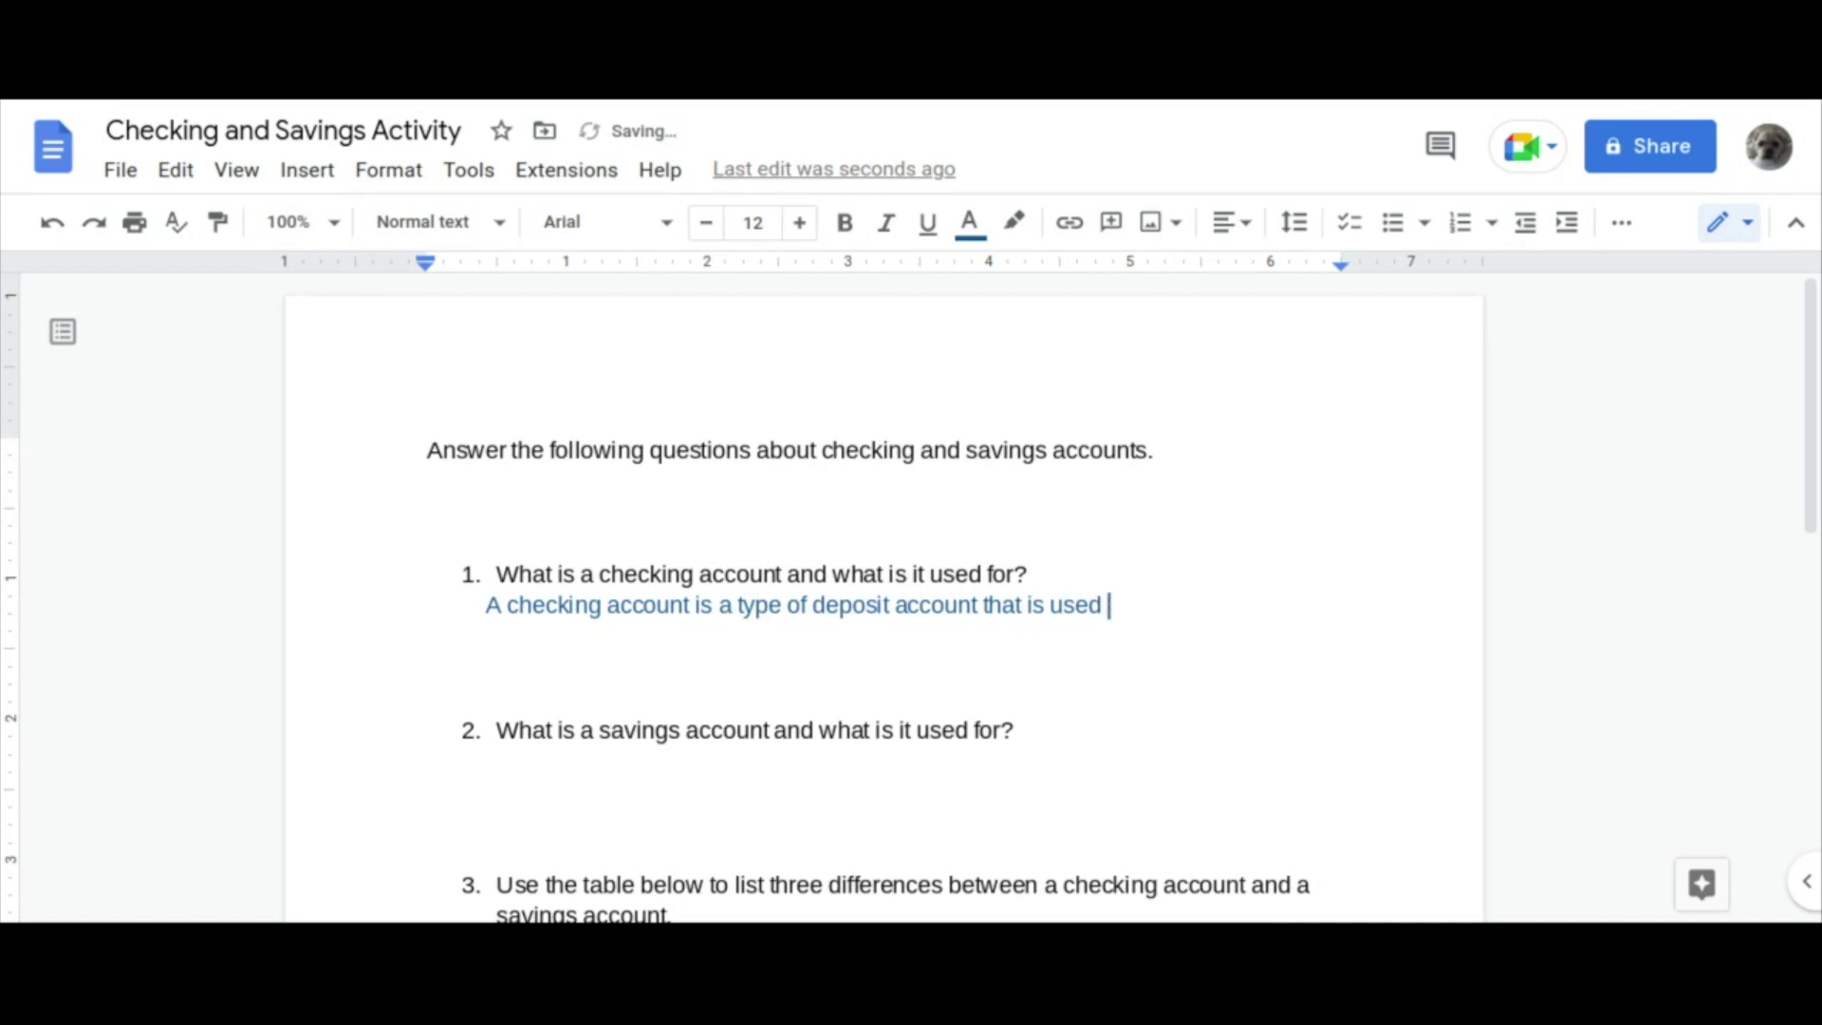
{"action": "type", "text": "for managing"}
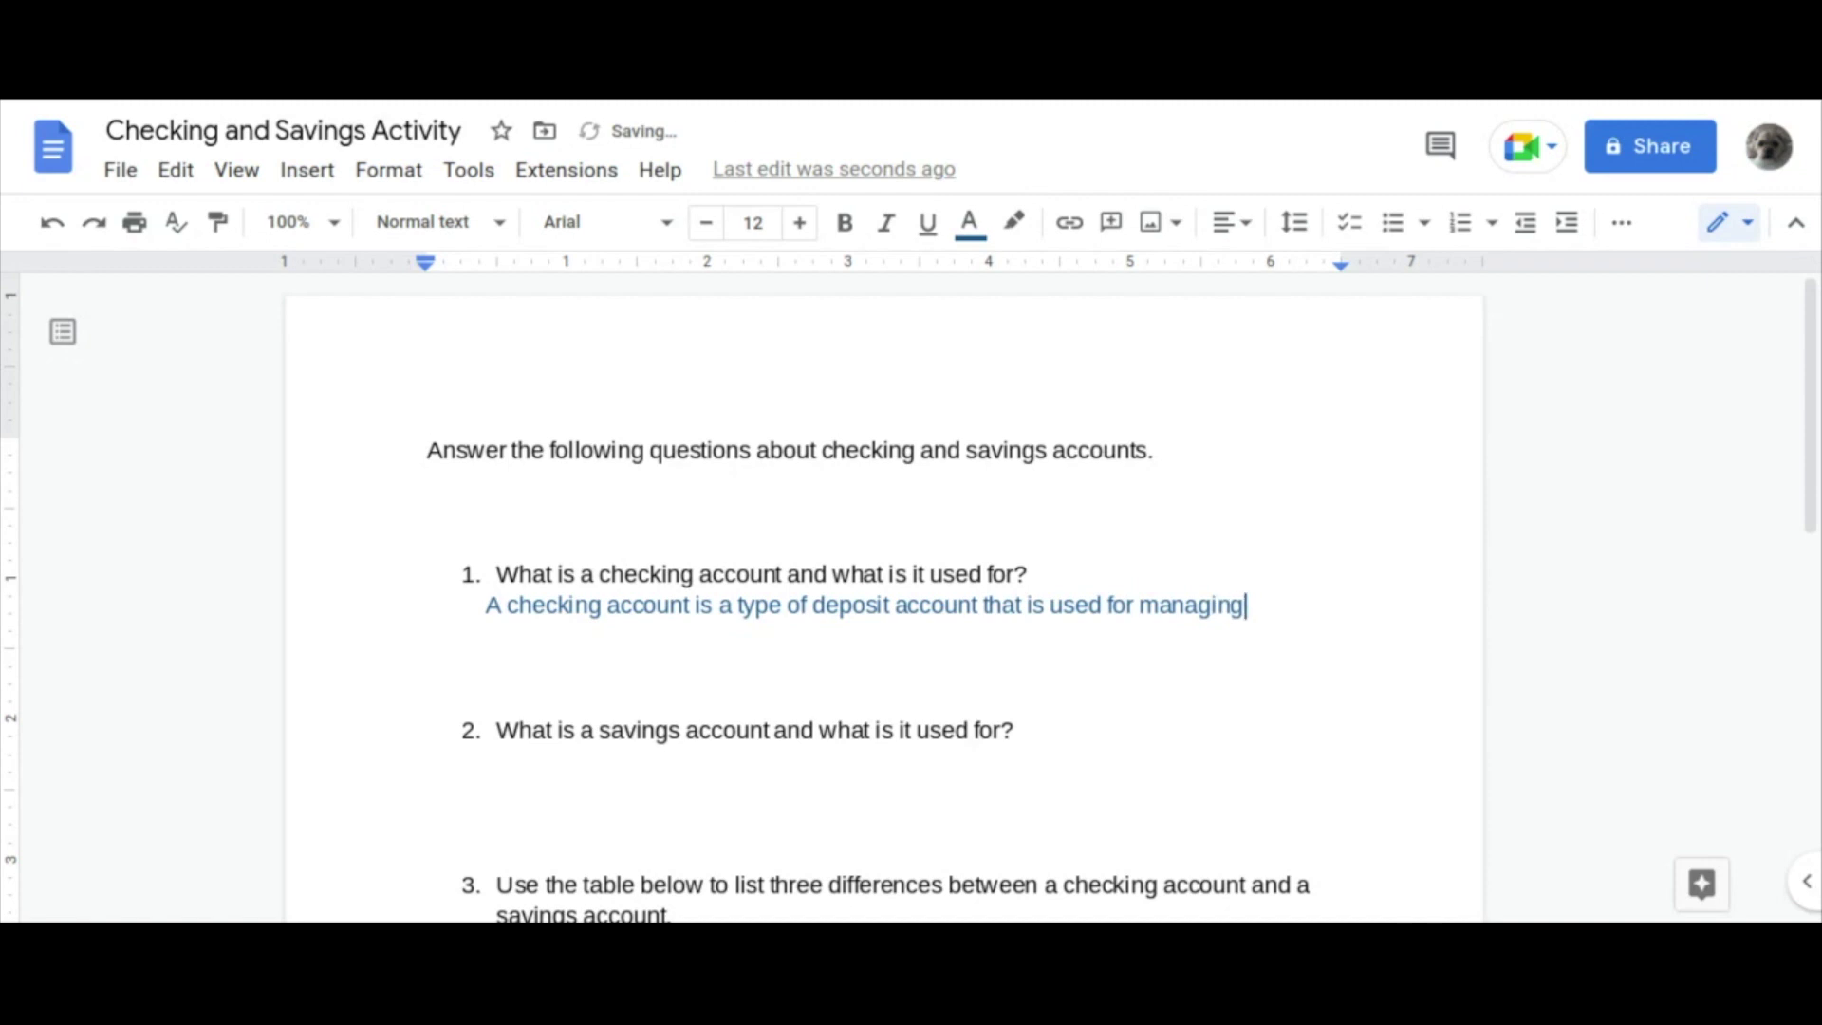
{"action": "type", "text": " day-to-day fi"}
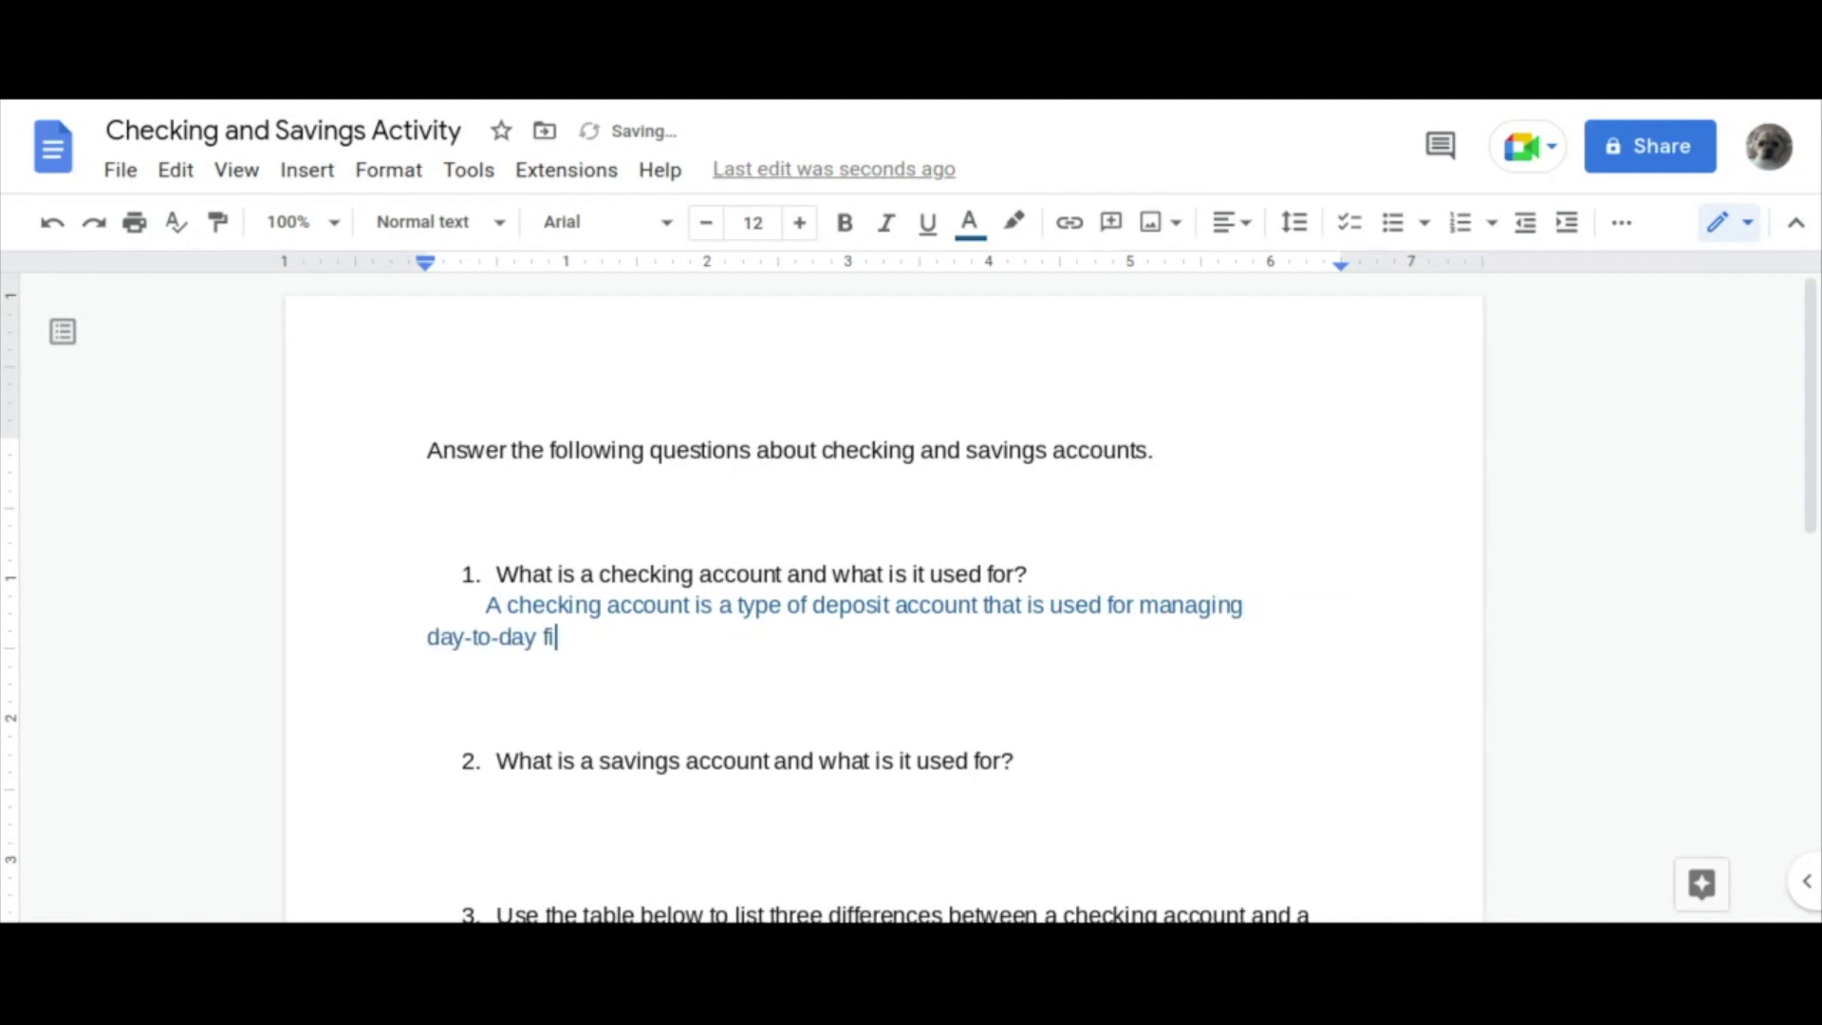
{"action": "type", "text": "nances, such as "}
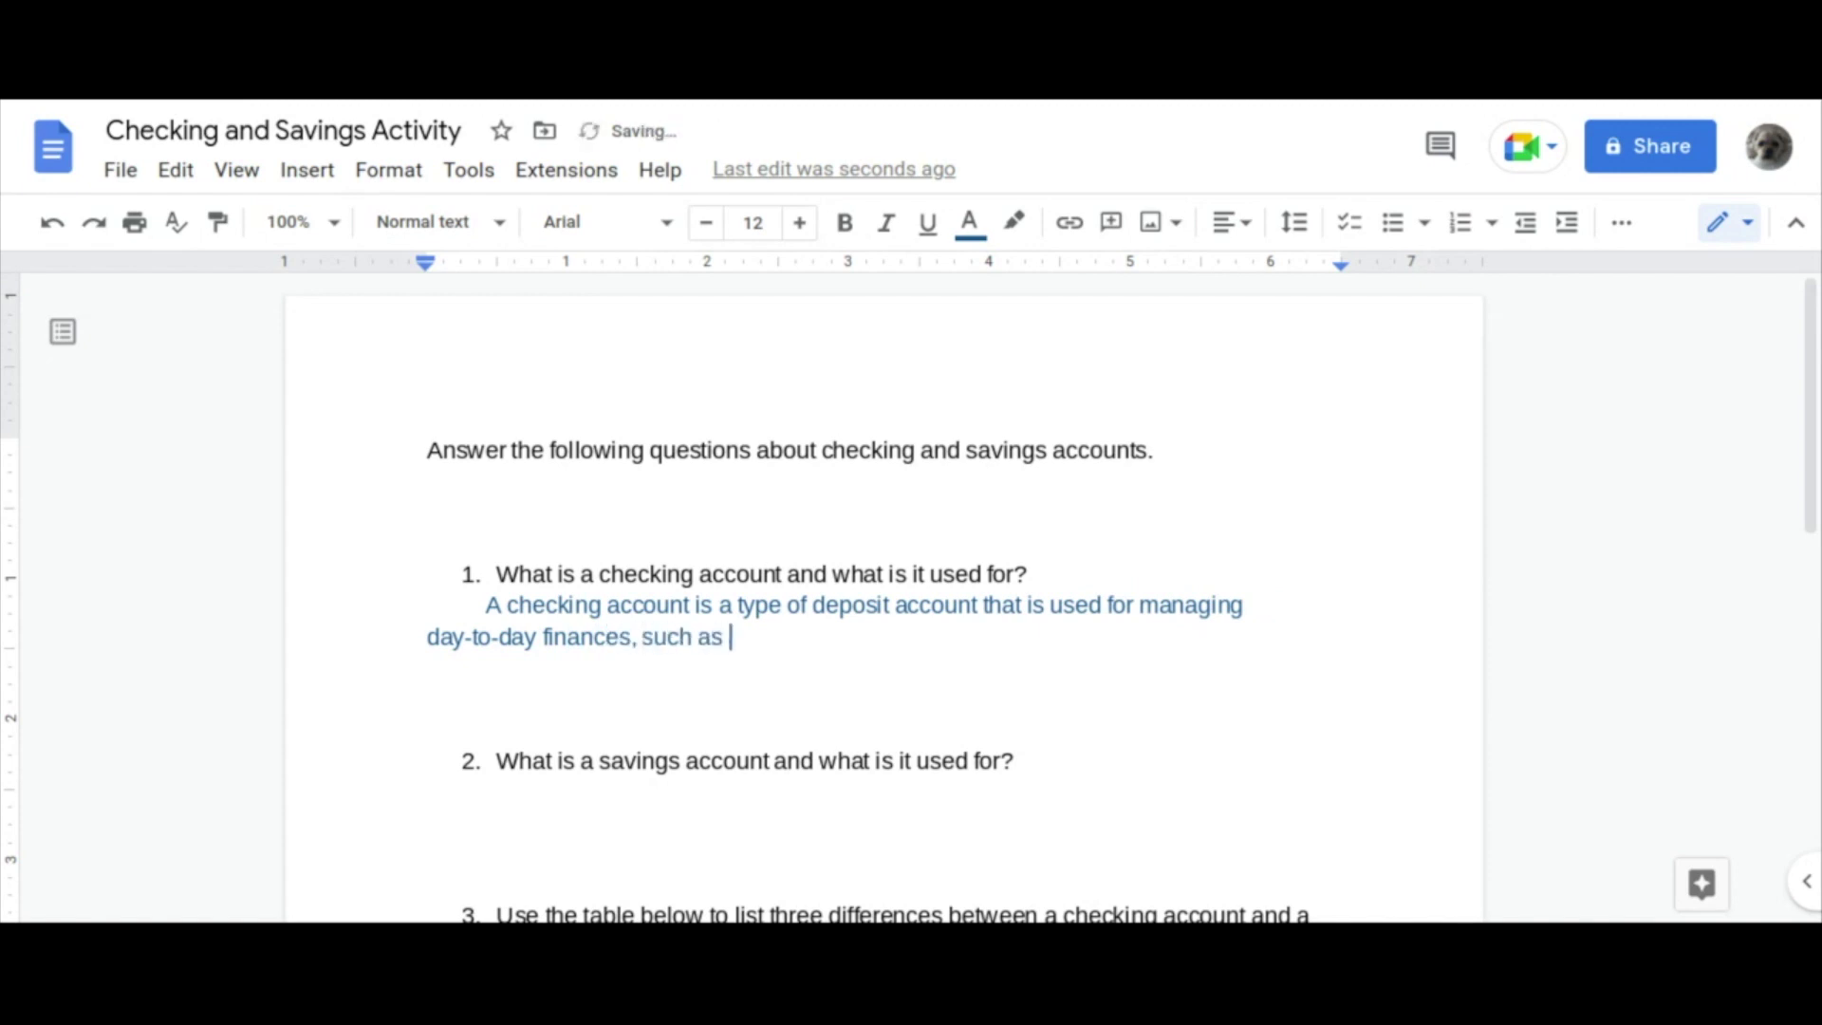
{"action": "type", "text": "paying bills,"}
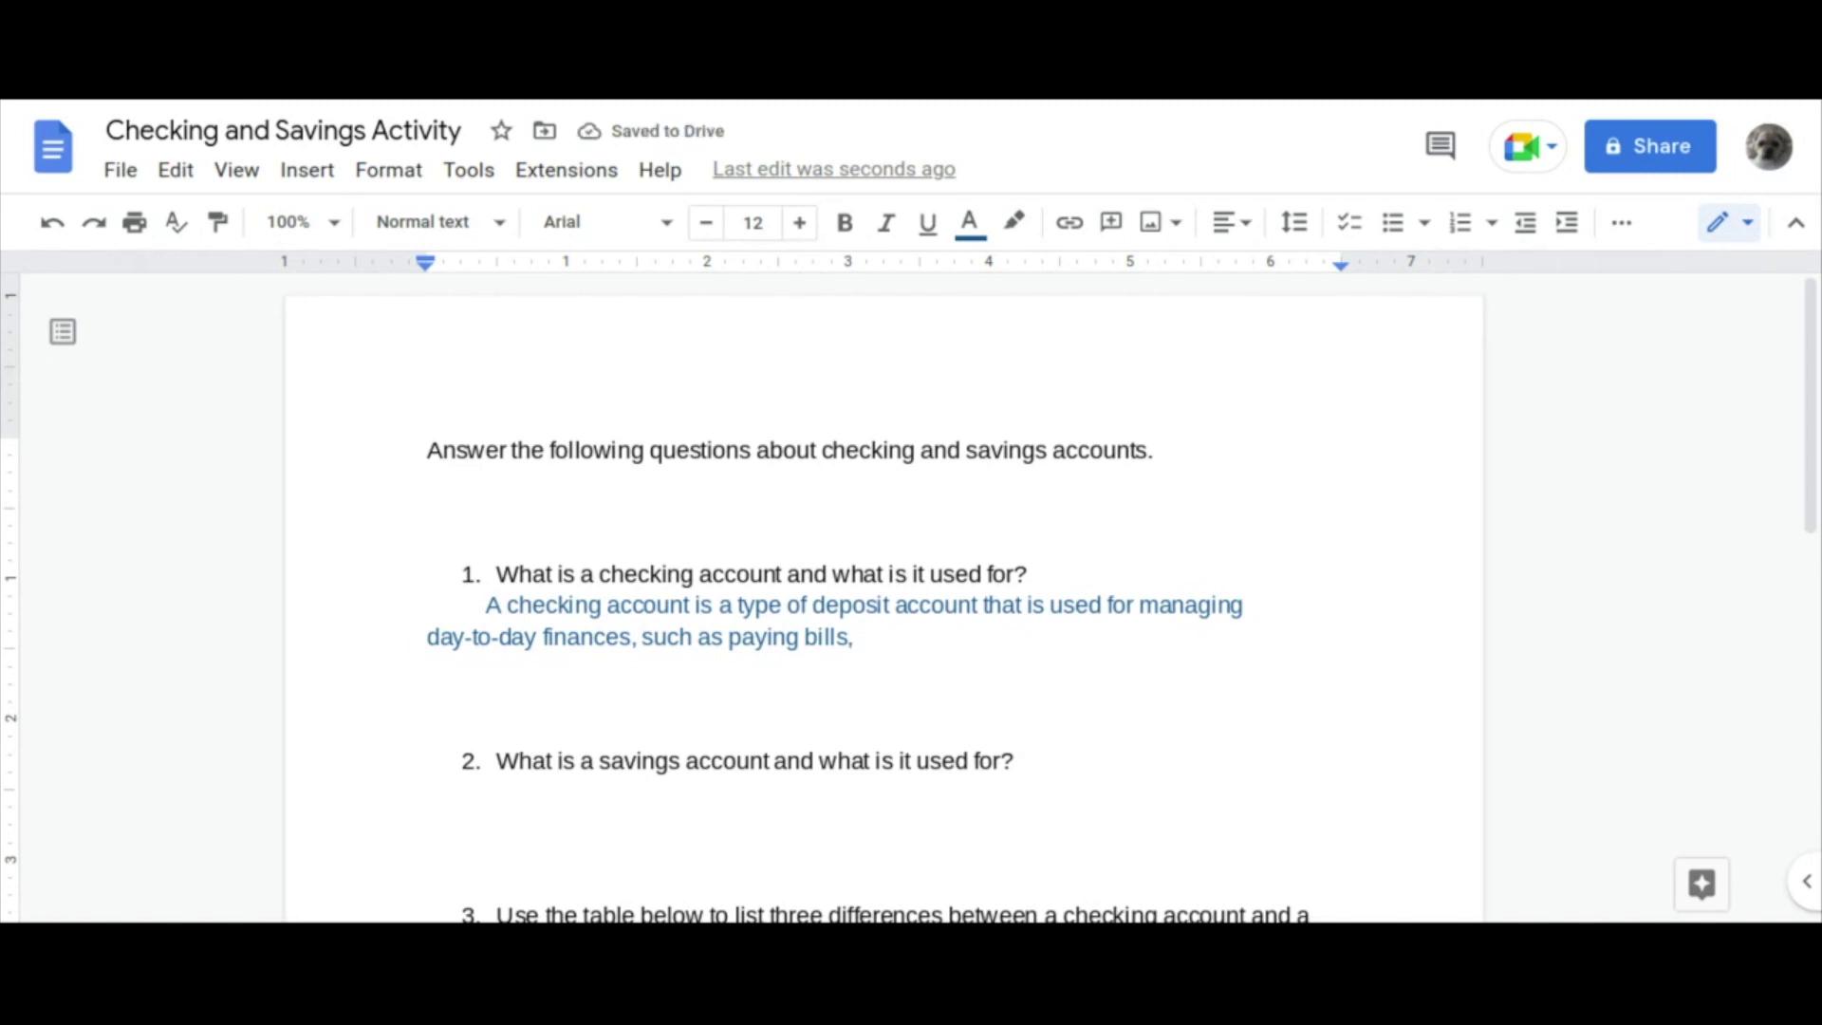
{"action": "type", "text": "receiving "}
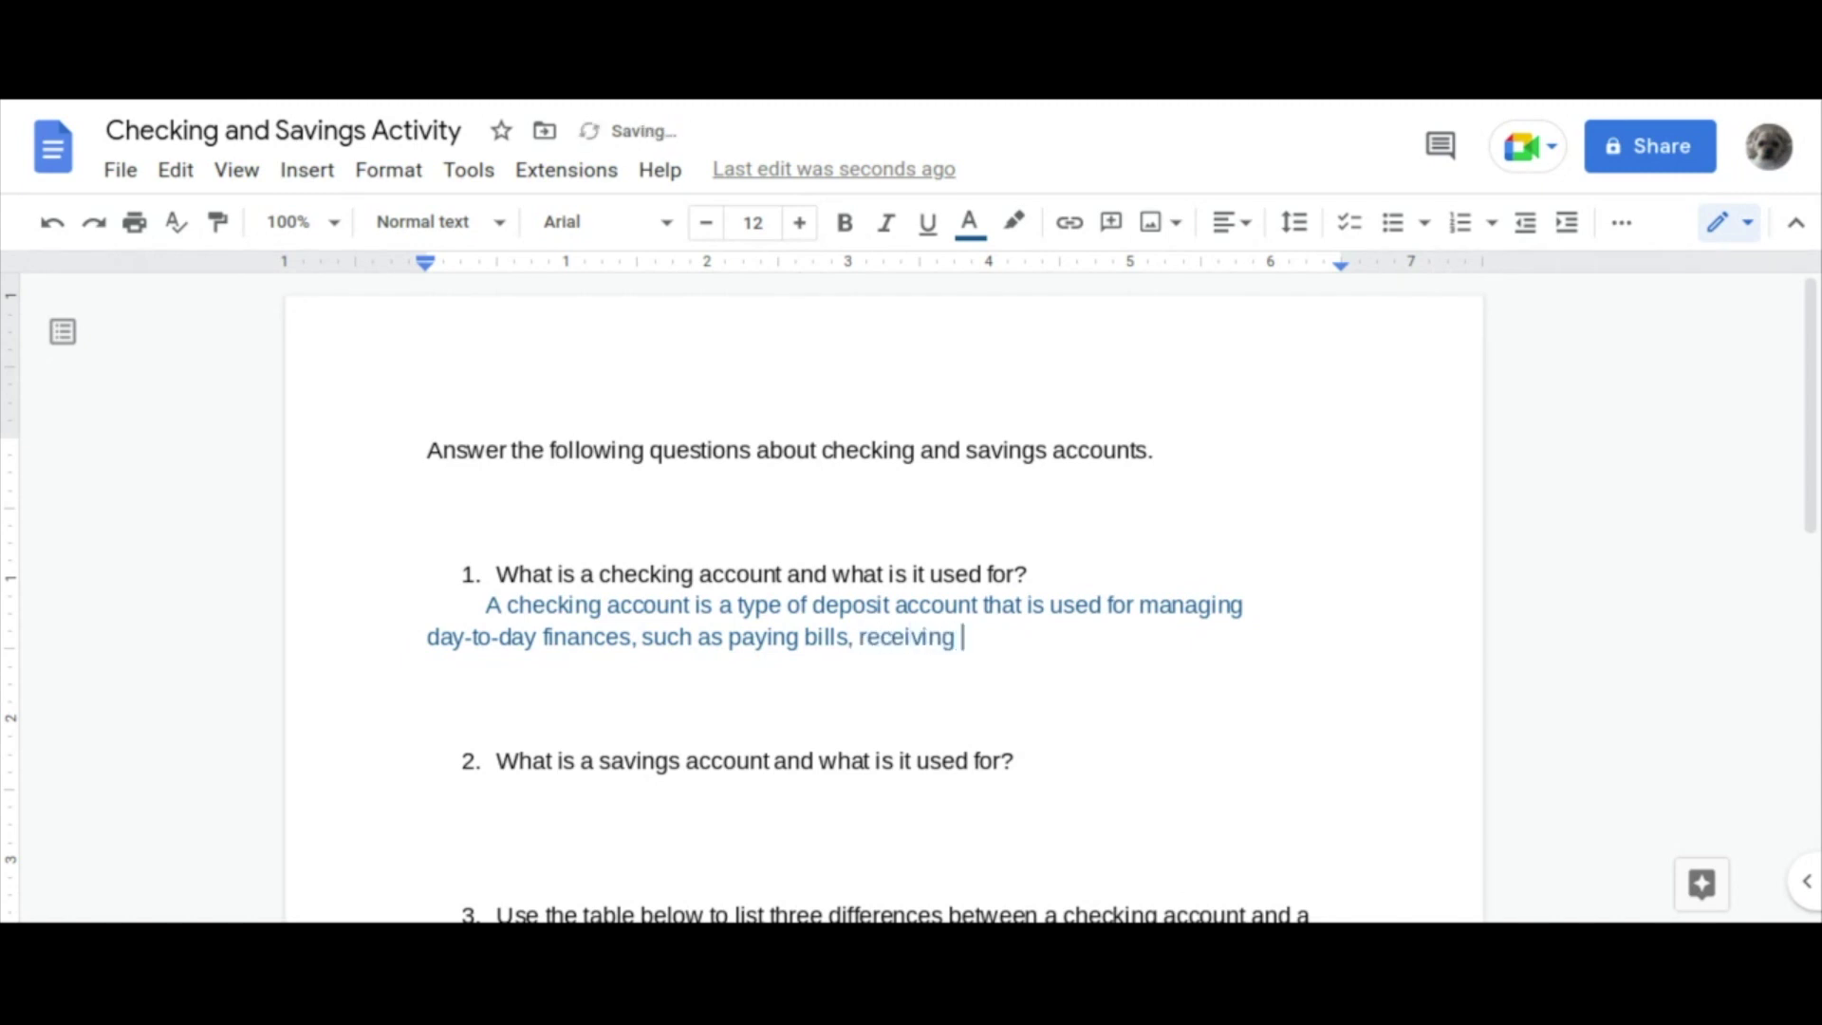
{"action": "type", "text": "direct deposit "}
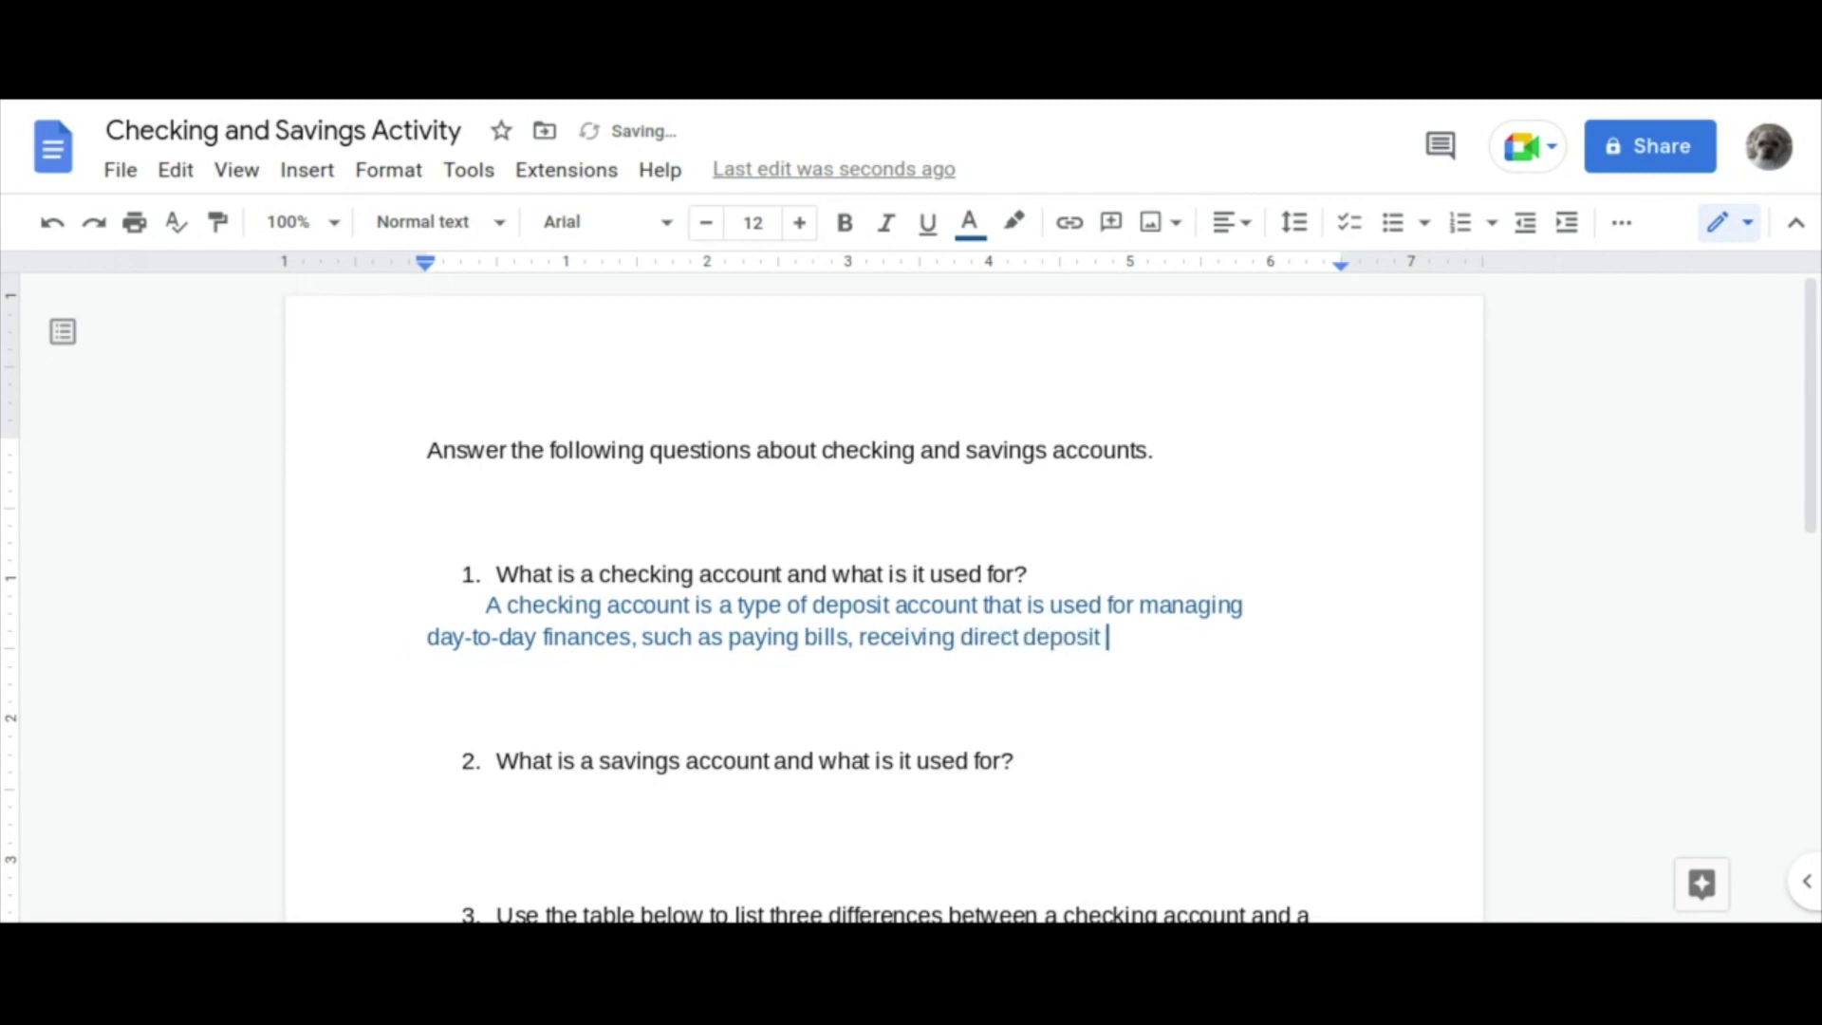
{"action": "type", "text": "from a paycheck,"}
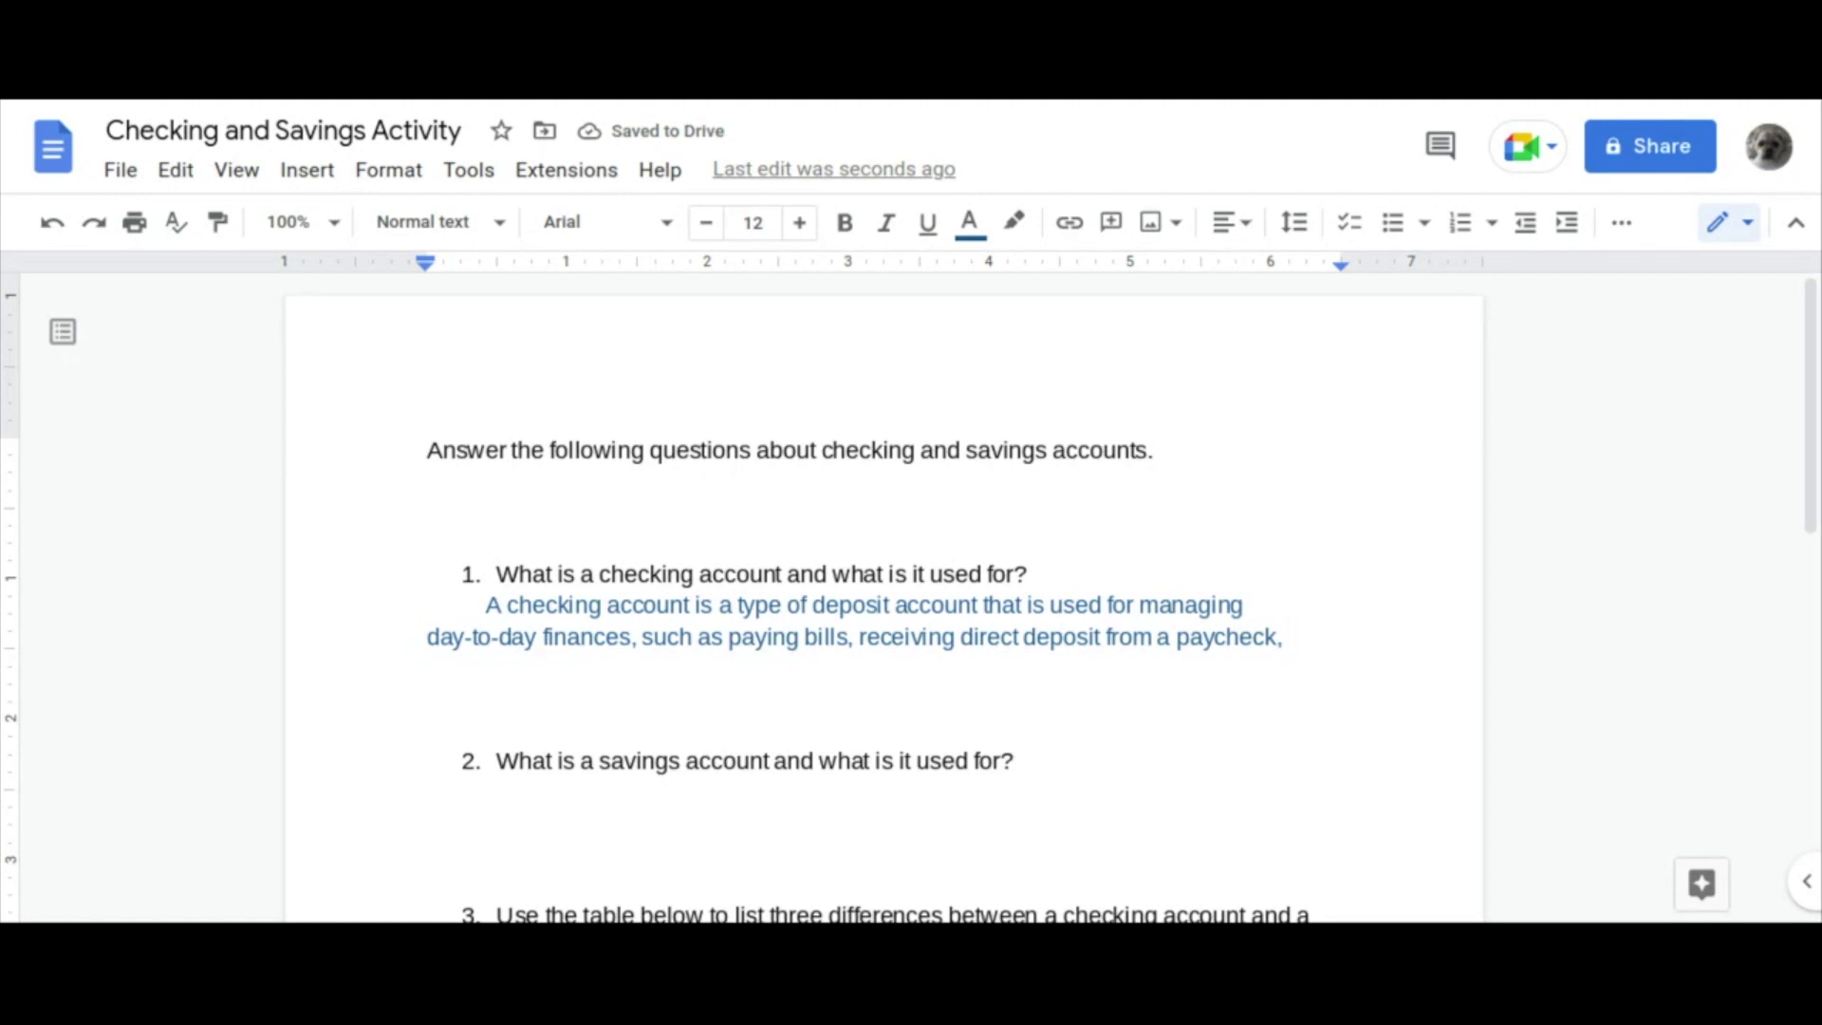
{"action": "type", "text": " an"}
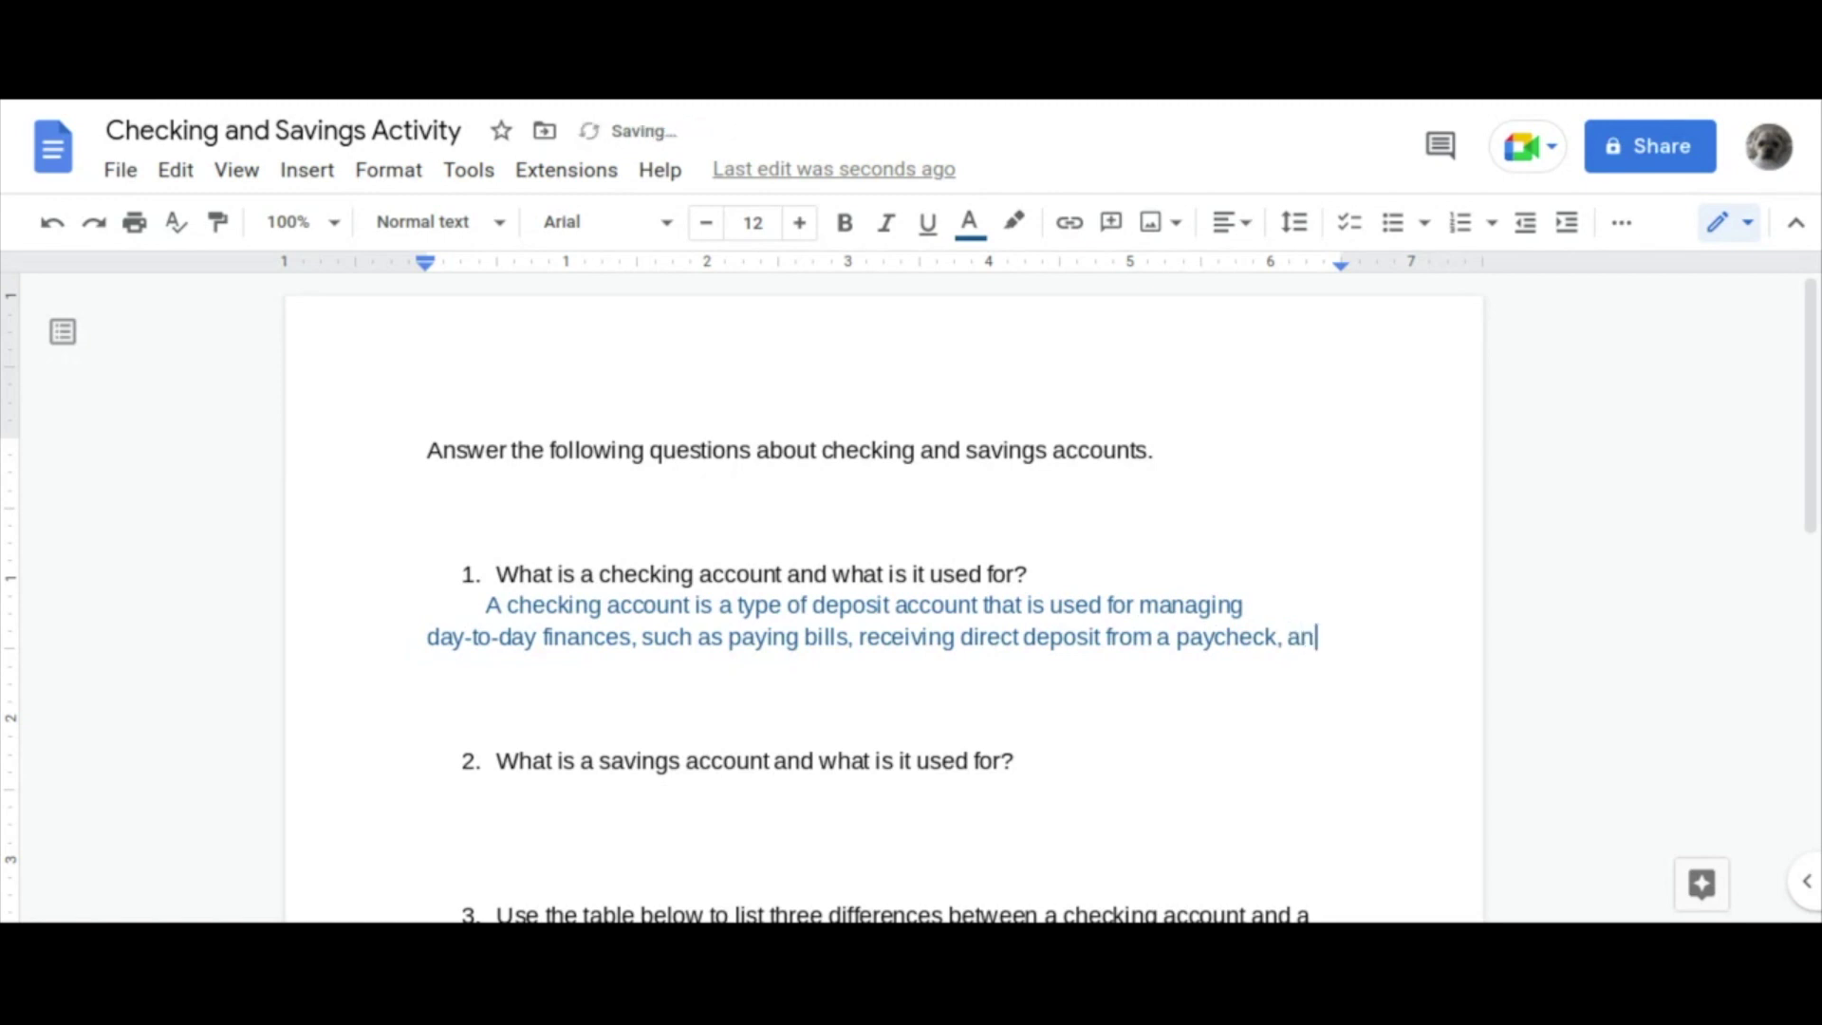
{"action": "type", "text": "d withdraw"}
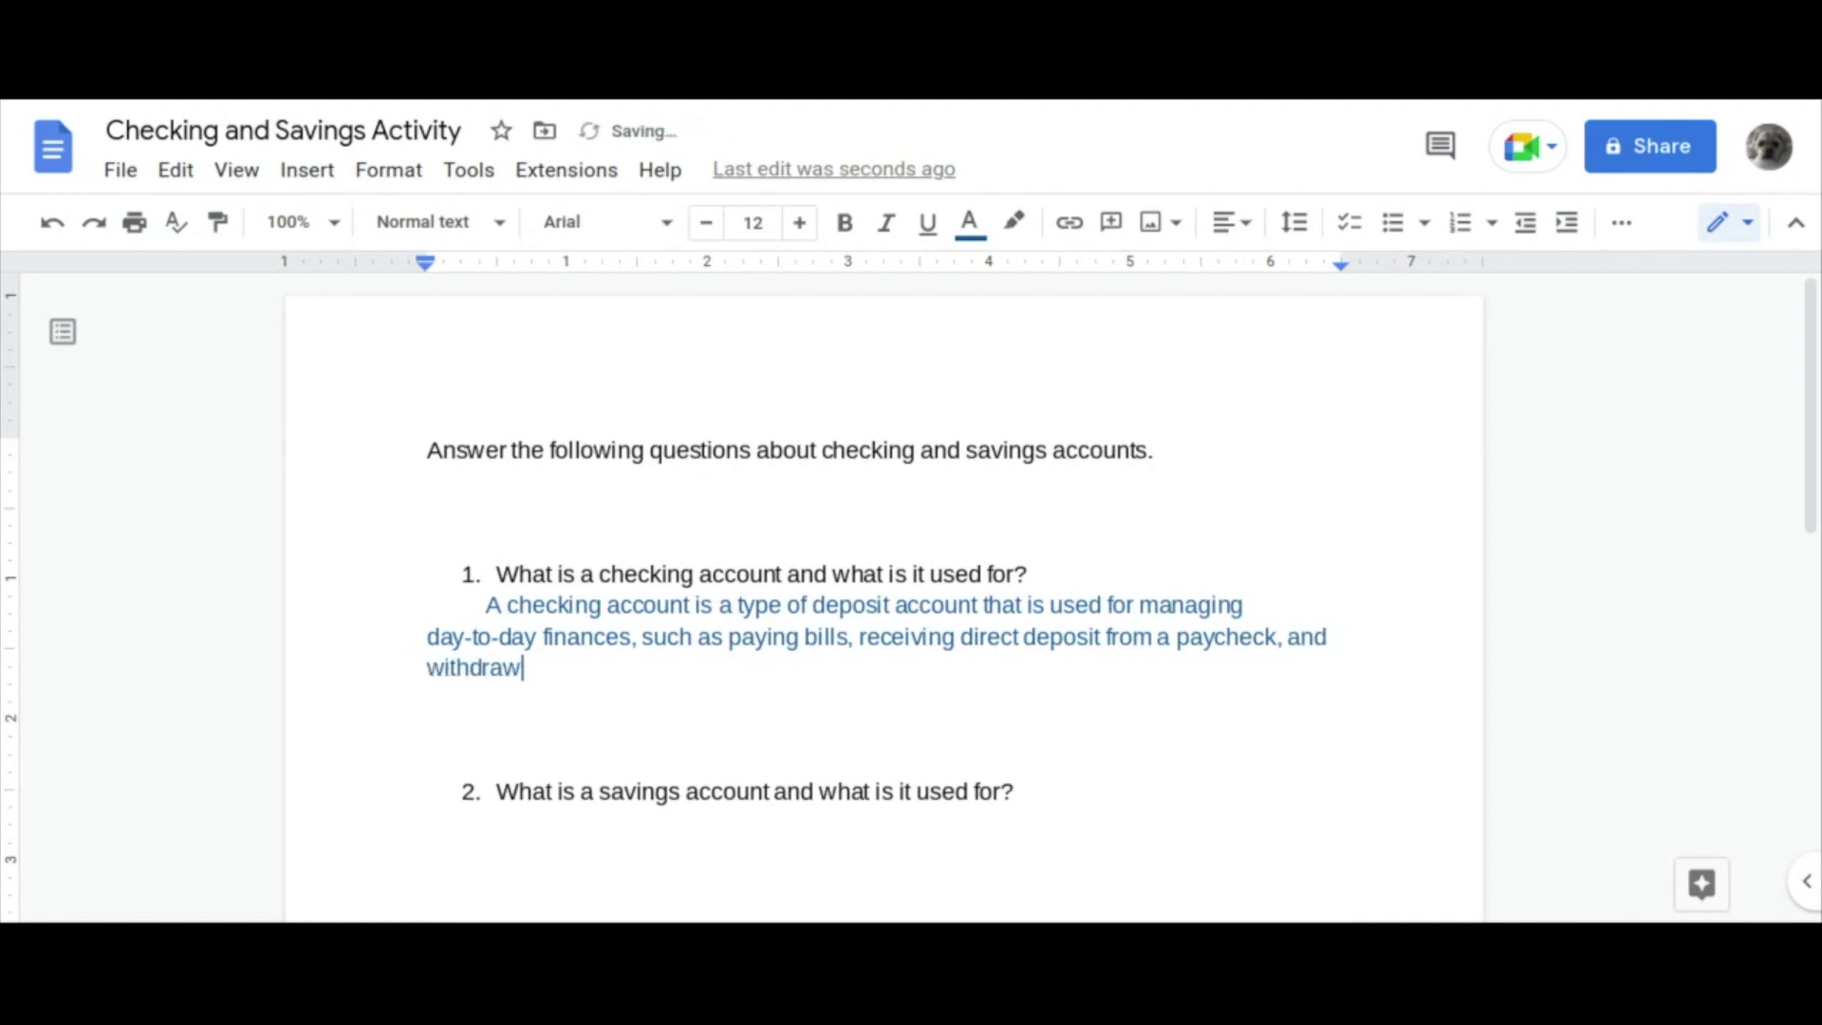
{"action": "type", "text": "ing cash from an AT"}
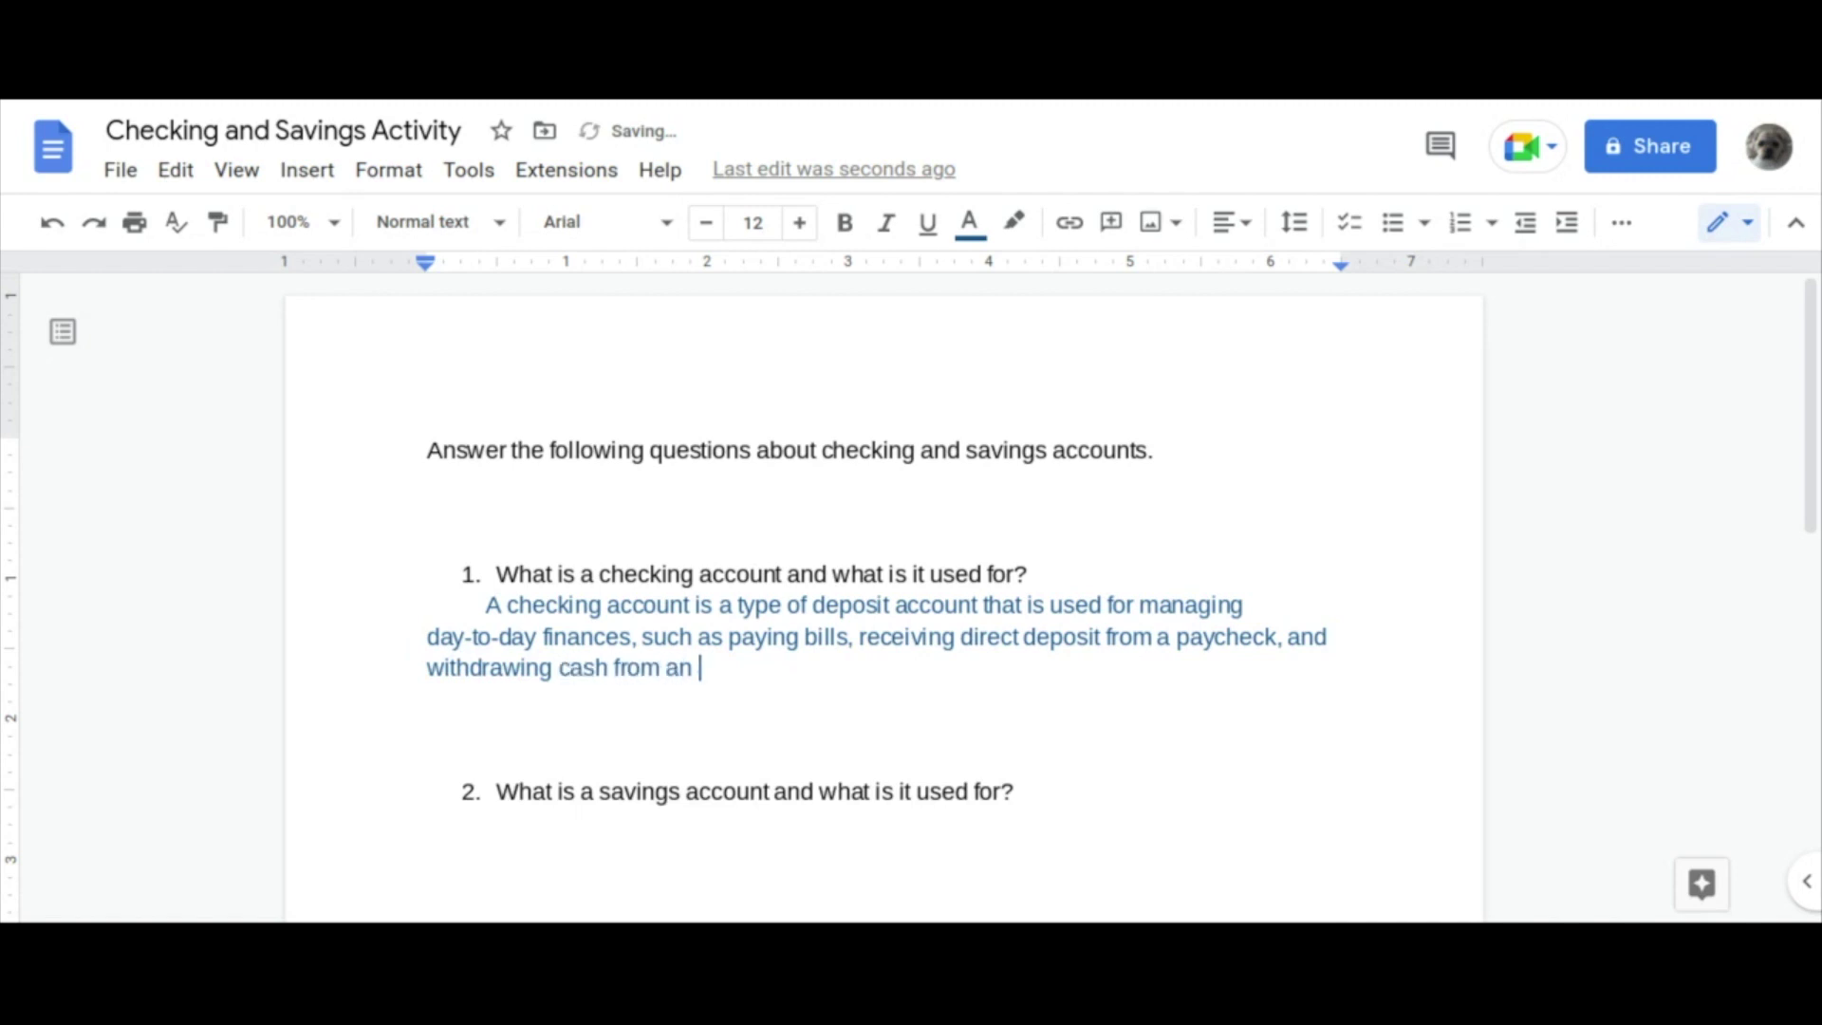
{"action": "type", "text": "M."}
{"action": "scroll", "coordinate": [882, 607], "scroll_direction": "down", "scroll_amount": 2}
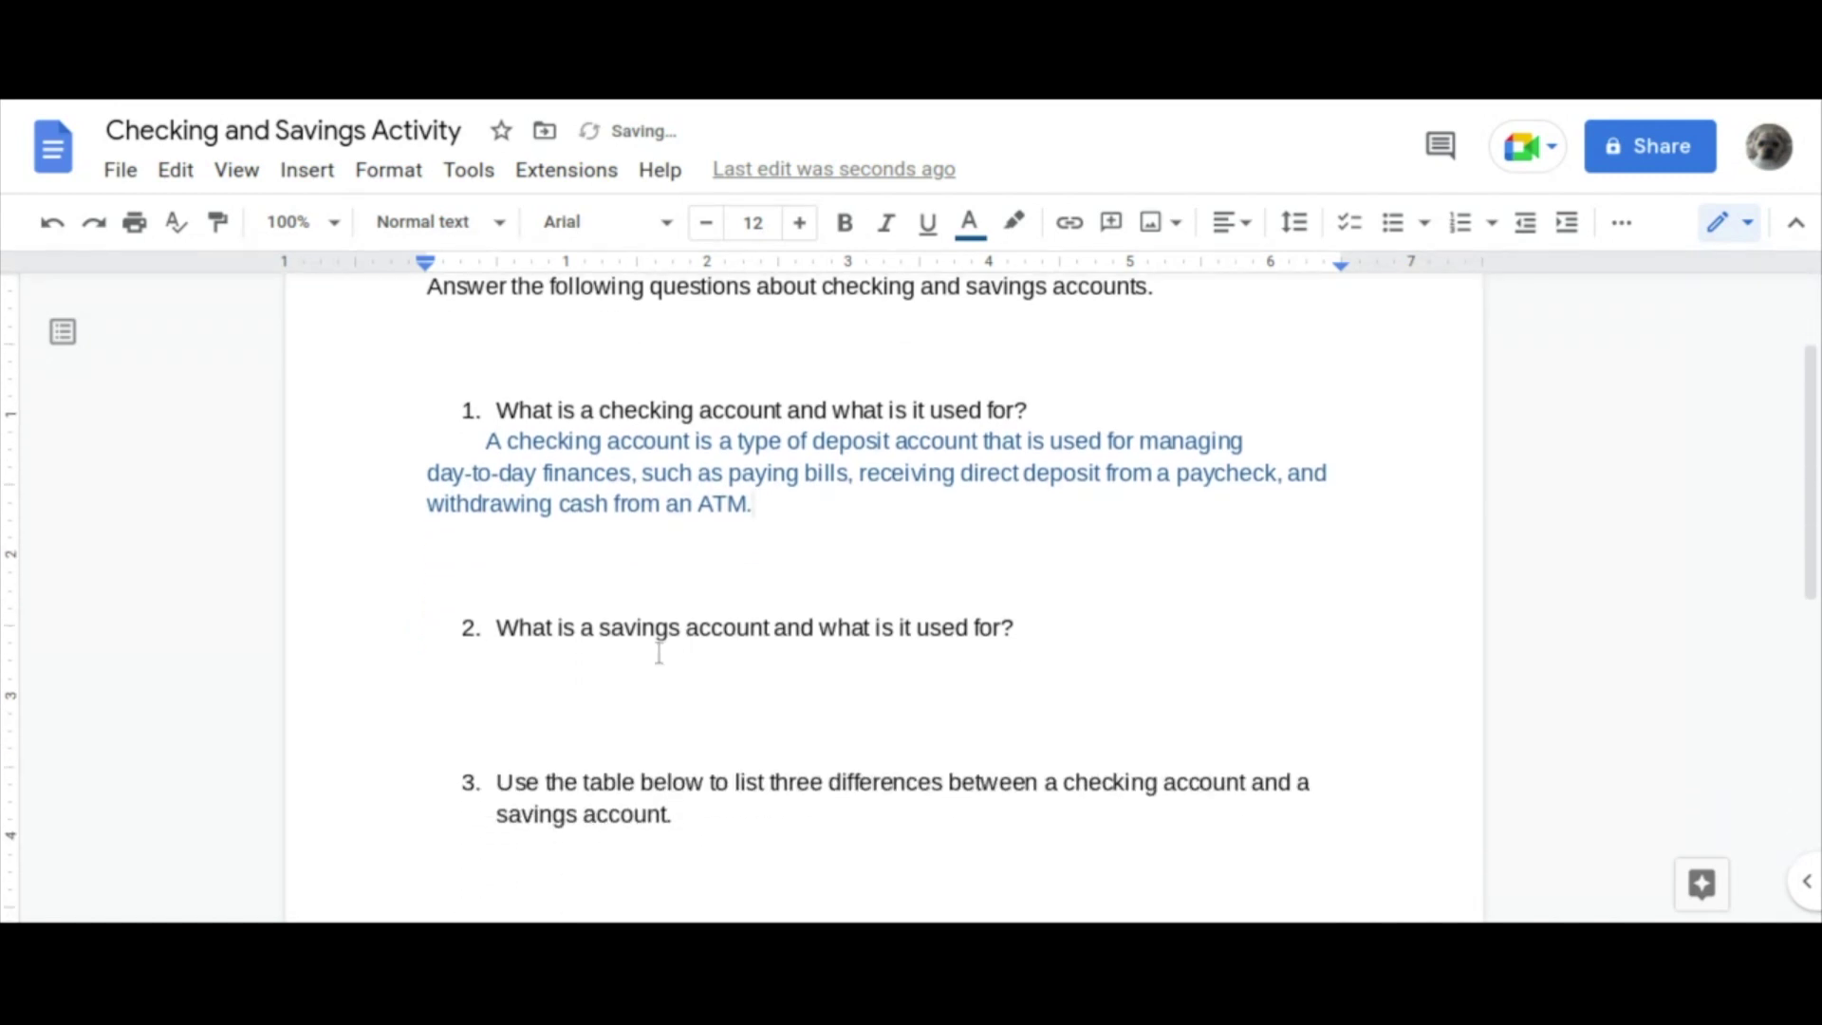
Place the cursor on the empty line beneath question 2
{"action": "left_click", "coordinate": [582, 661]}
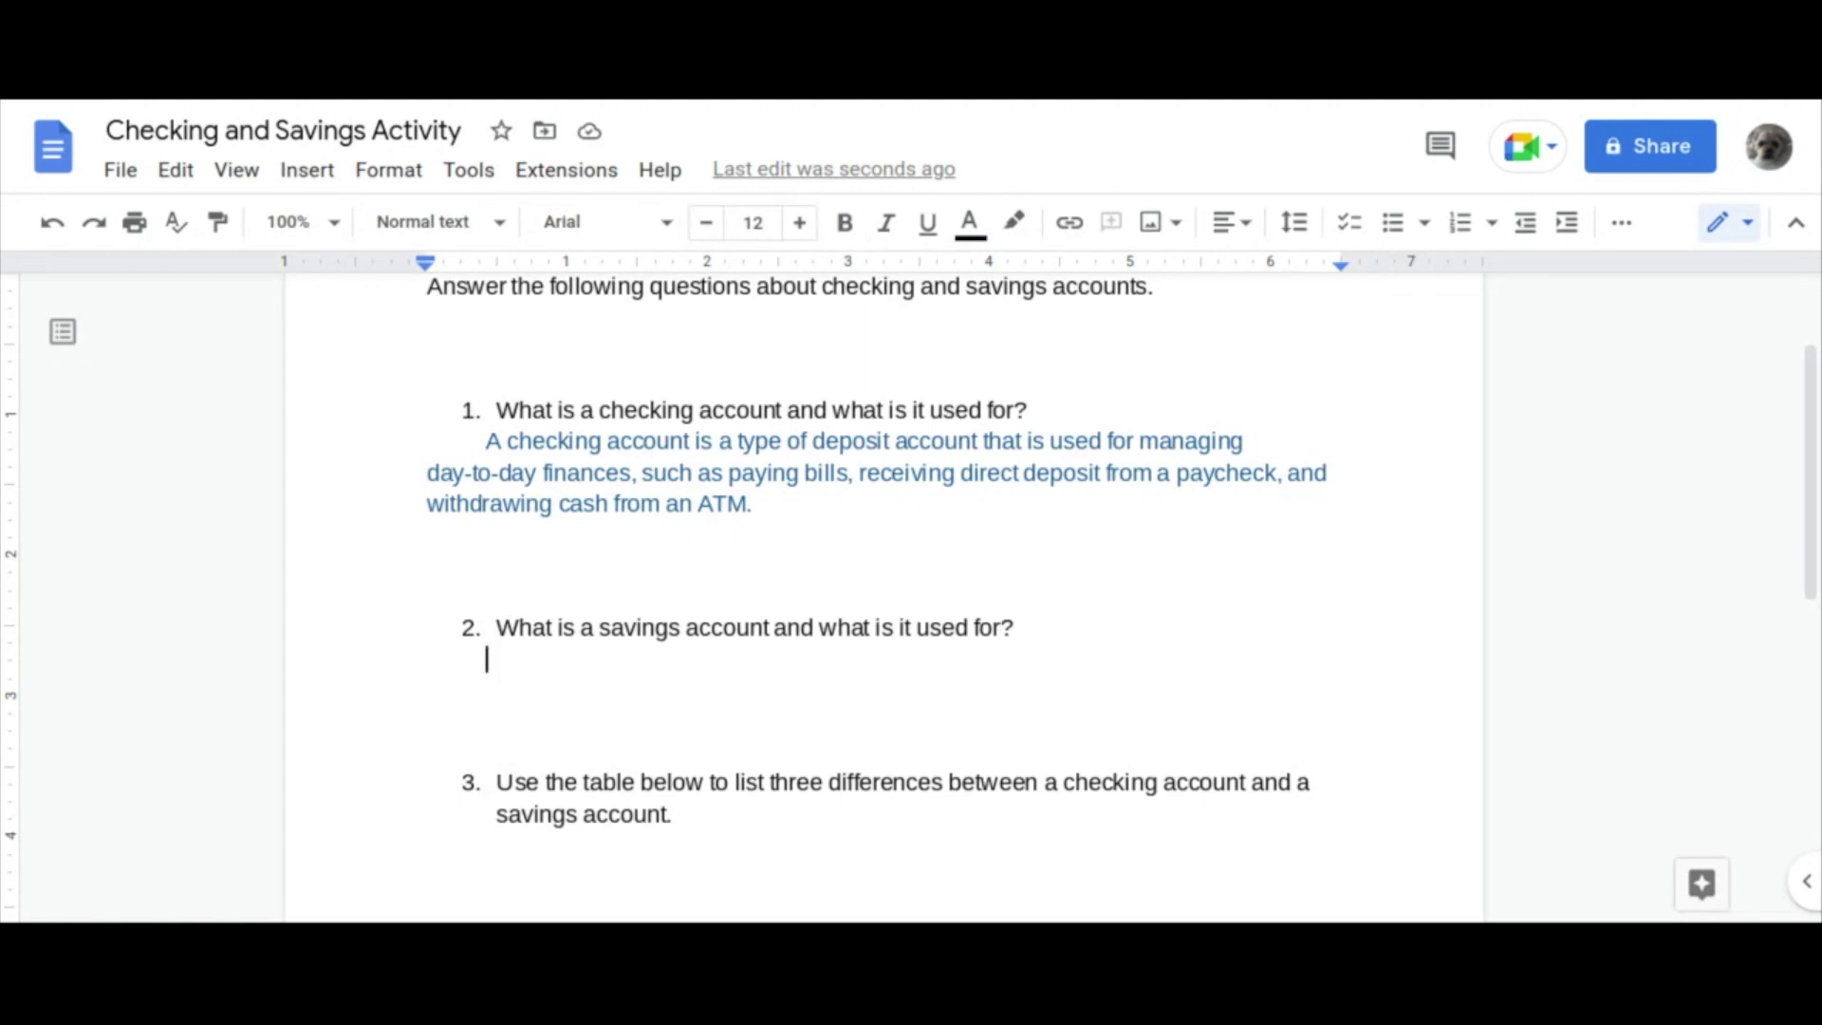
In blue, answer question 2: a savings account holds money you don't plan on spending immediately
{"action": "left_click", "coordinate": [969, 223]}
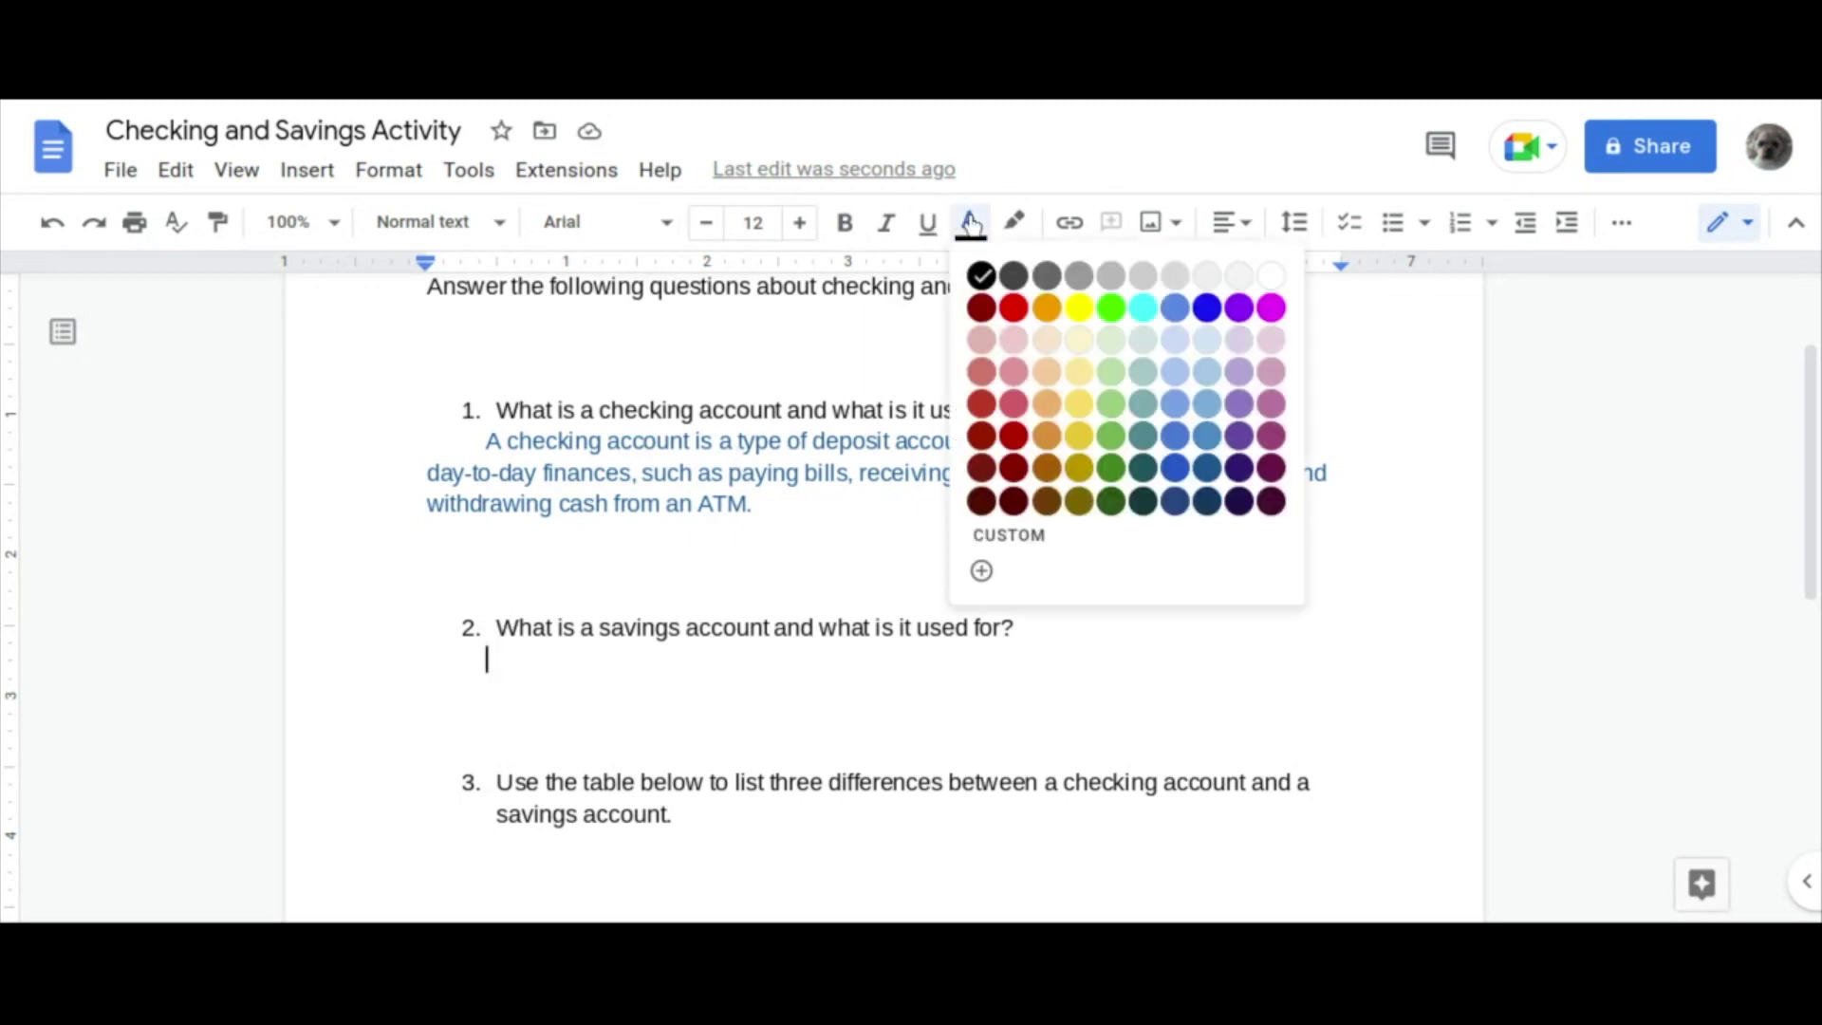
{"action": "left_click", "coordinate": [1205, 469]}
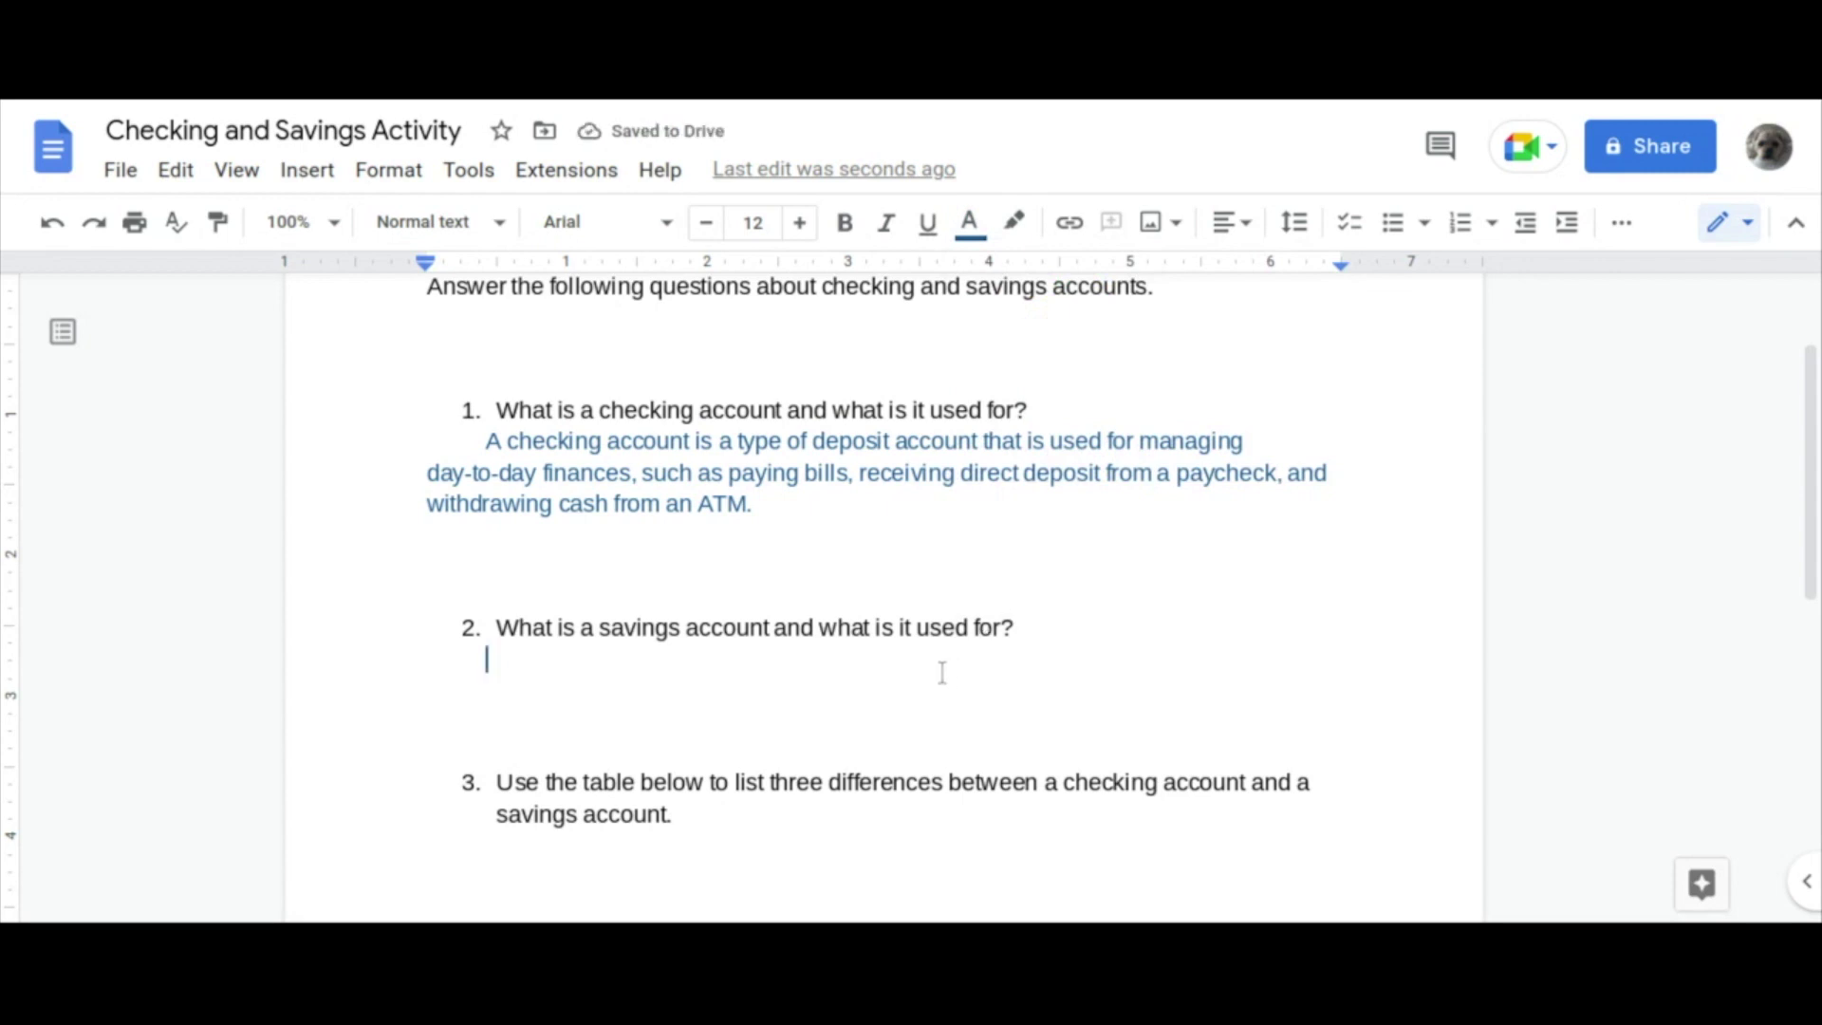
{"action": "type", "text": "A savi"}
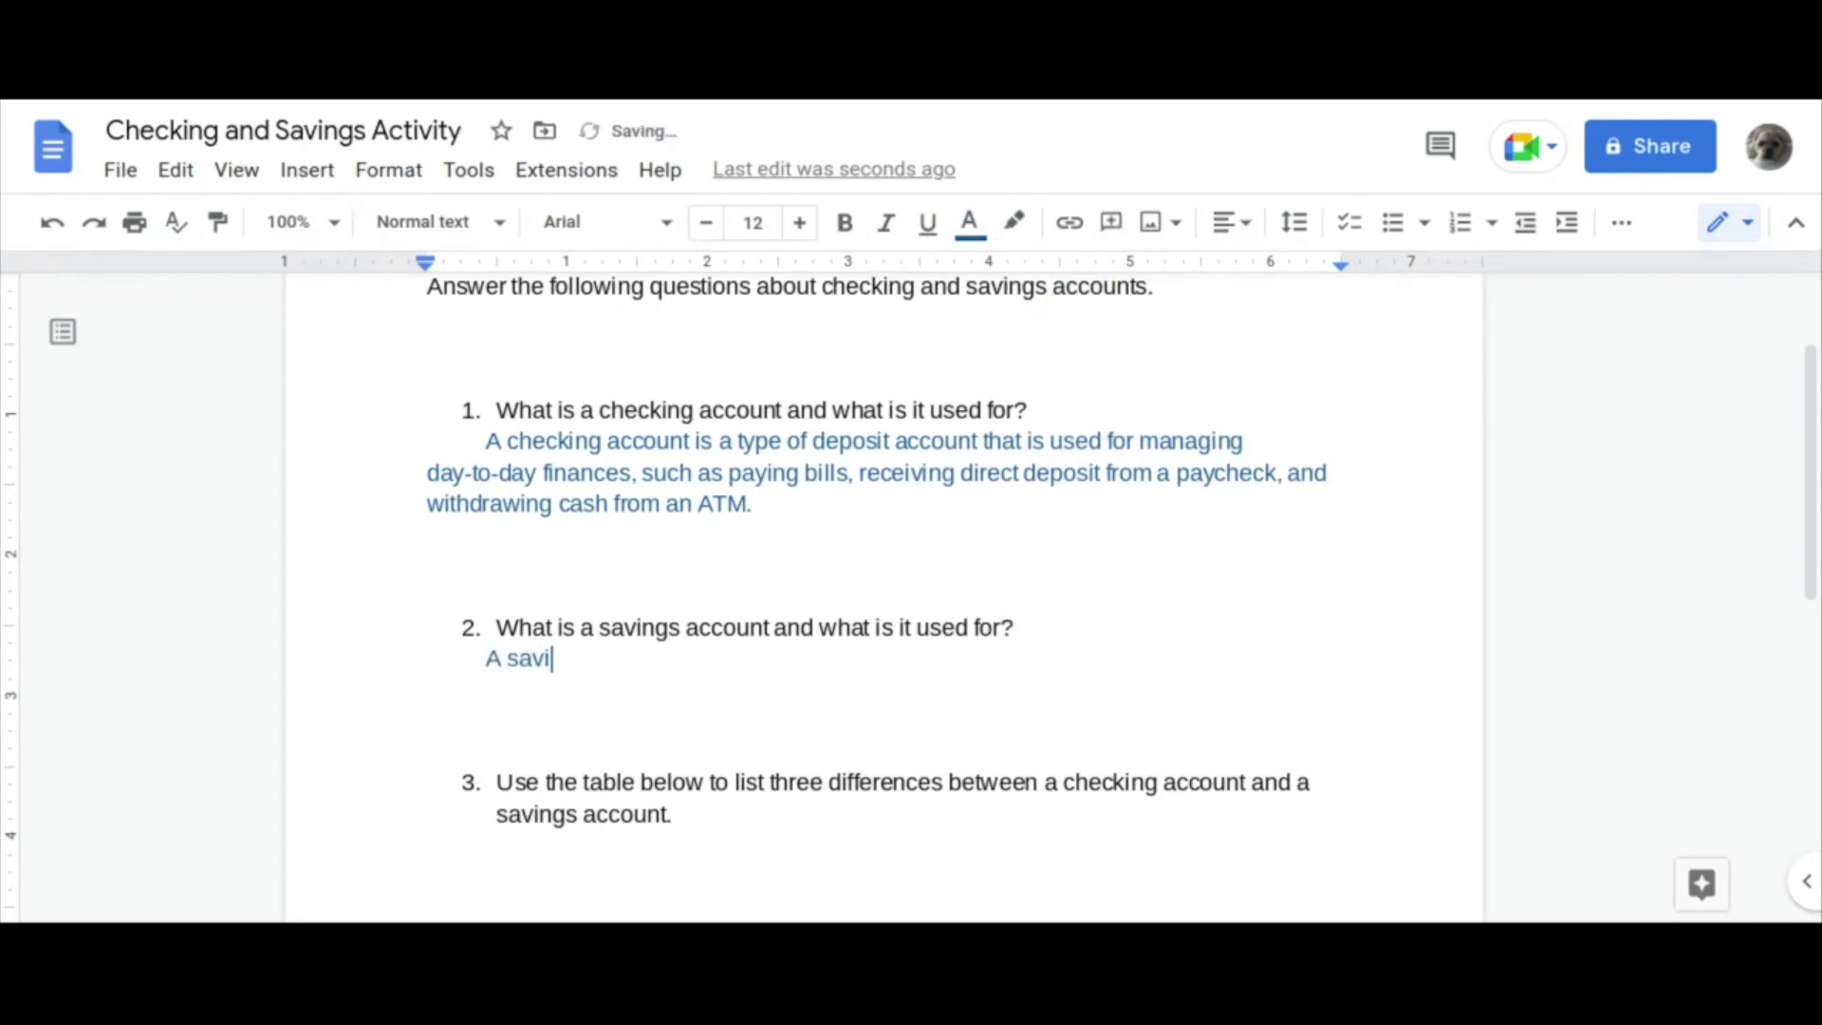
{"action": "type", "text": "ngs account "}
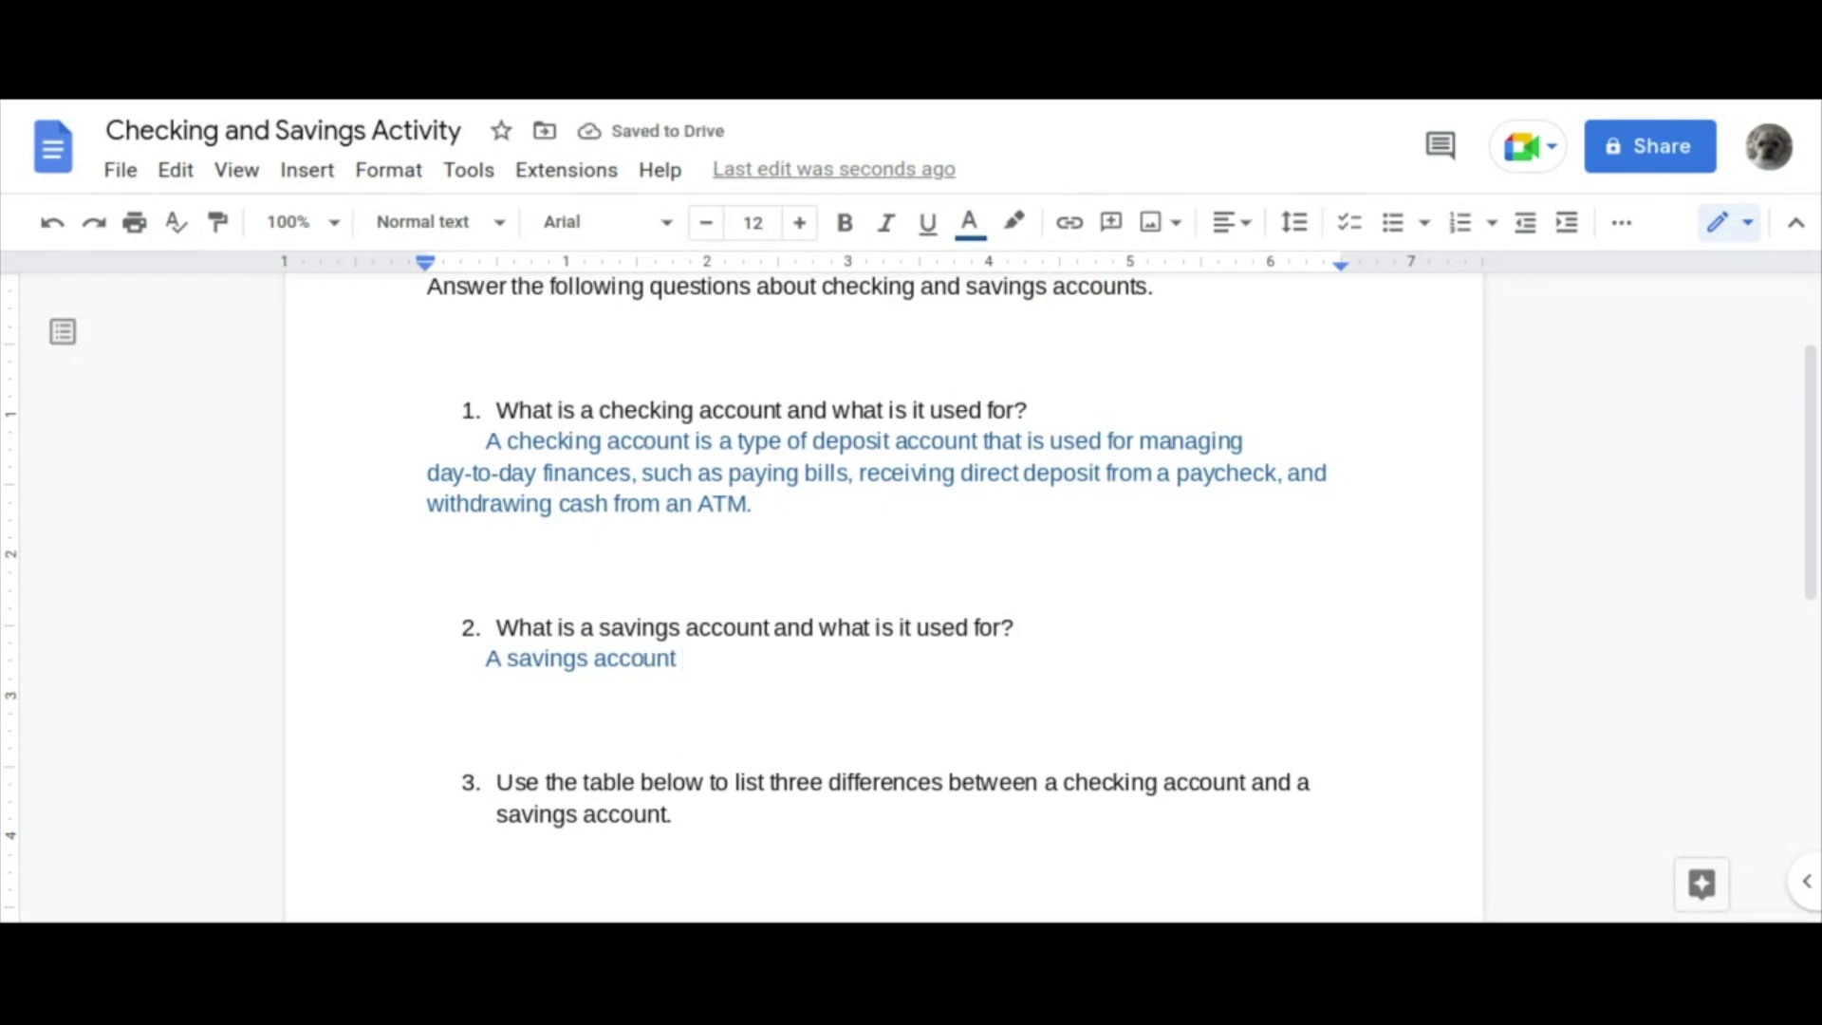
{"action": "type", "text": "is a typ"}
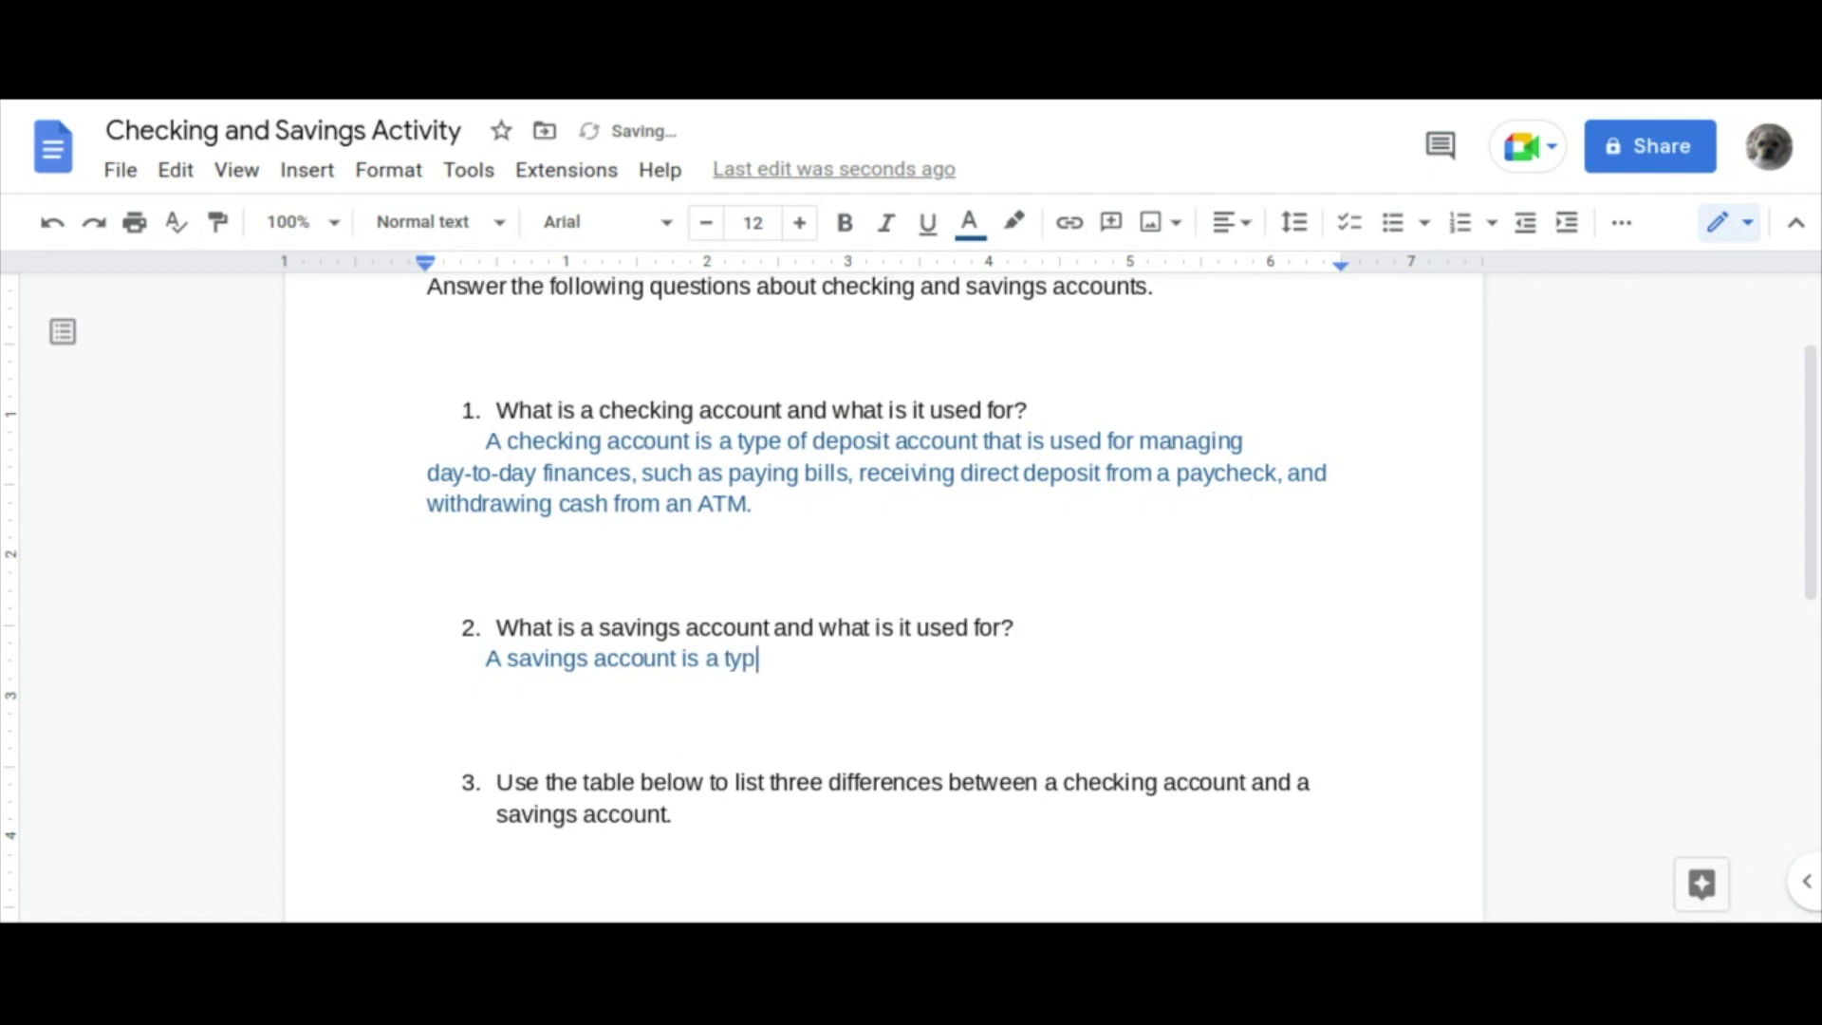
{"action": "type", "text": "e of deposit accoun"}
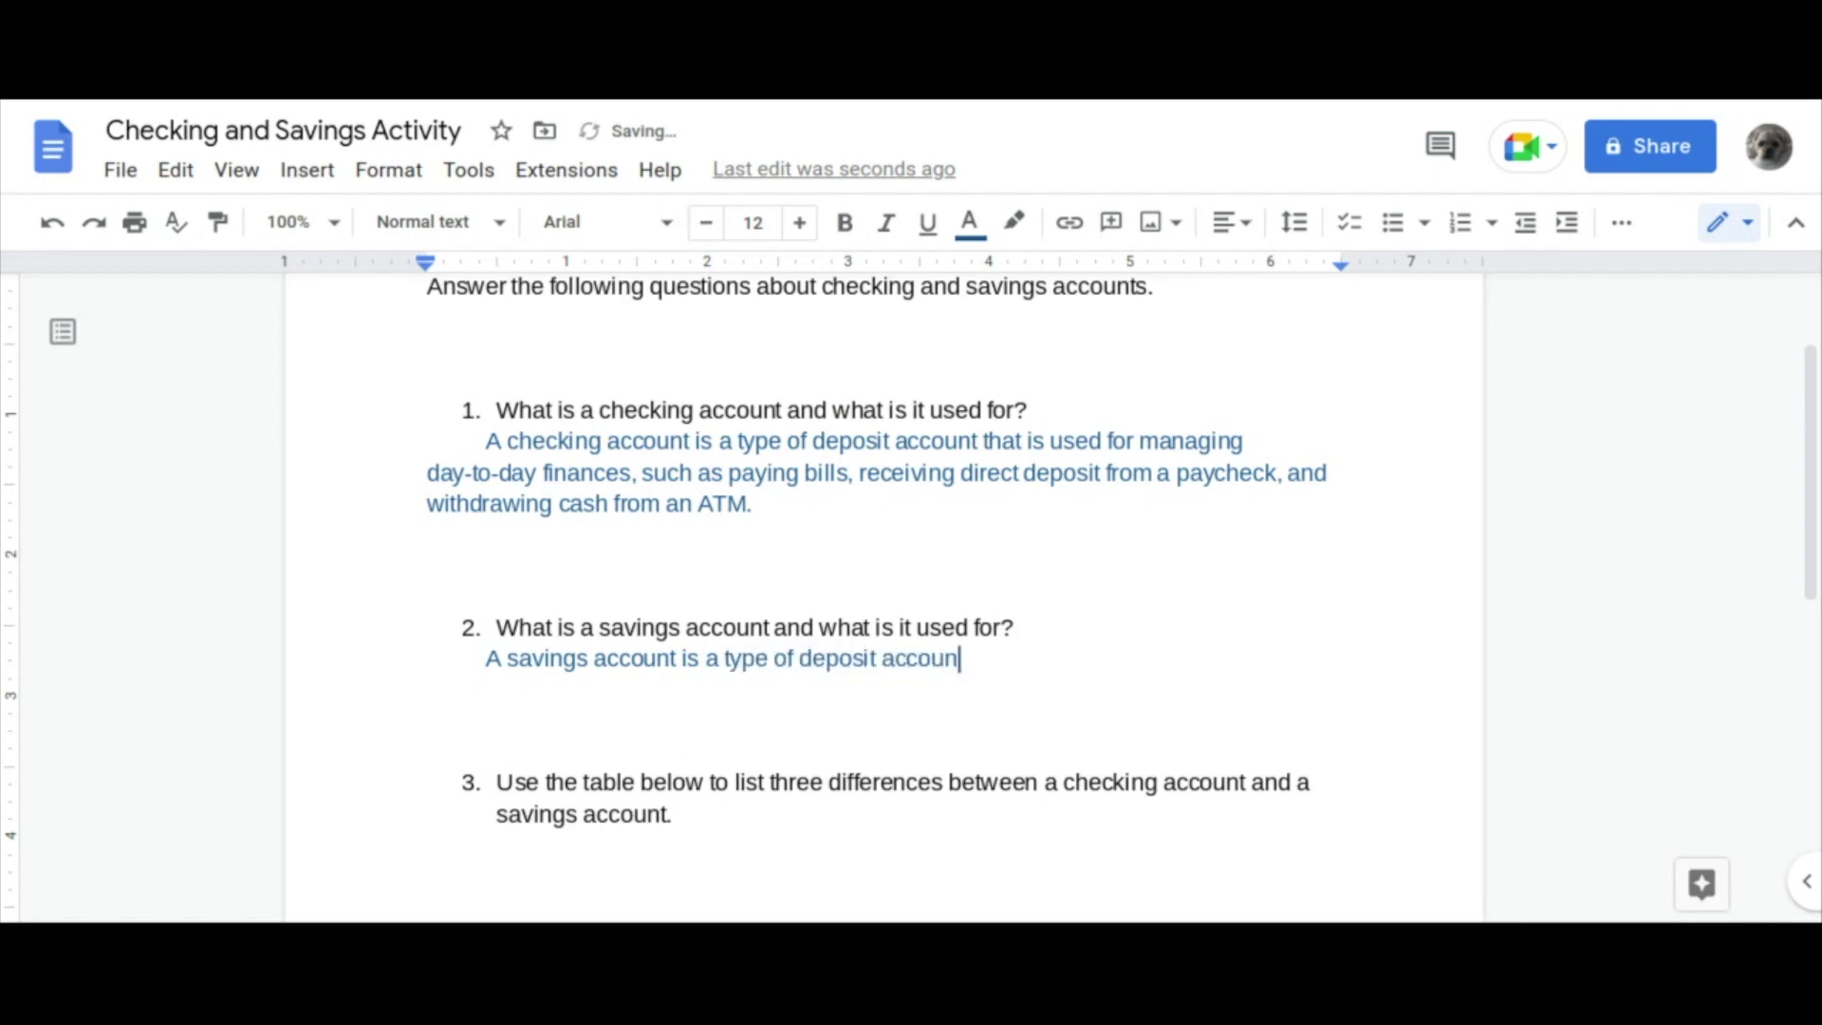
{"action": "type", "text": "t that is used "}
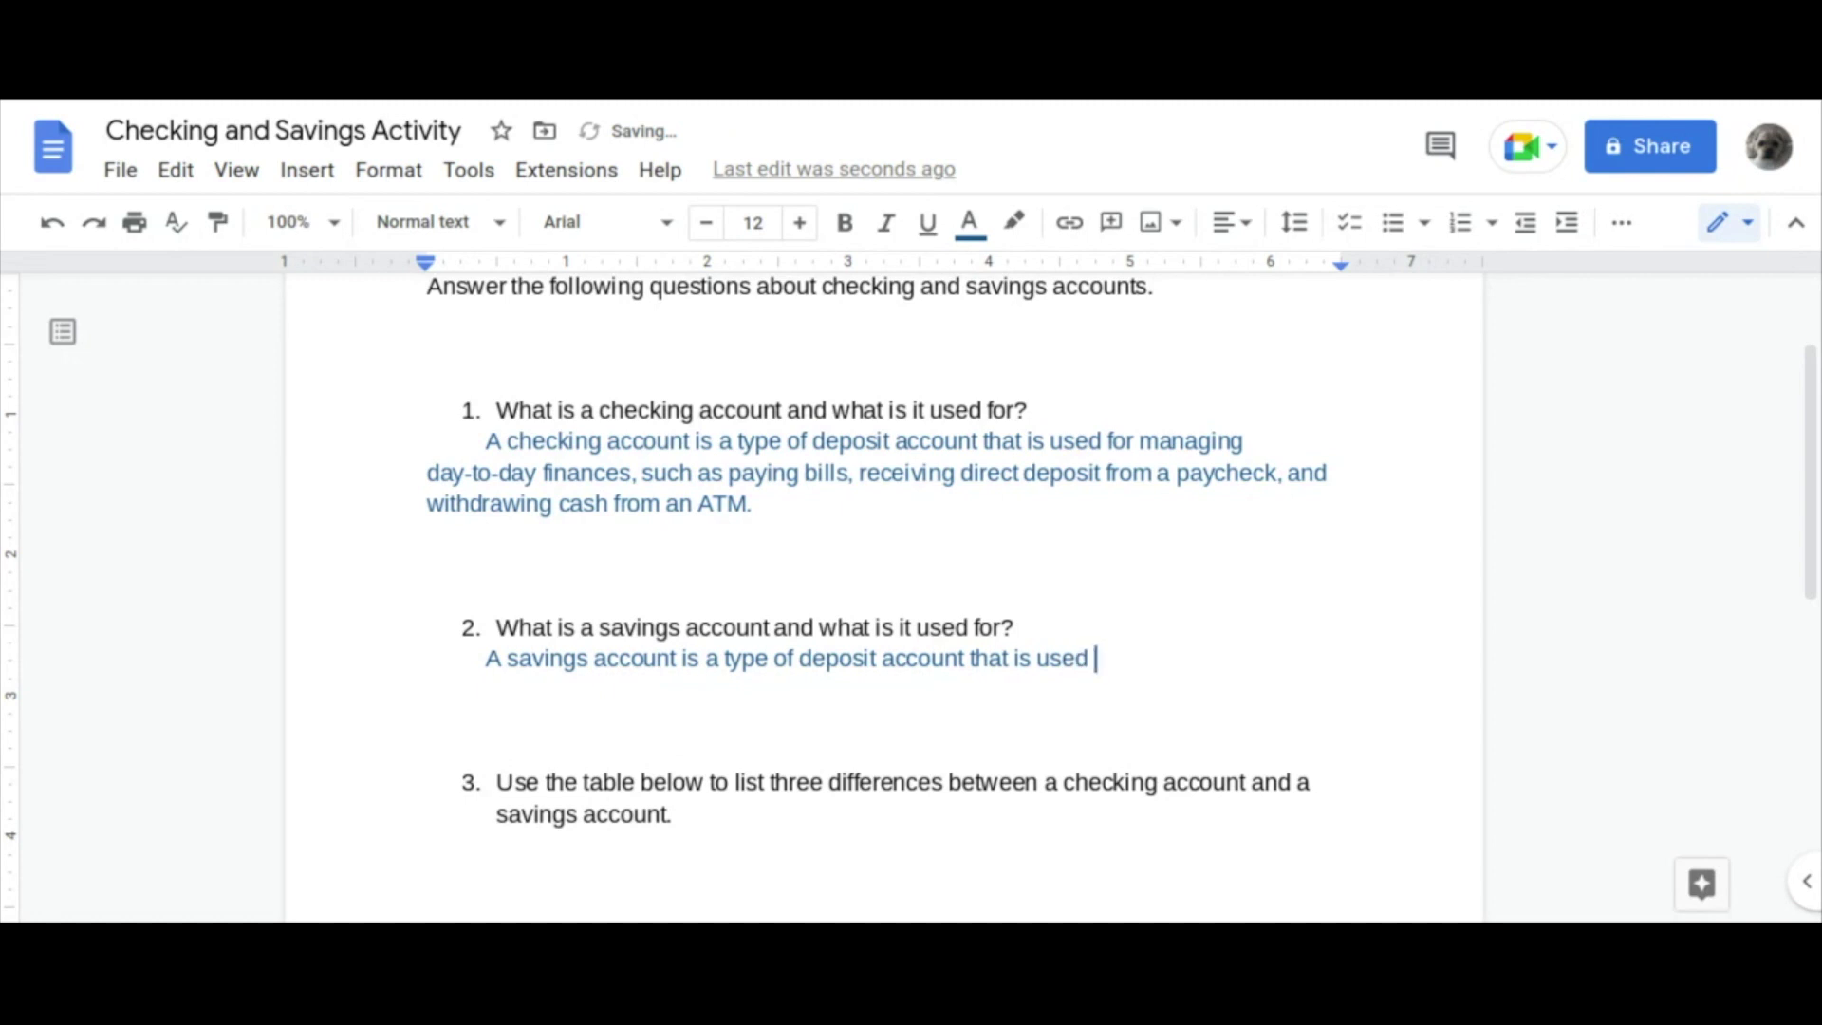
{"action": "type", "text": "for holding money"}
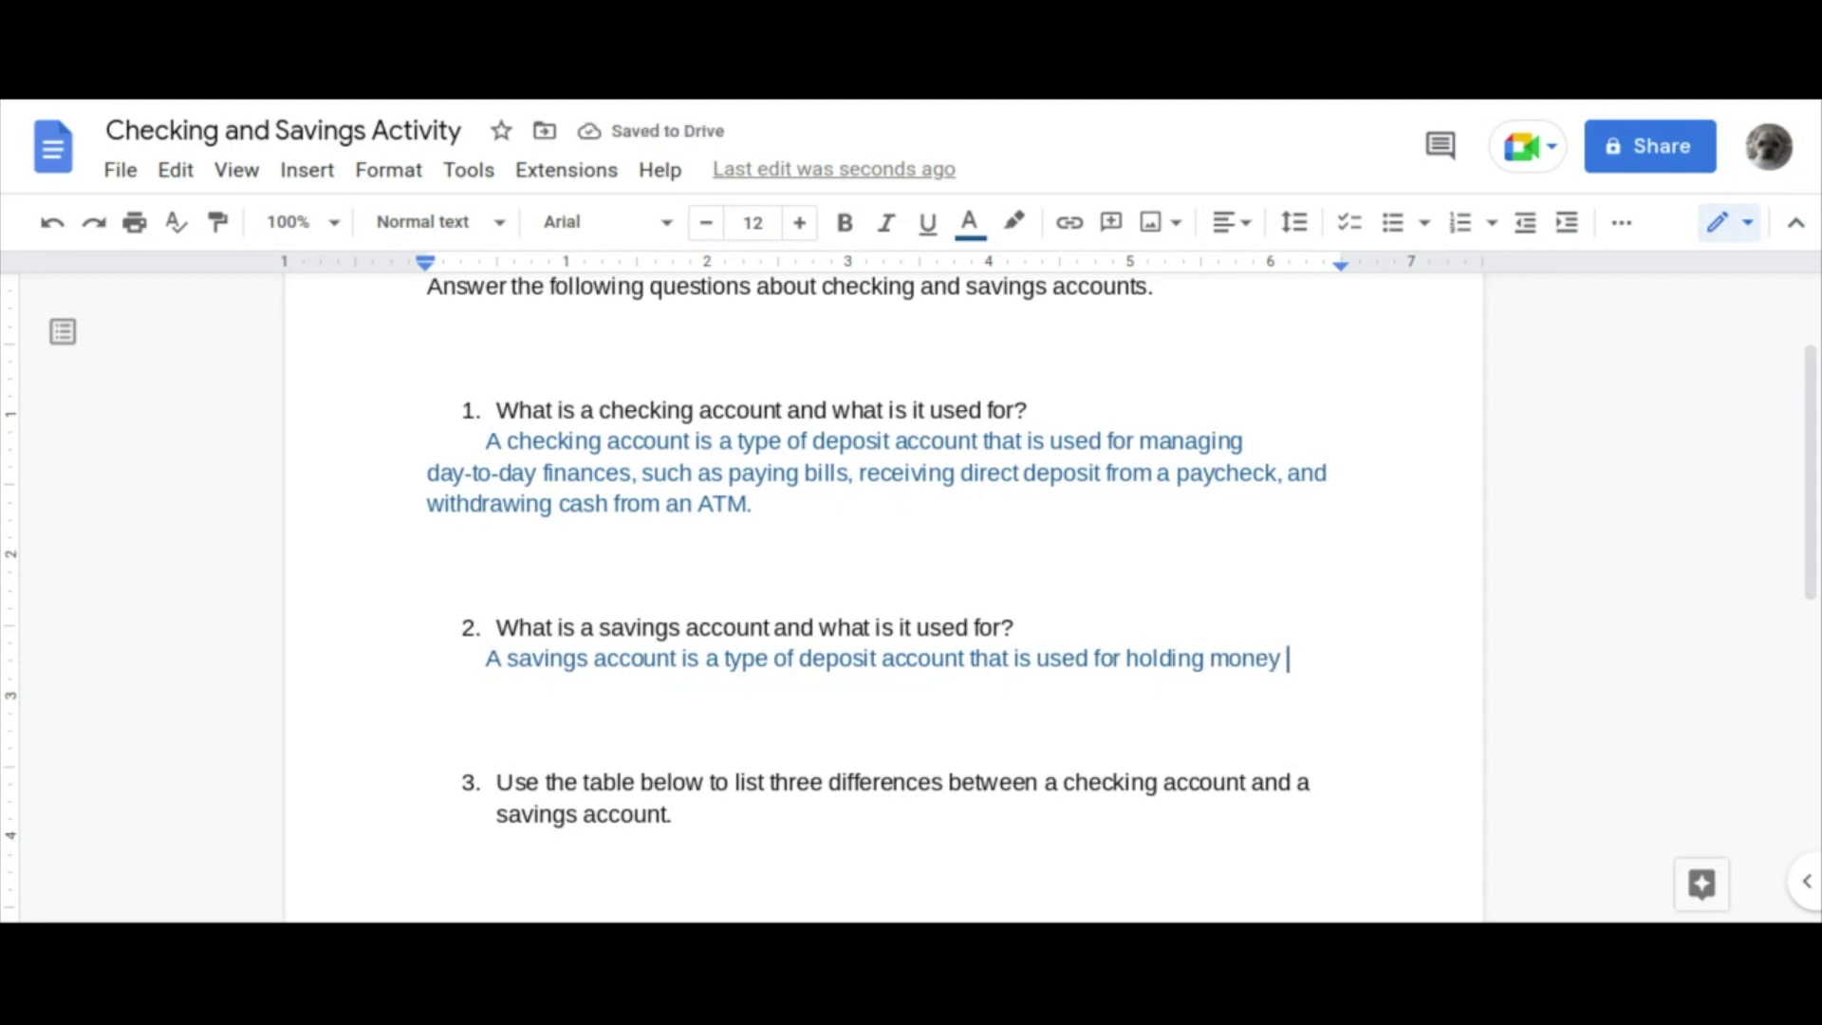
{"action": "type", "text": "you don't"}
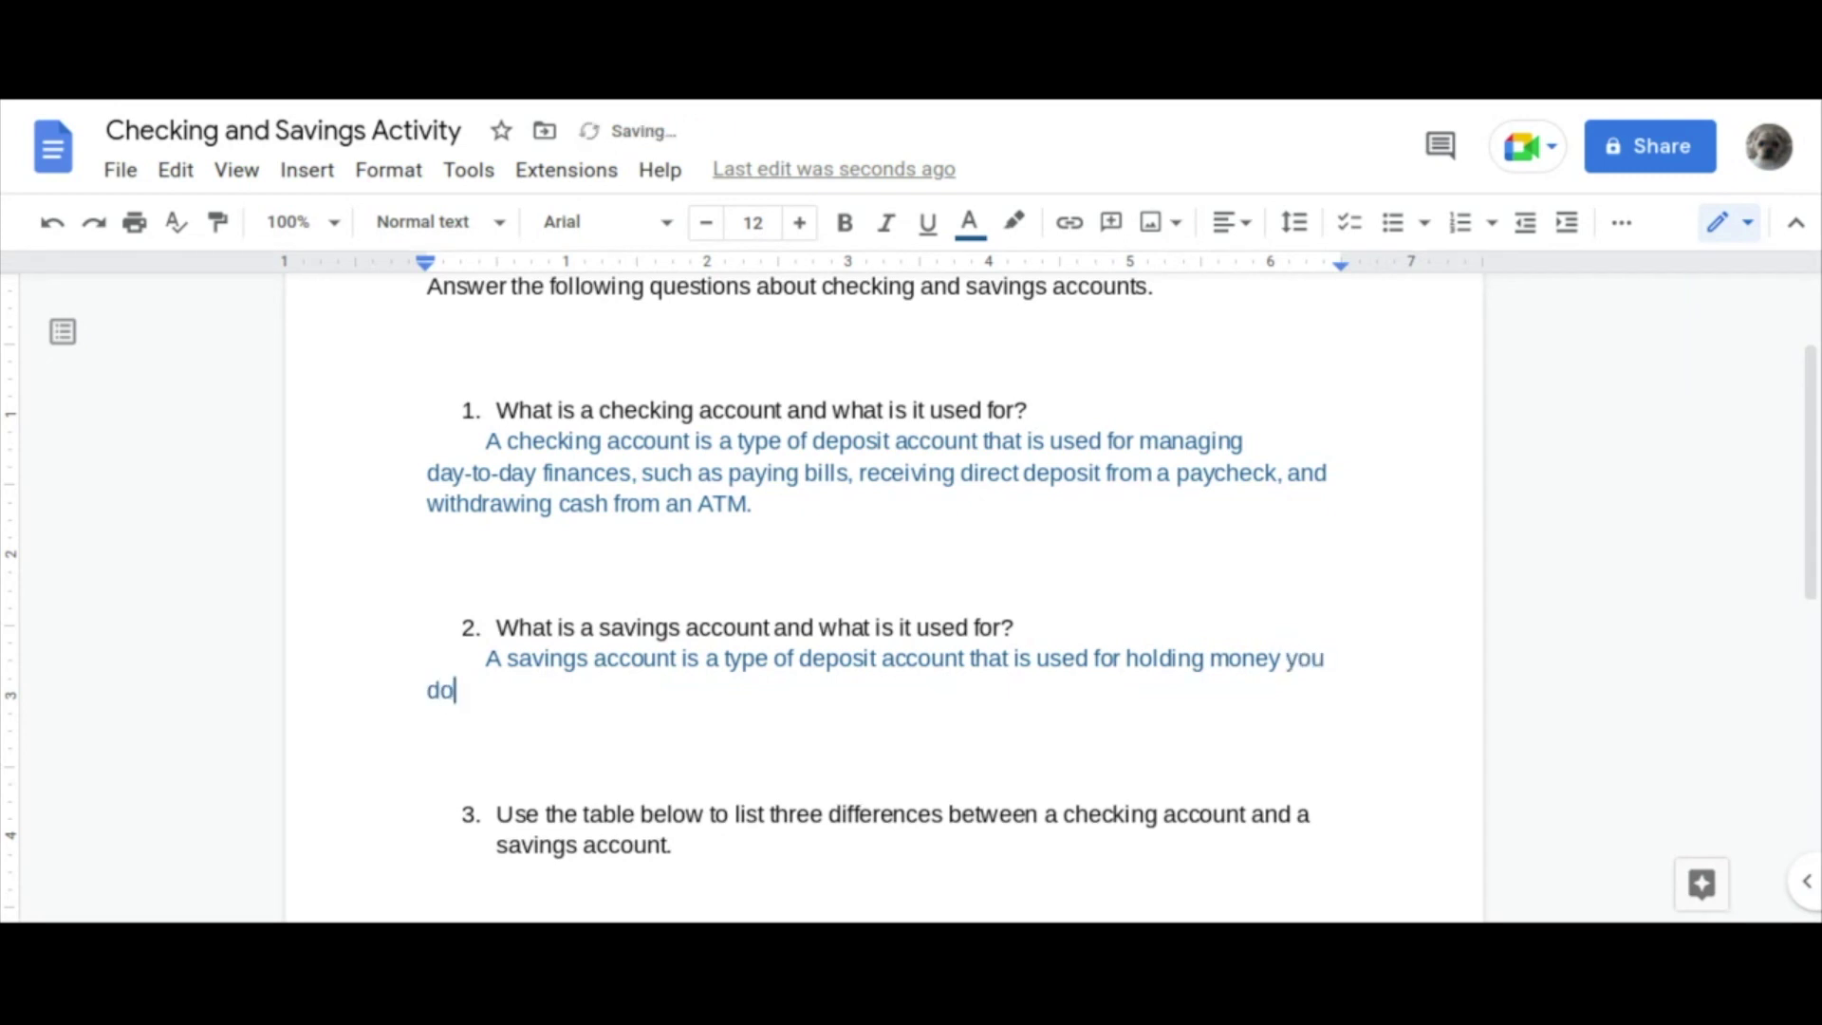
{"action": "type", "text": " plan on spen"}
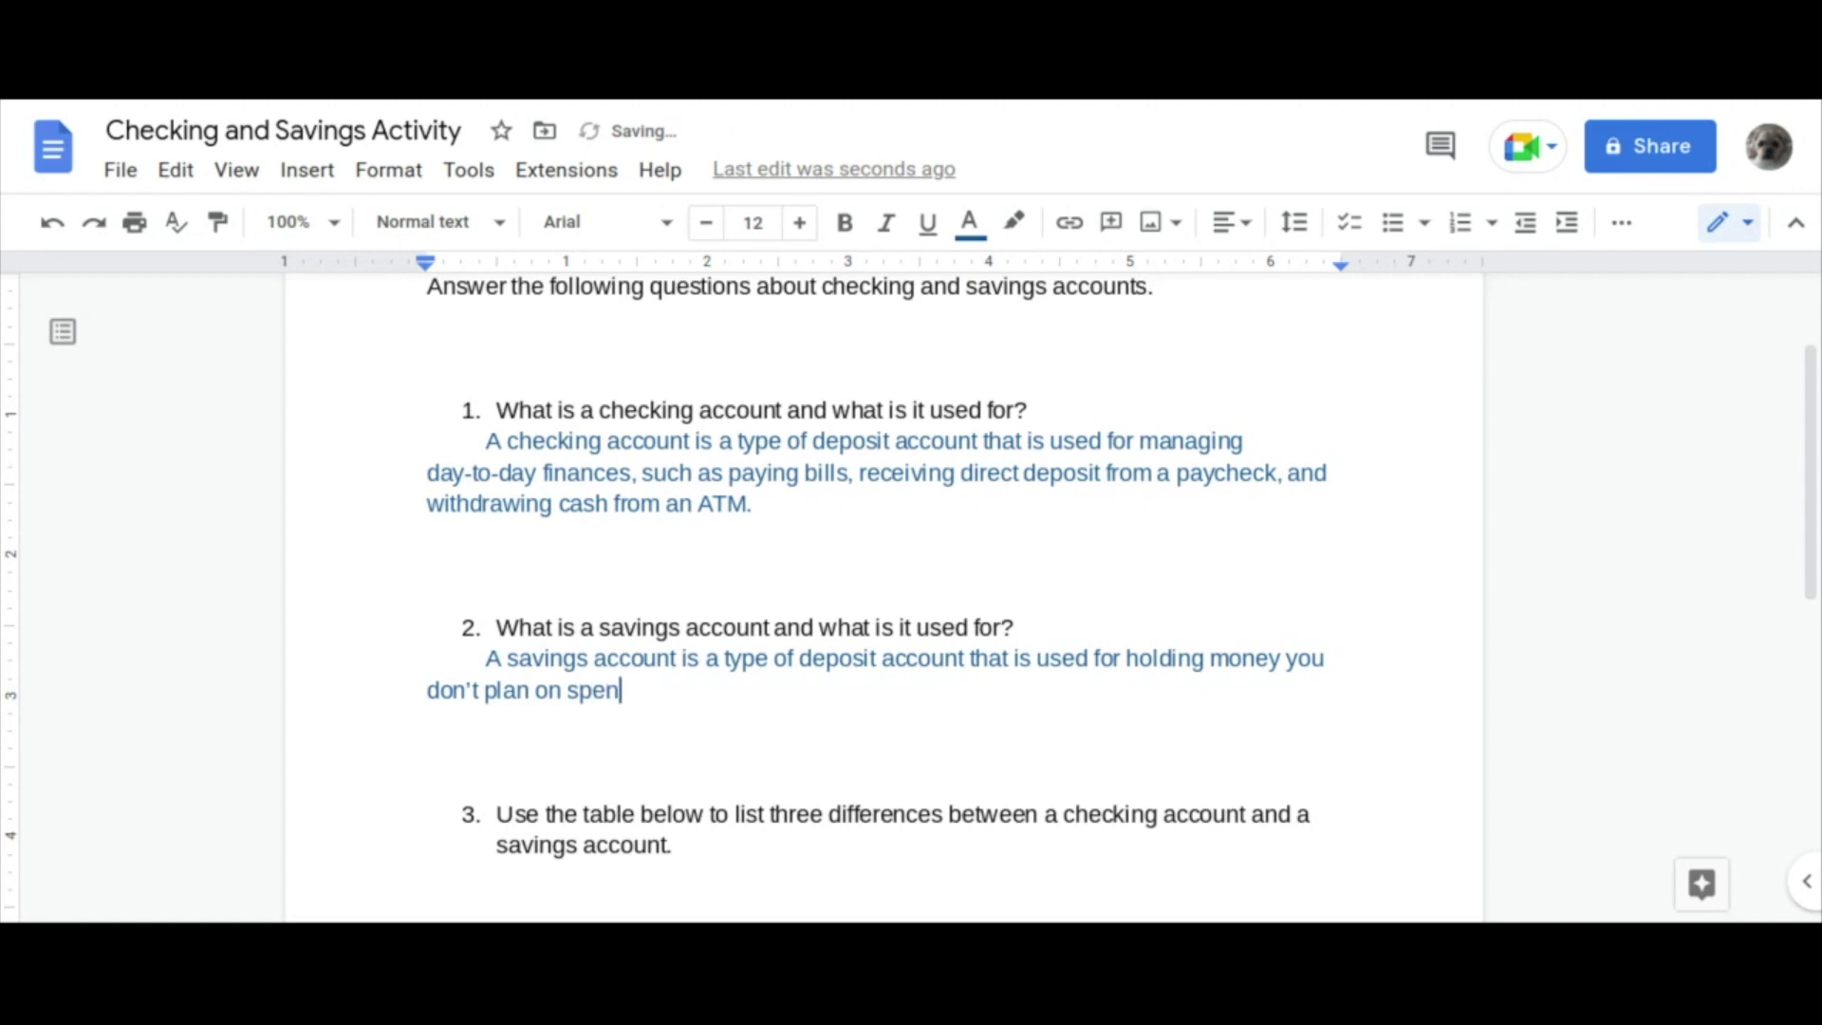
{"action": "type", "text": "ding immediately."}
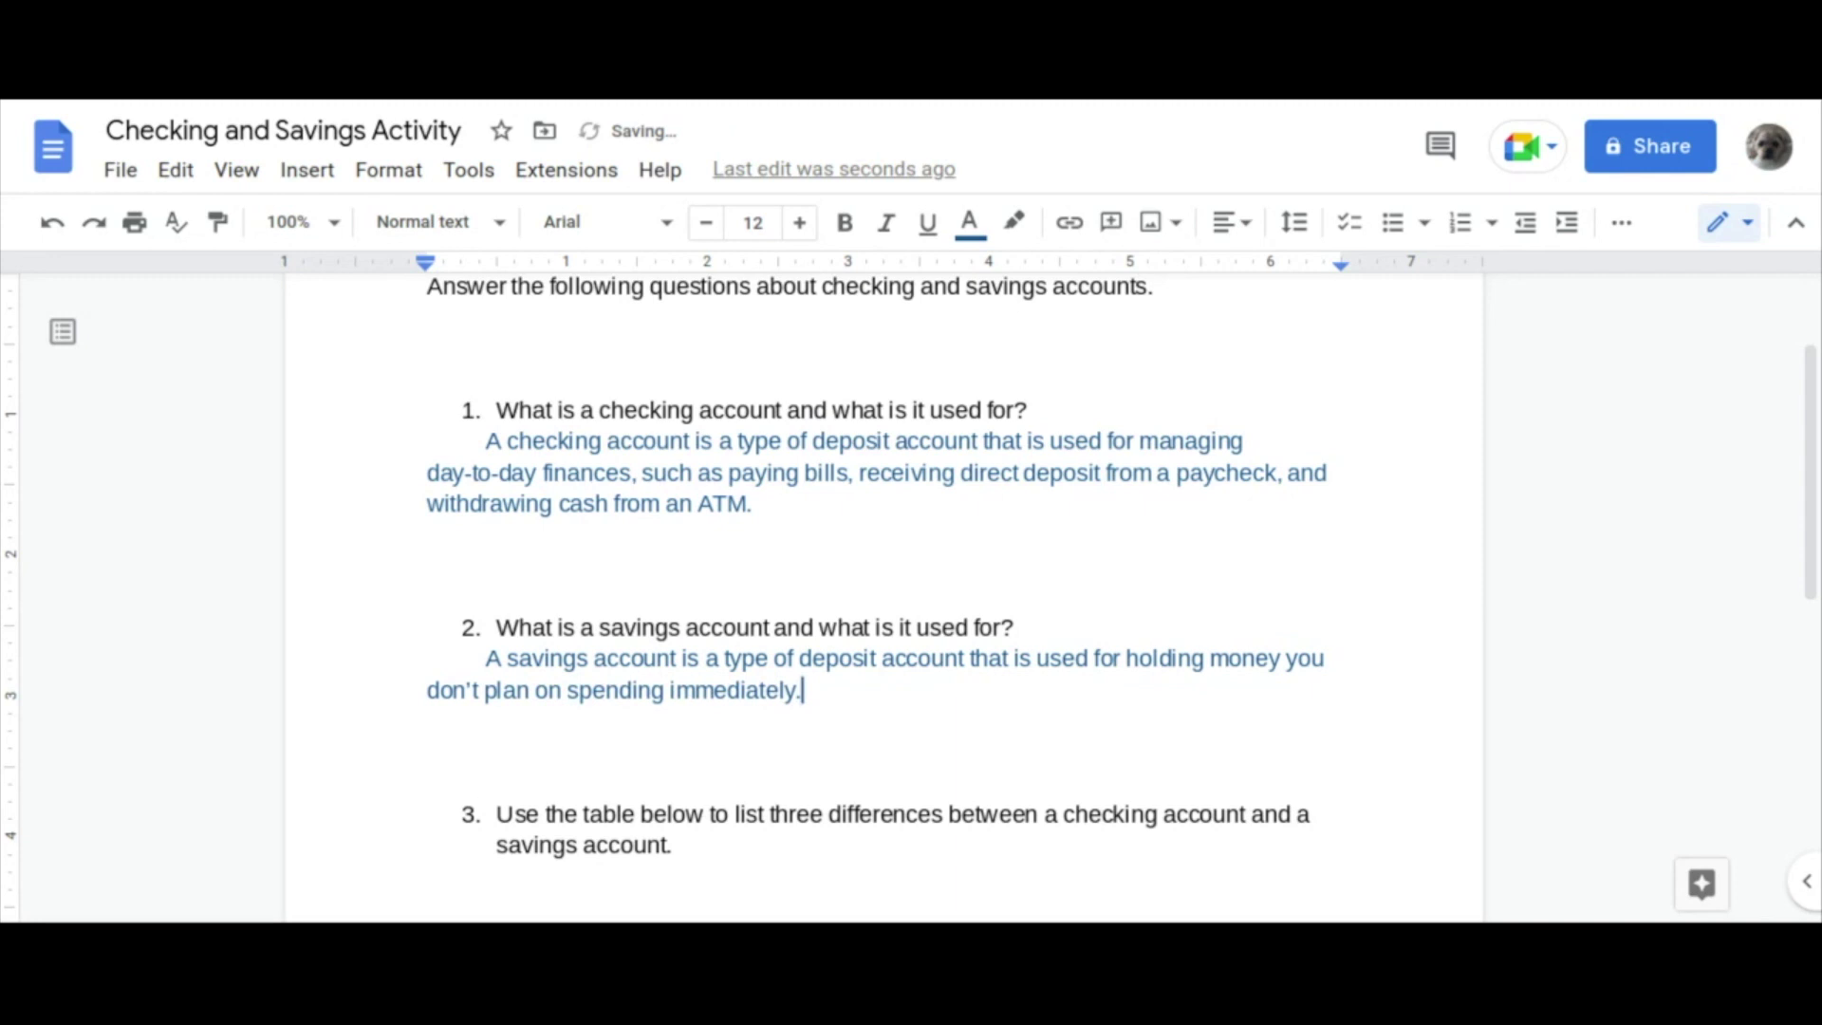
{"action": "scroll", "coordinate": [882, 598], "scroll_direction": "down", "scroll_amount": 5}
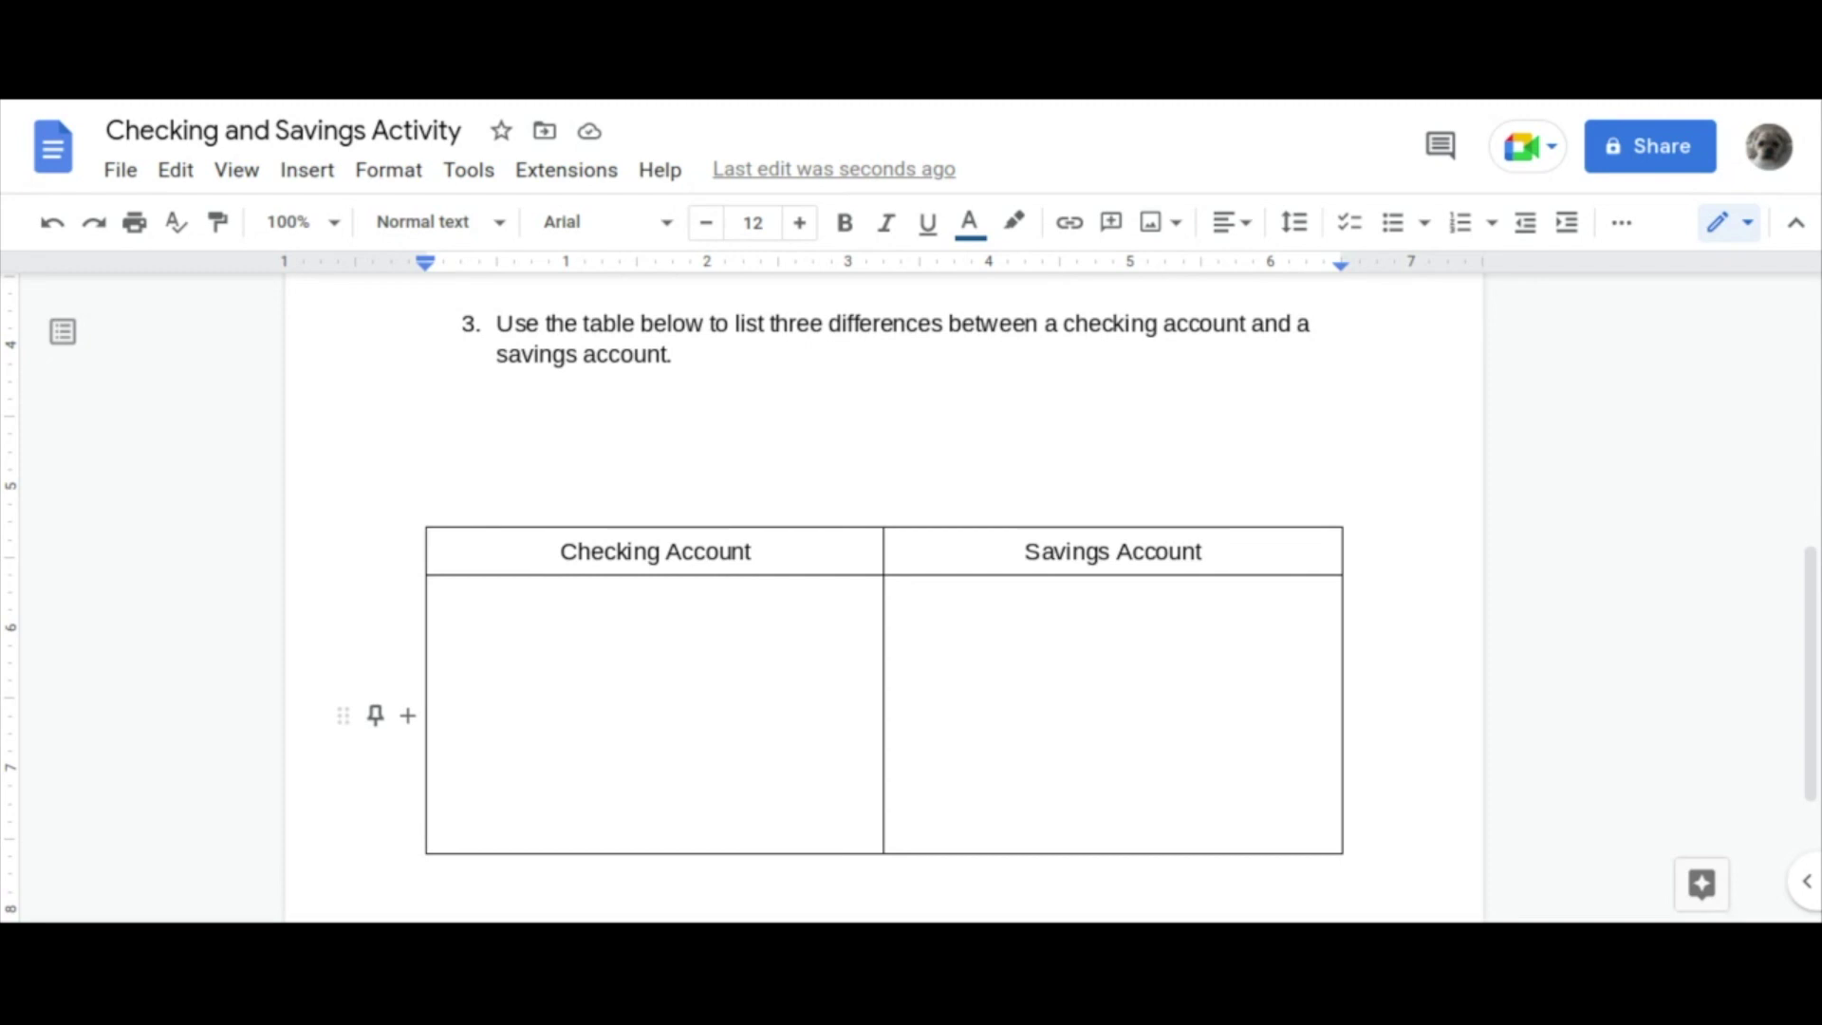
In the Checking Account cell, add dark blue bullets: deposit checks, transfer money, everyday expenses
{"action": "left_click", "coordinate": [619, 643]}
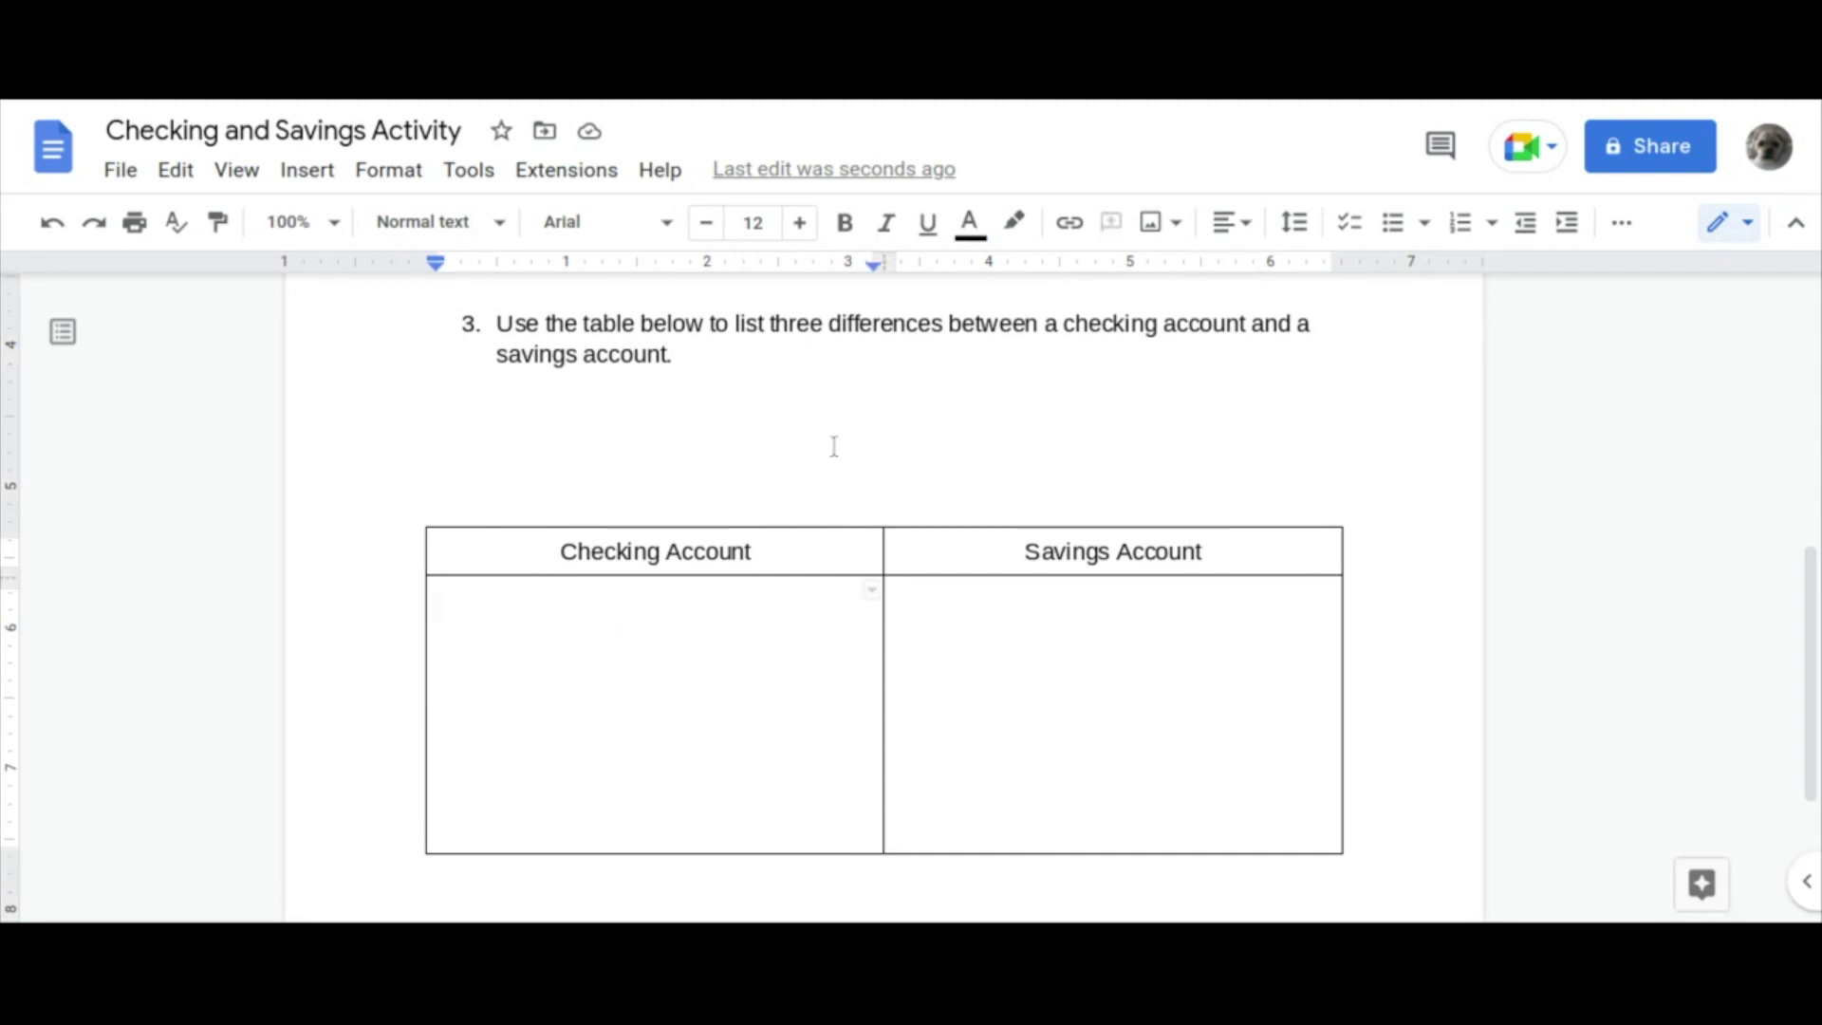
{"action": "left_click", "coordinate": [970, 228]}
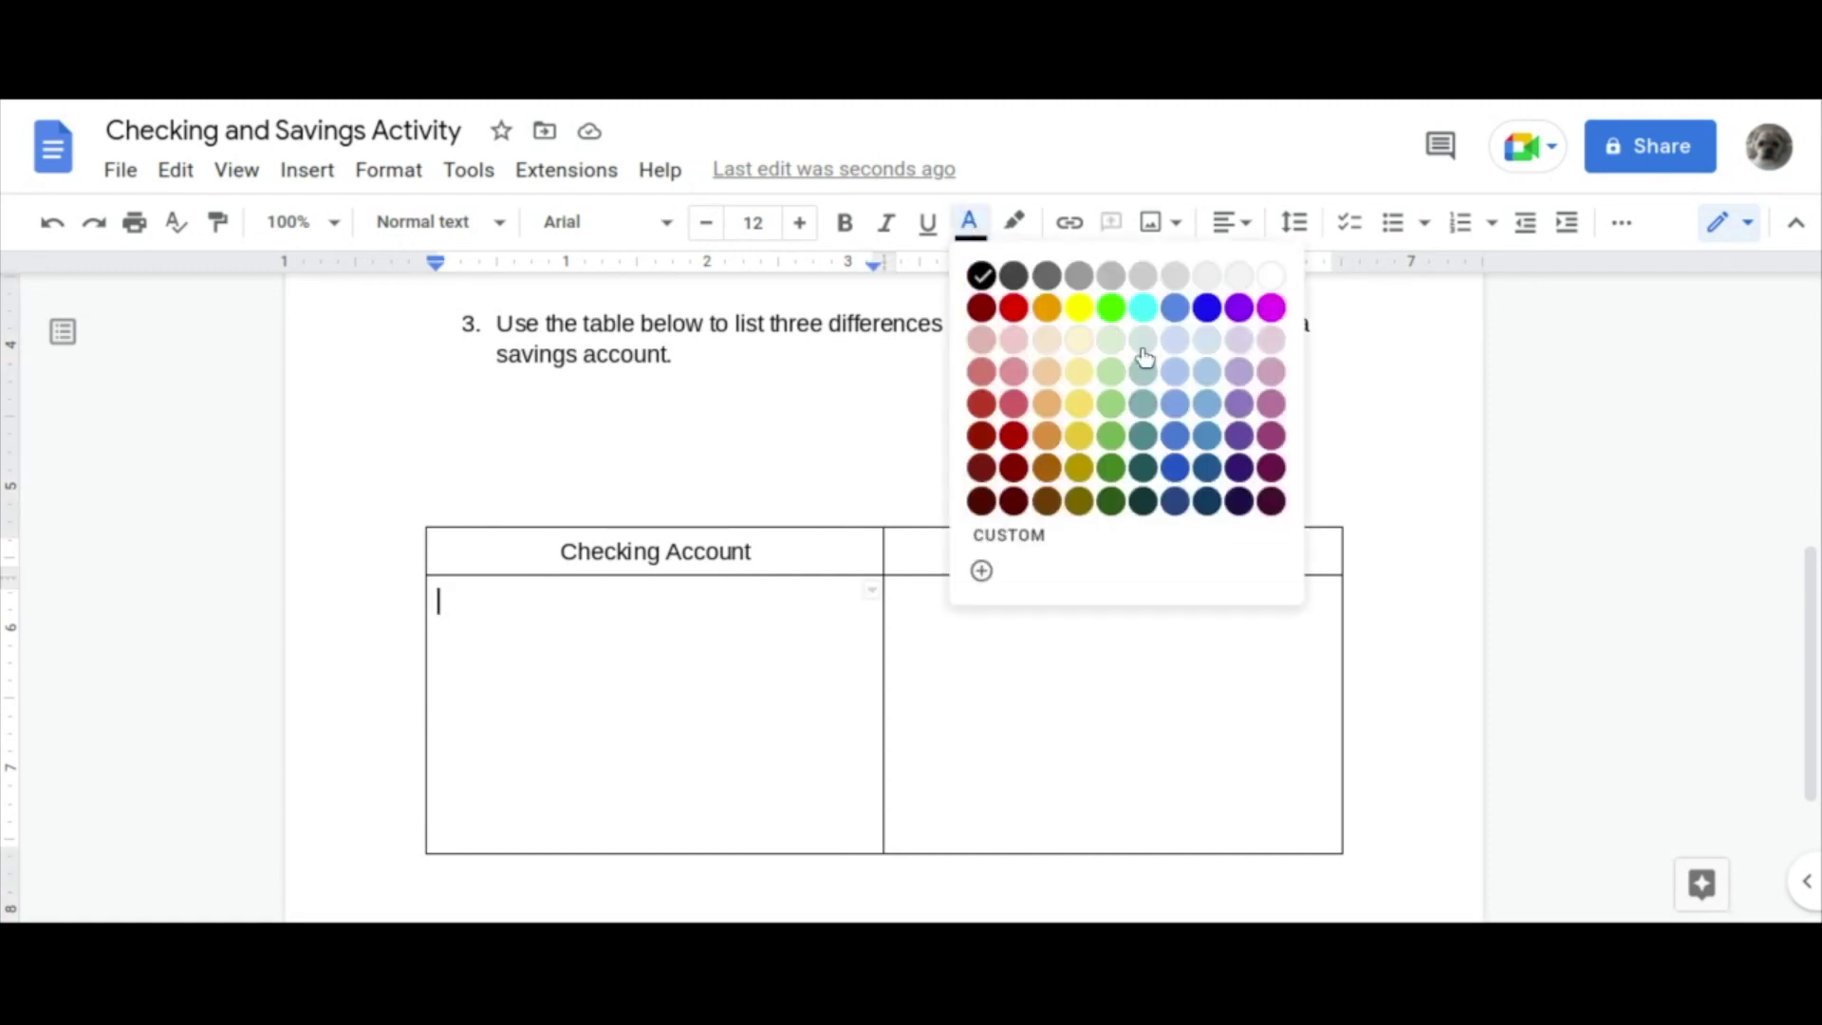
{"action": "left_click", "coordinate": [1207, 468]}
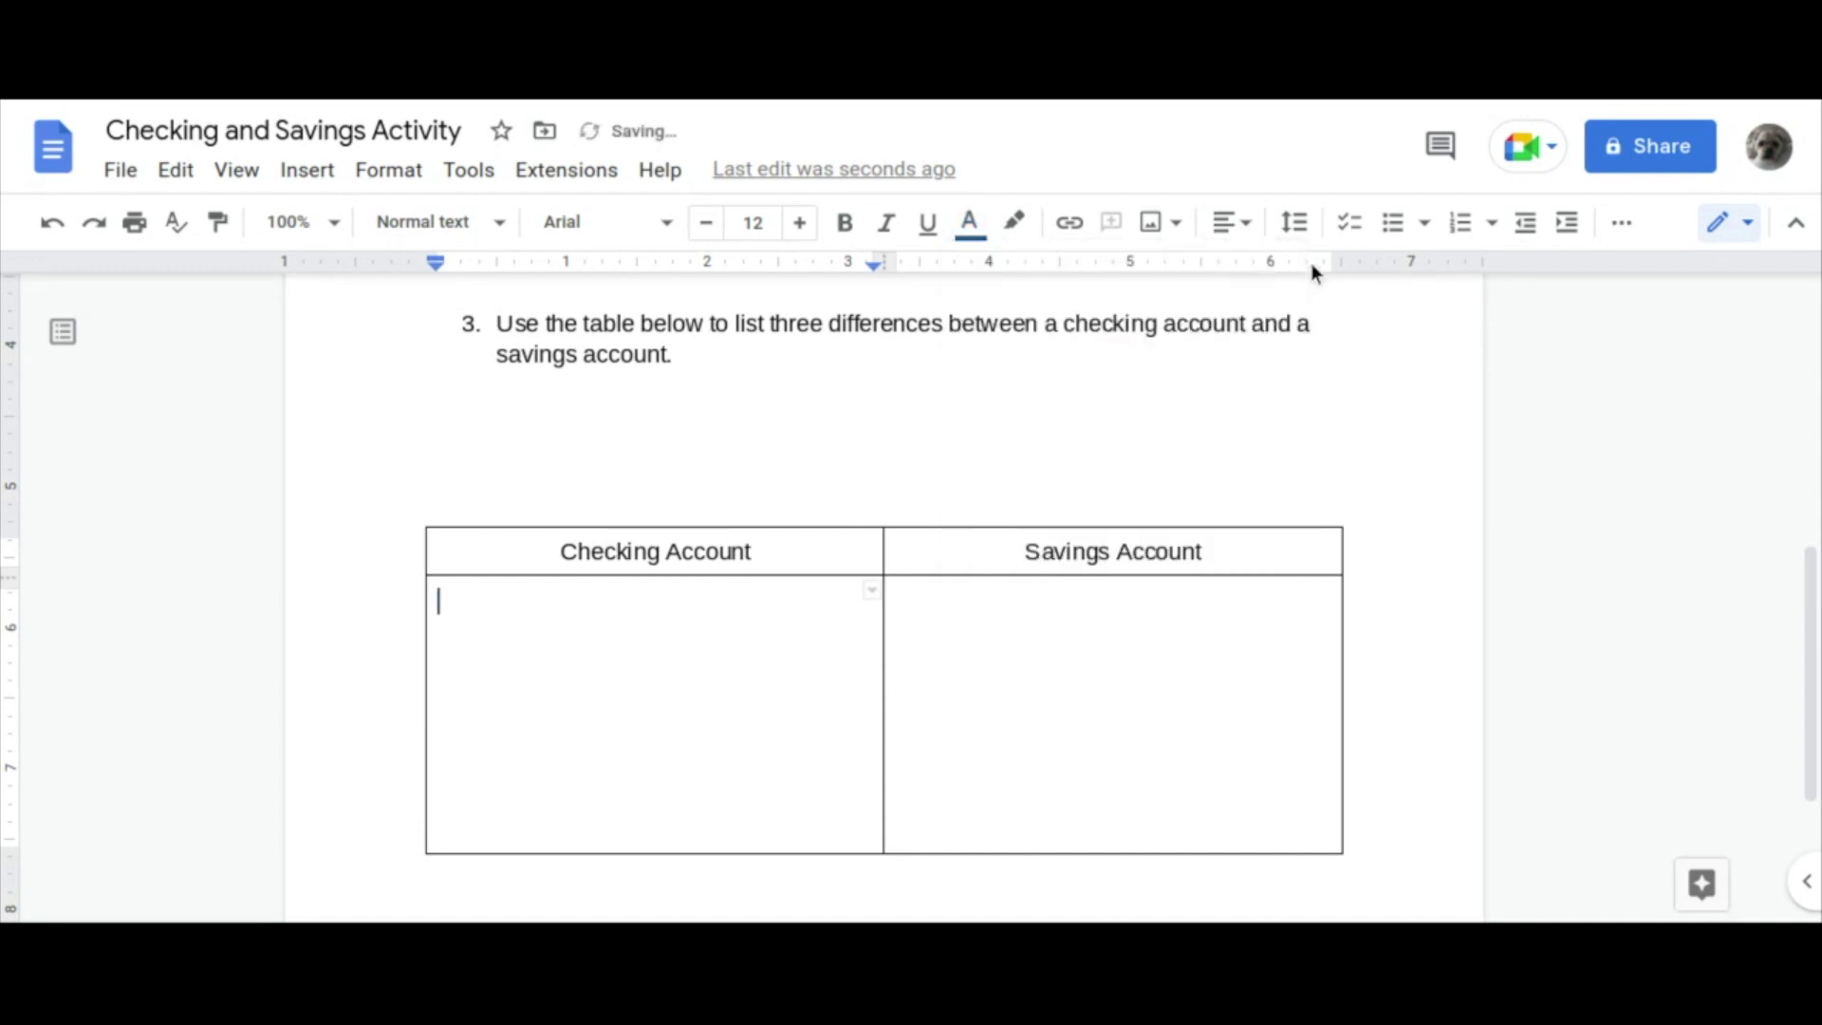
{"action": "left_click", "coordinate": [1392, 224]}
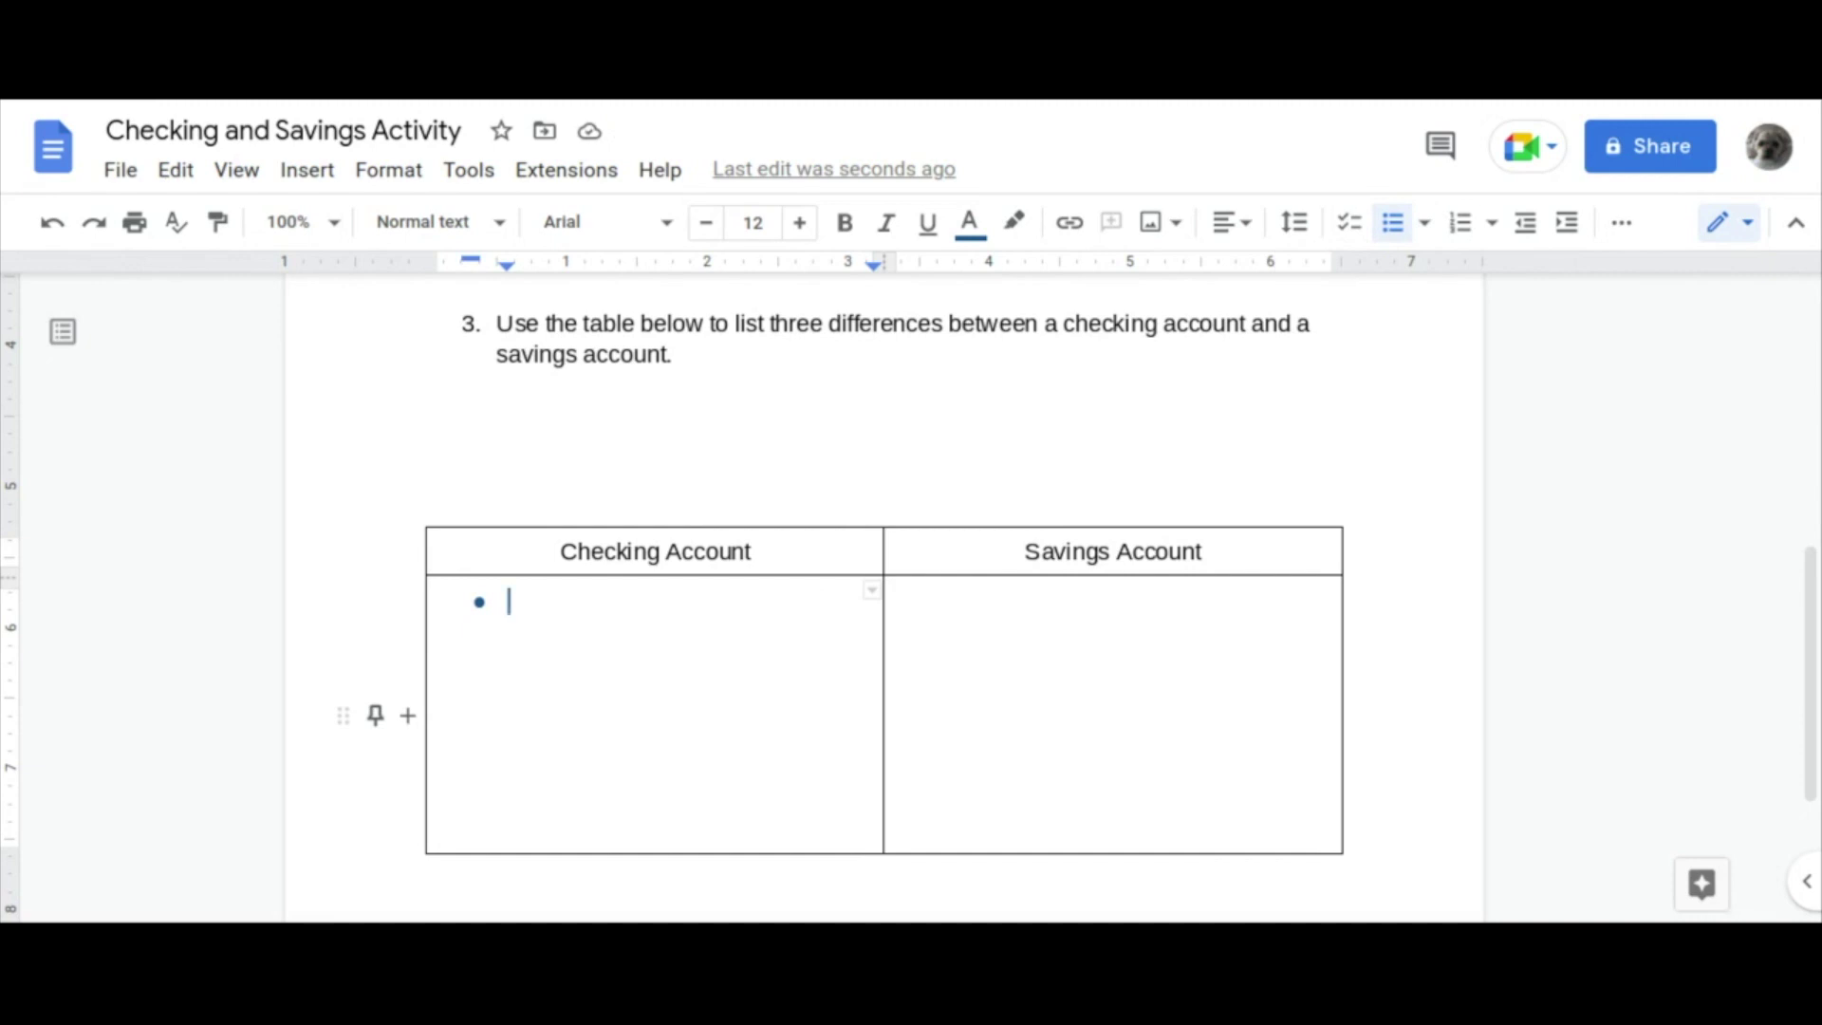
{"action": "type", "text": "Can "}
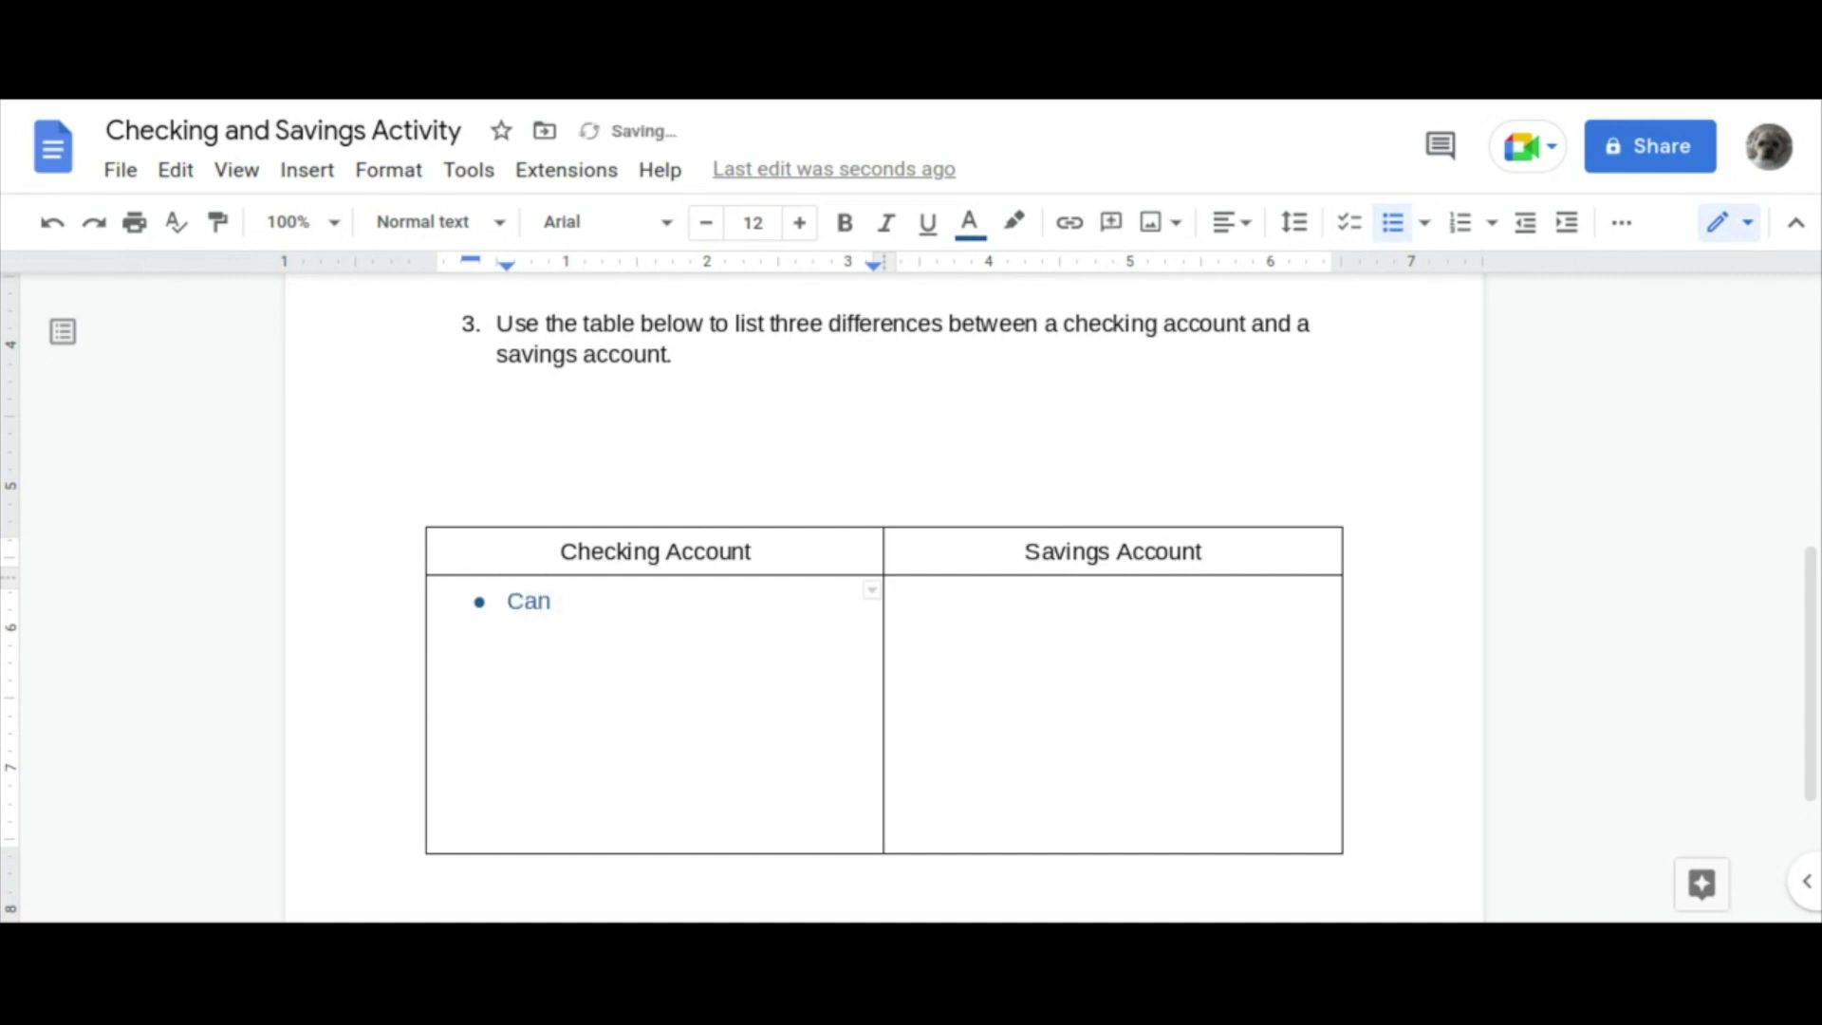
{"action": "type", "text": "be used to deposit checks"}
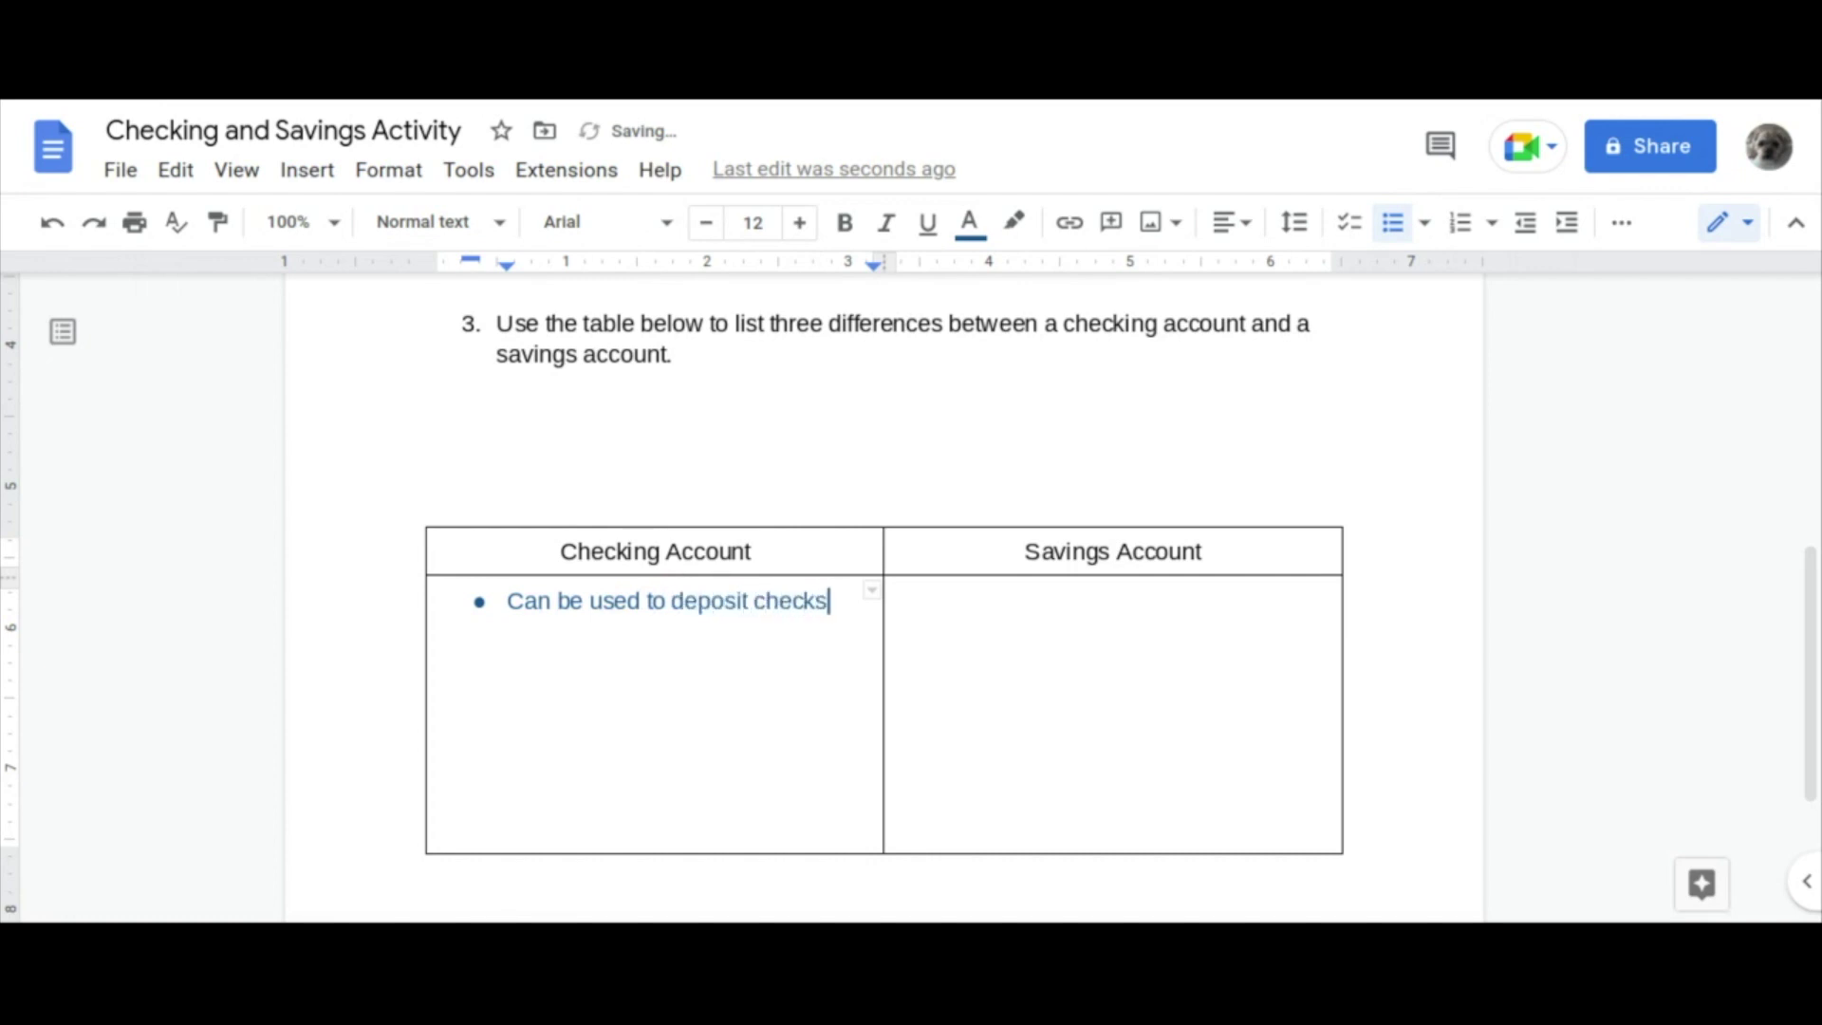
{"action": "key", "text": "Return"}
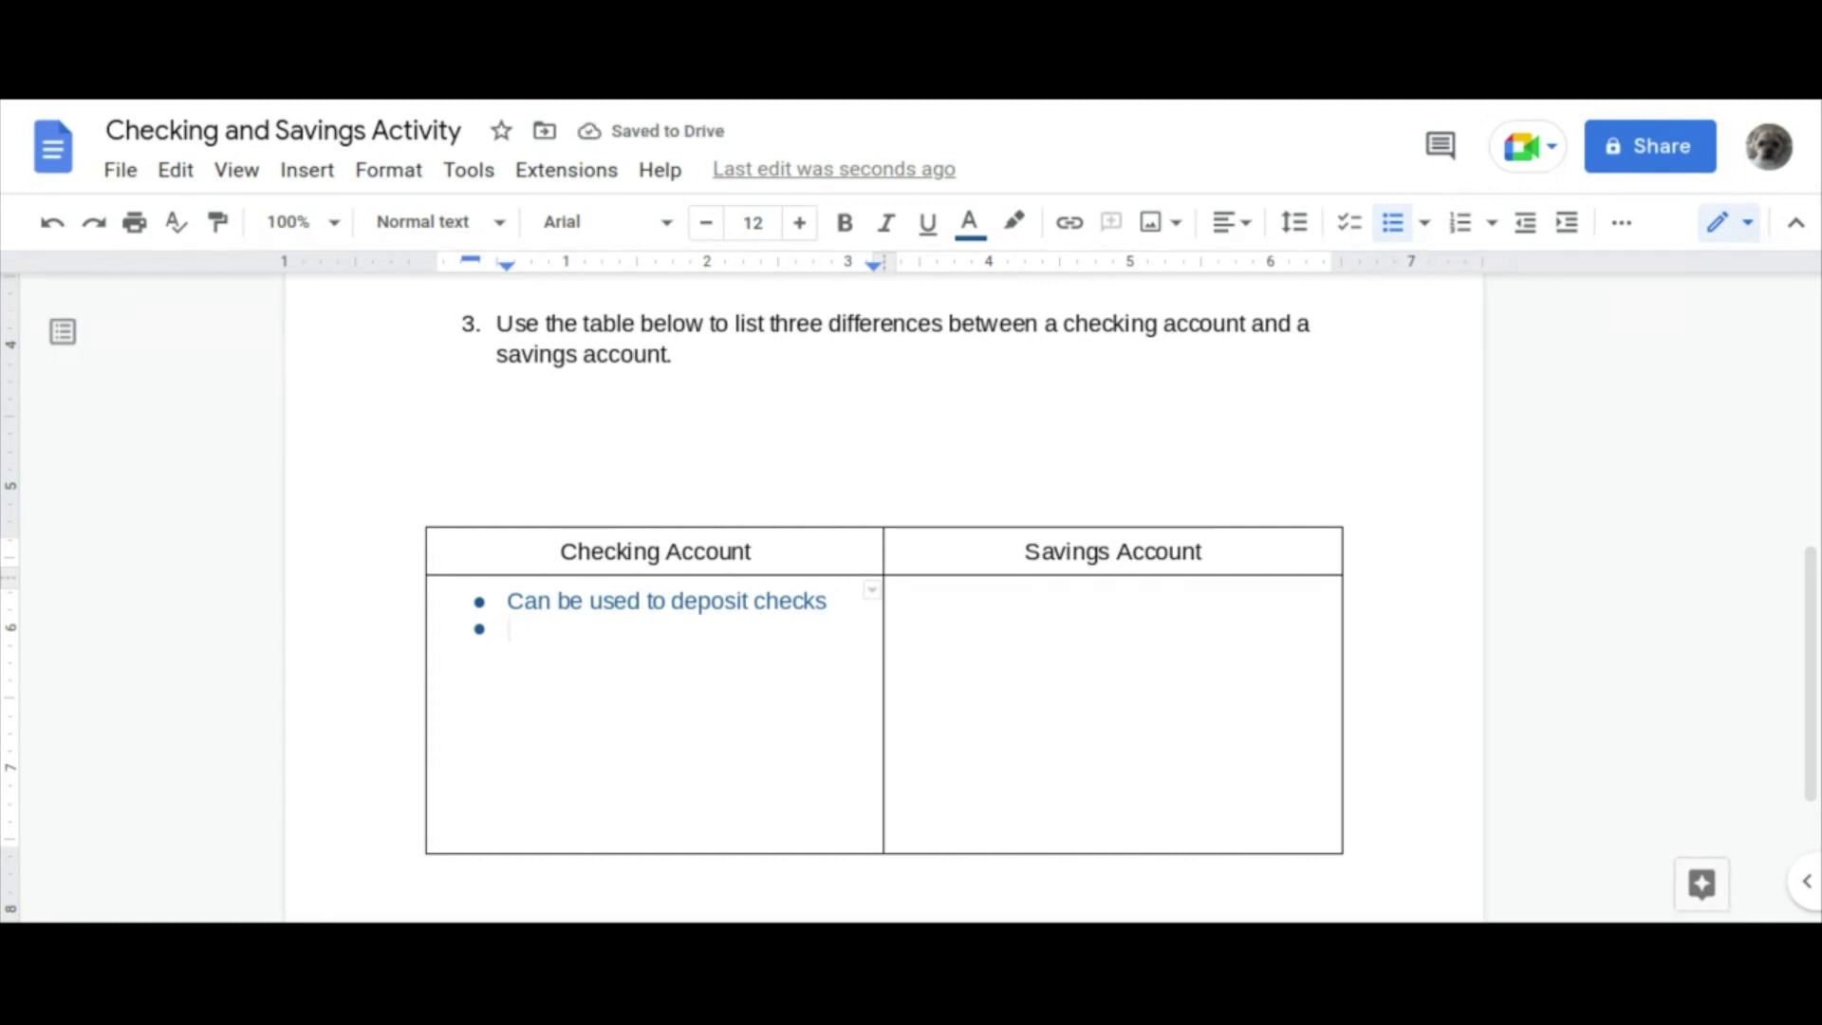
{"action": "type", "text": "Transfe"}
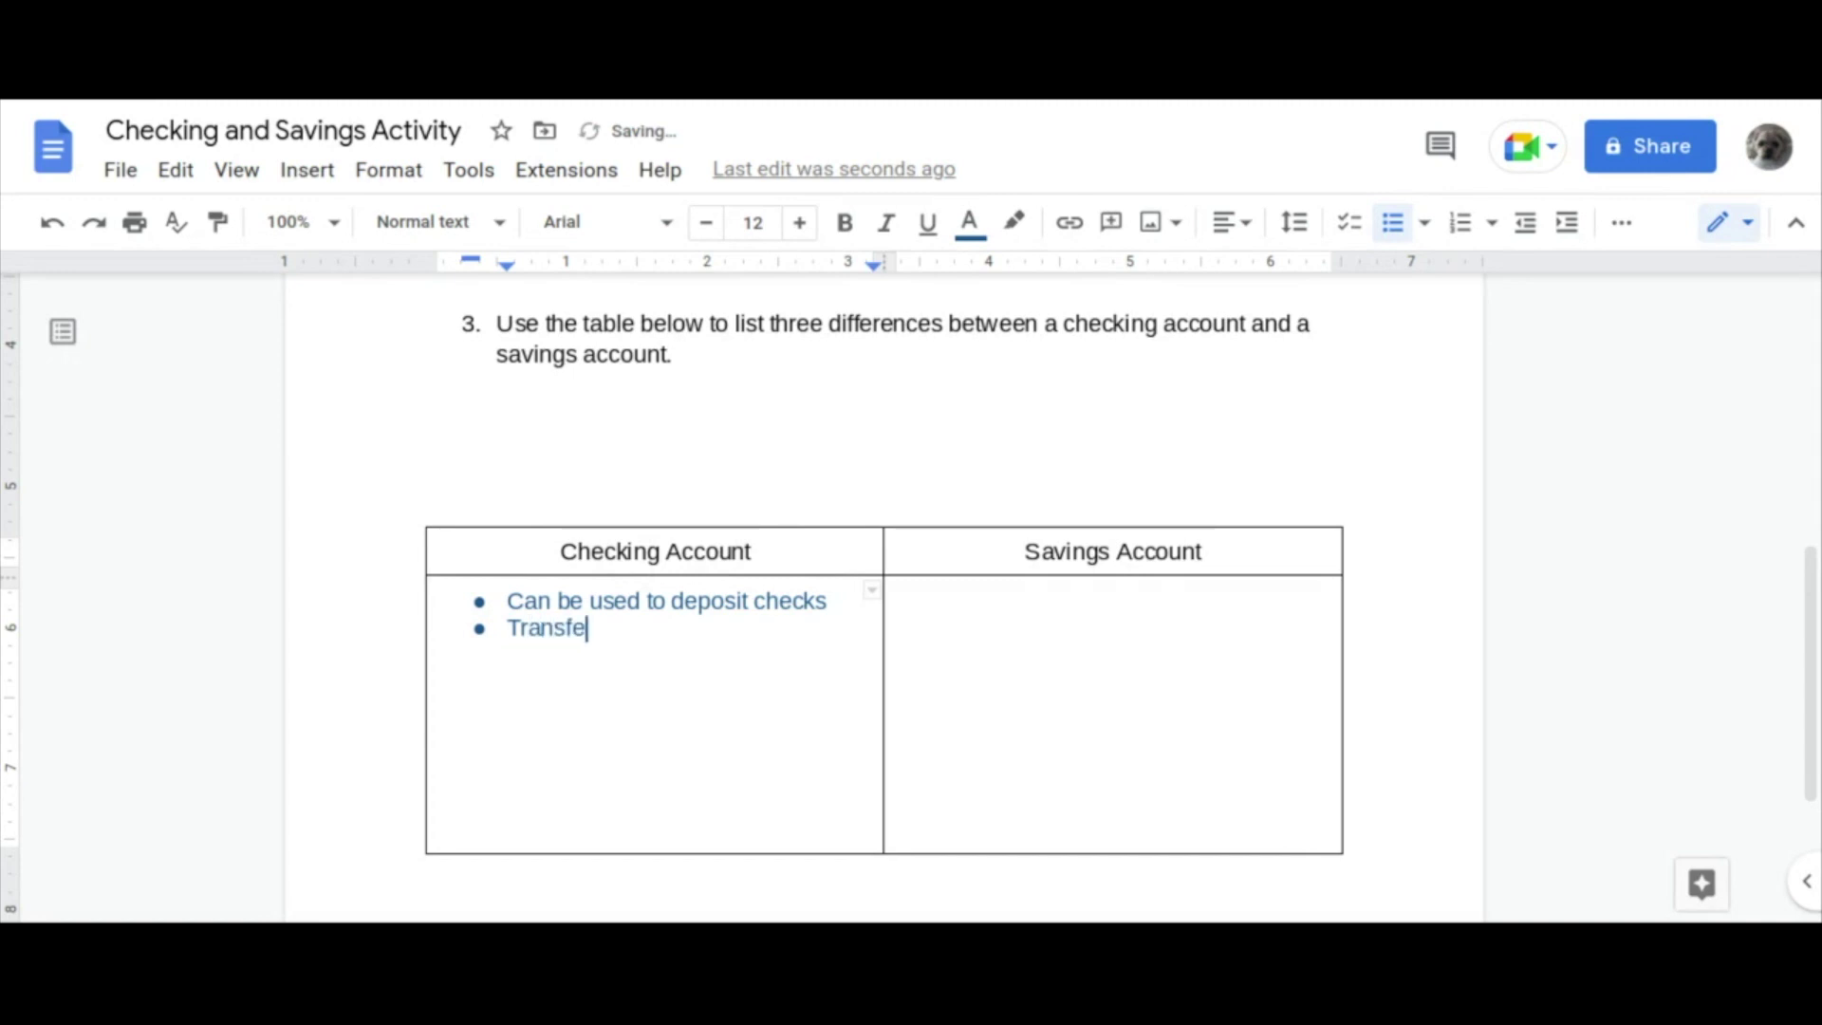
{"action": "type", "text": "r money between accounts"}
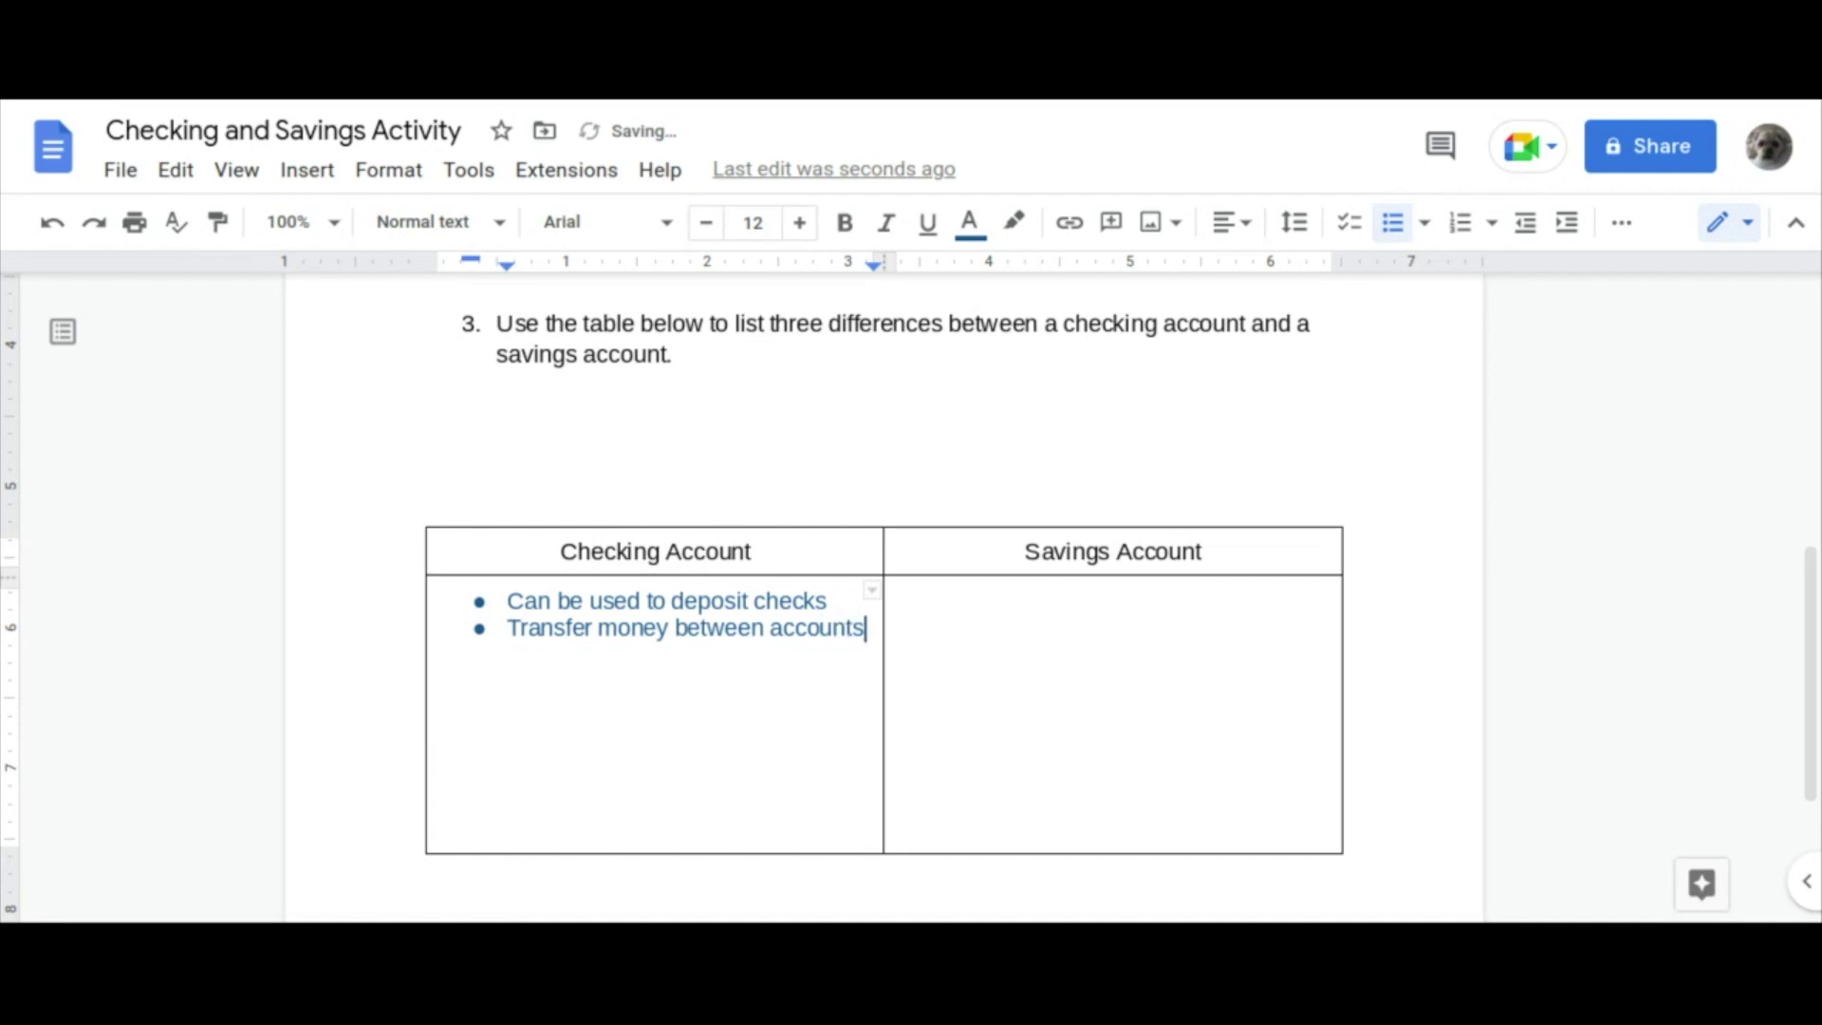
{"action": "key", "text": "Return"}
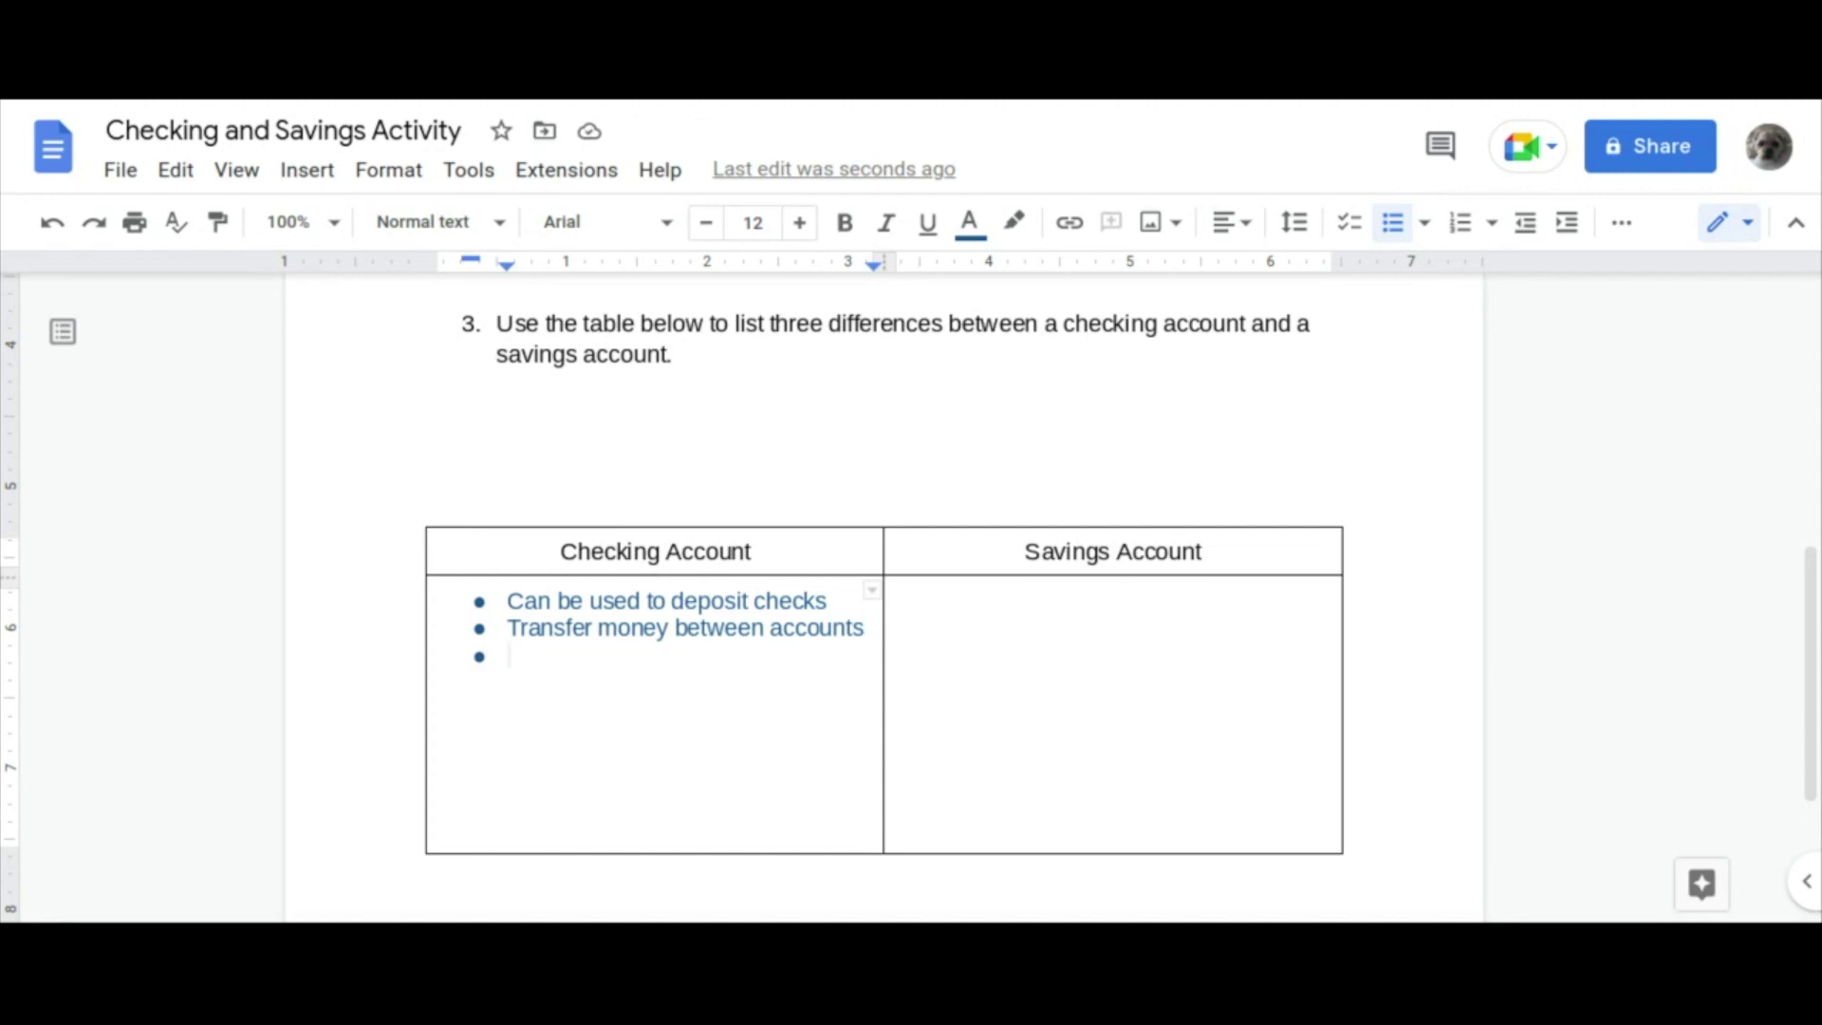
{"action": "type", "text": "Primarily use"}
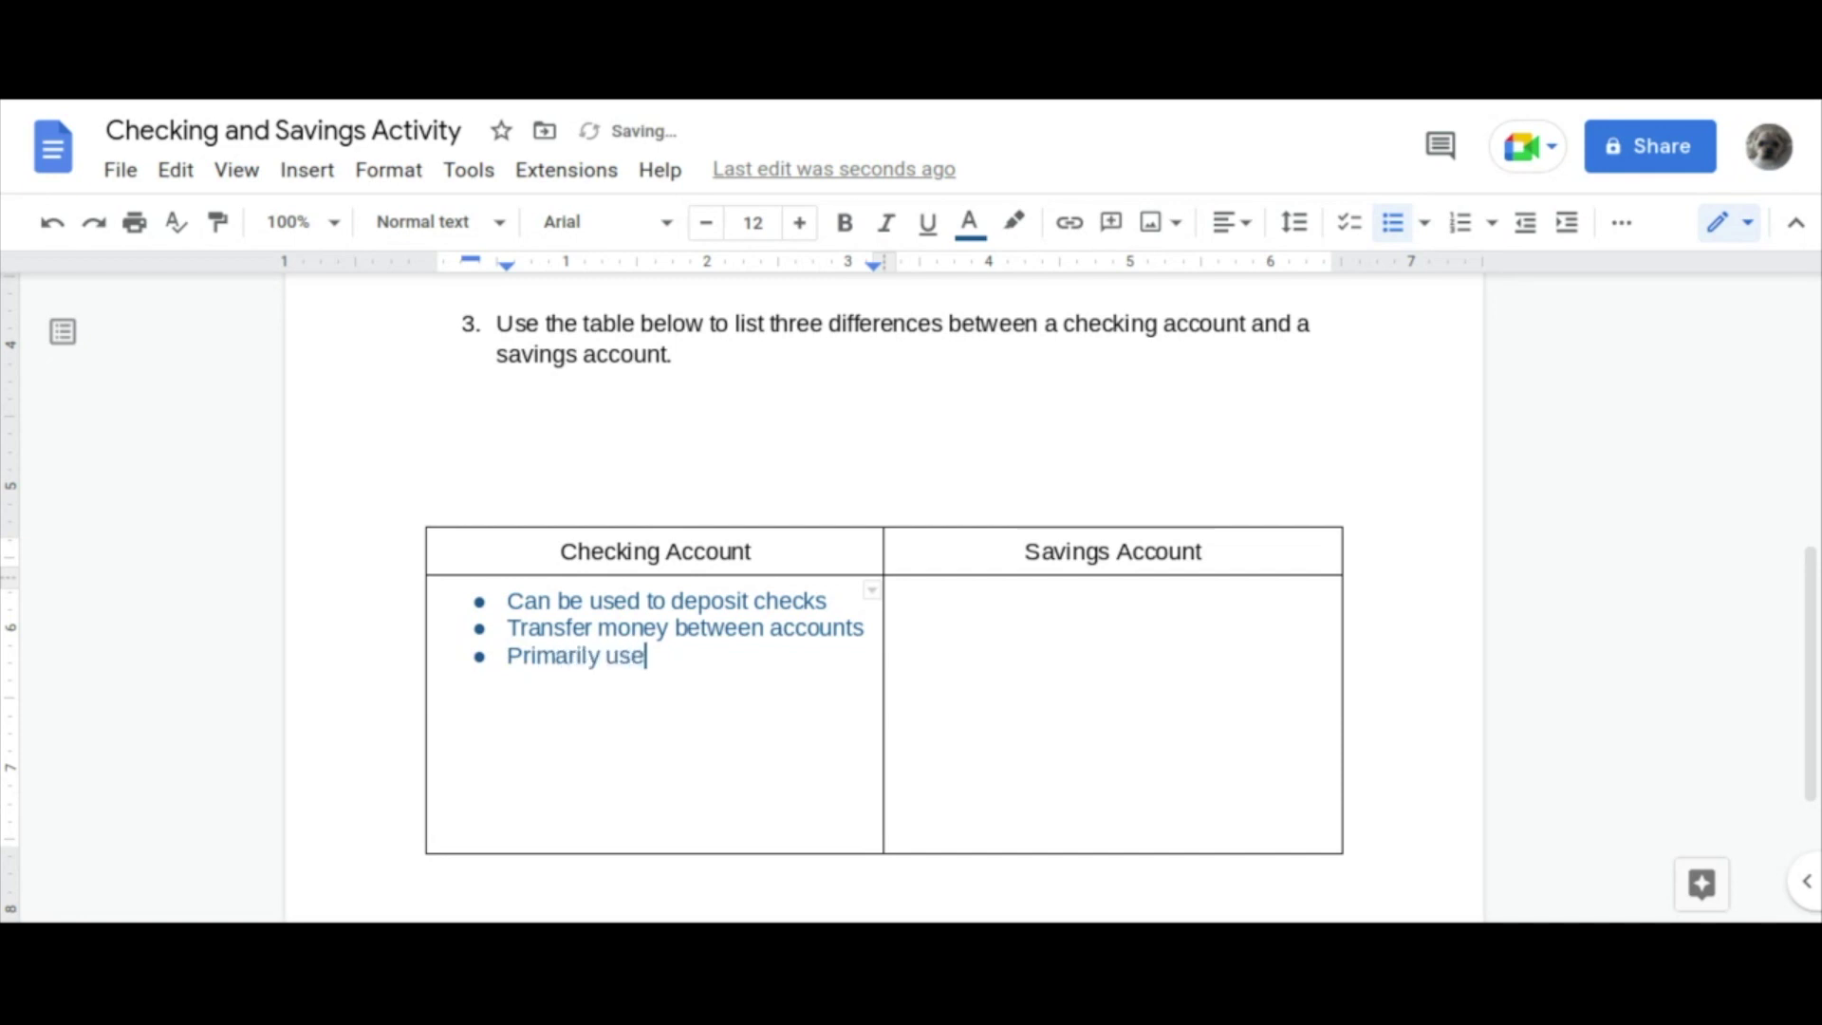
{"action": "type", "text": "d for every"}
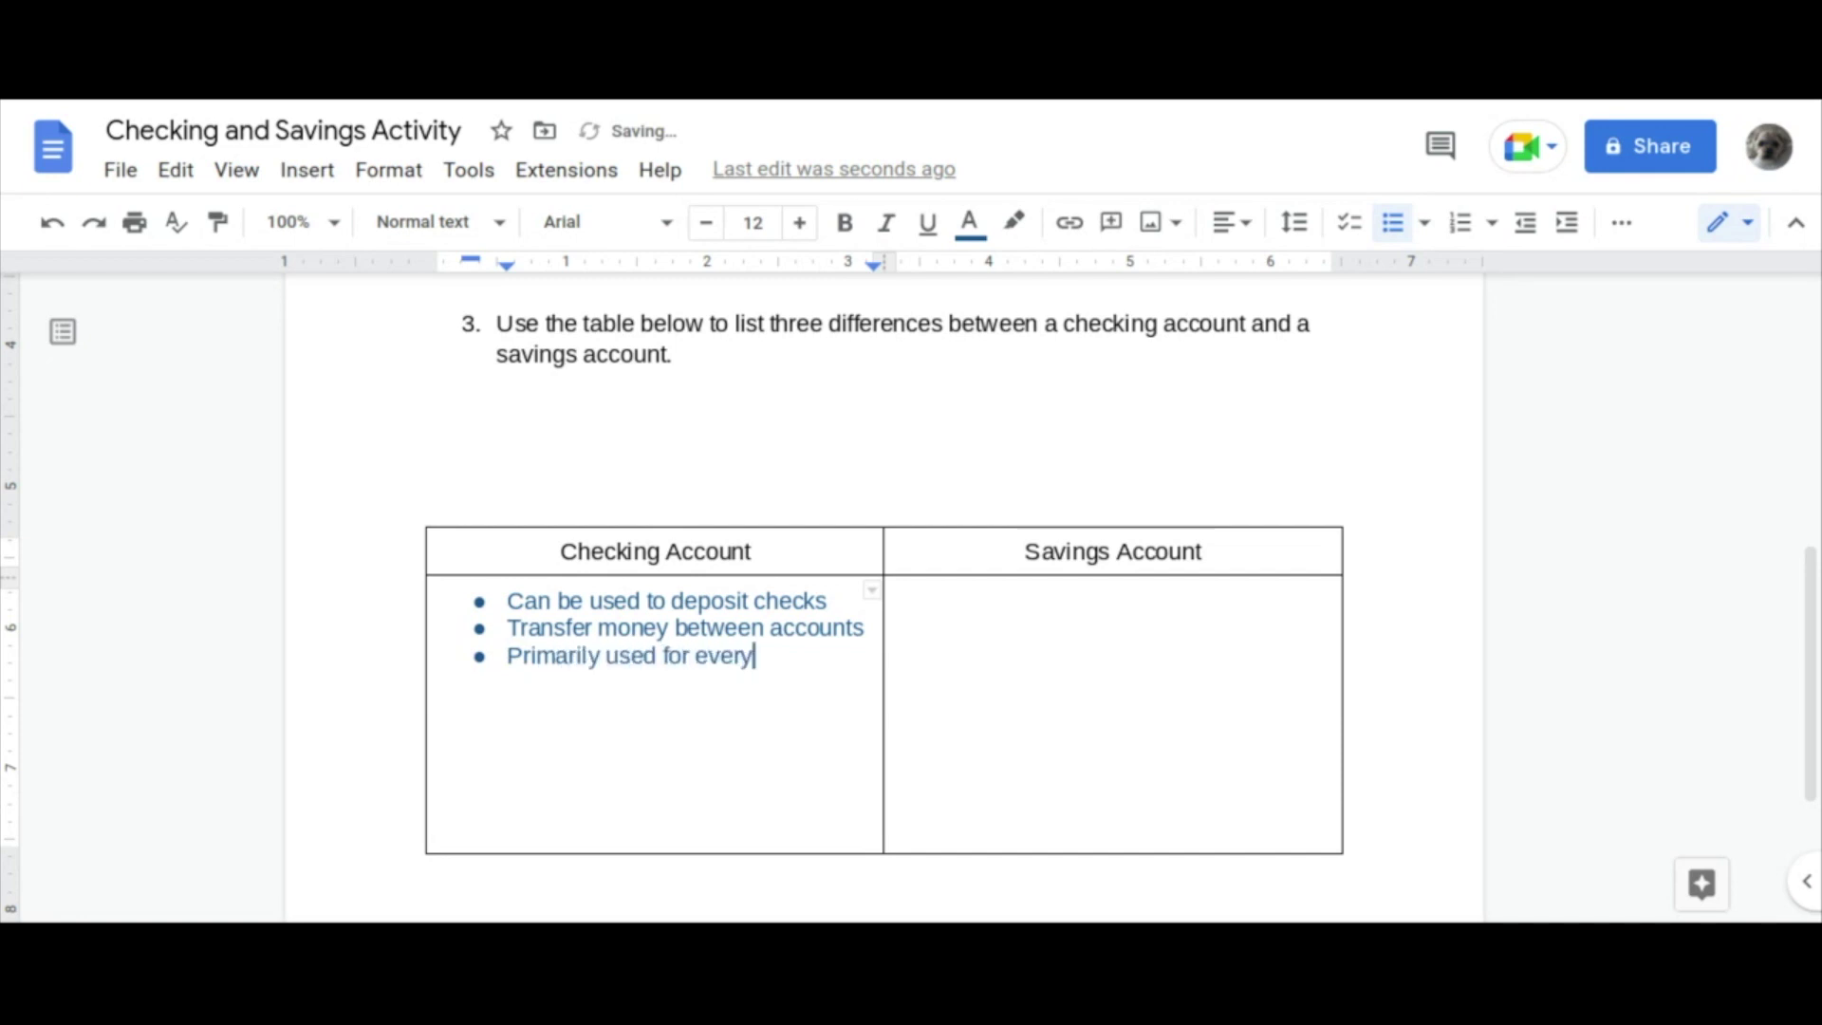
{"action": "type", "text": "day expenses"}
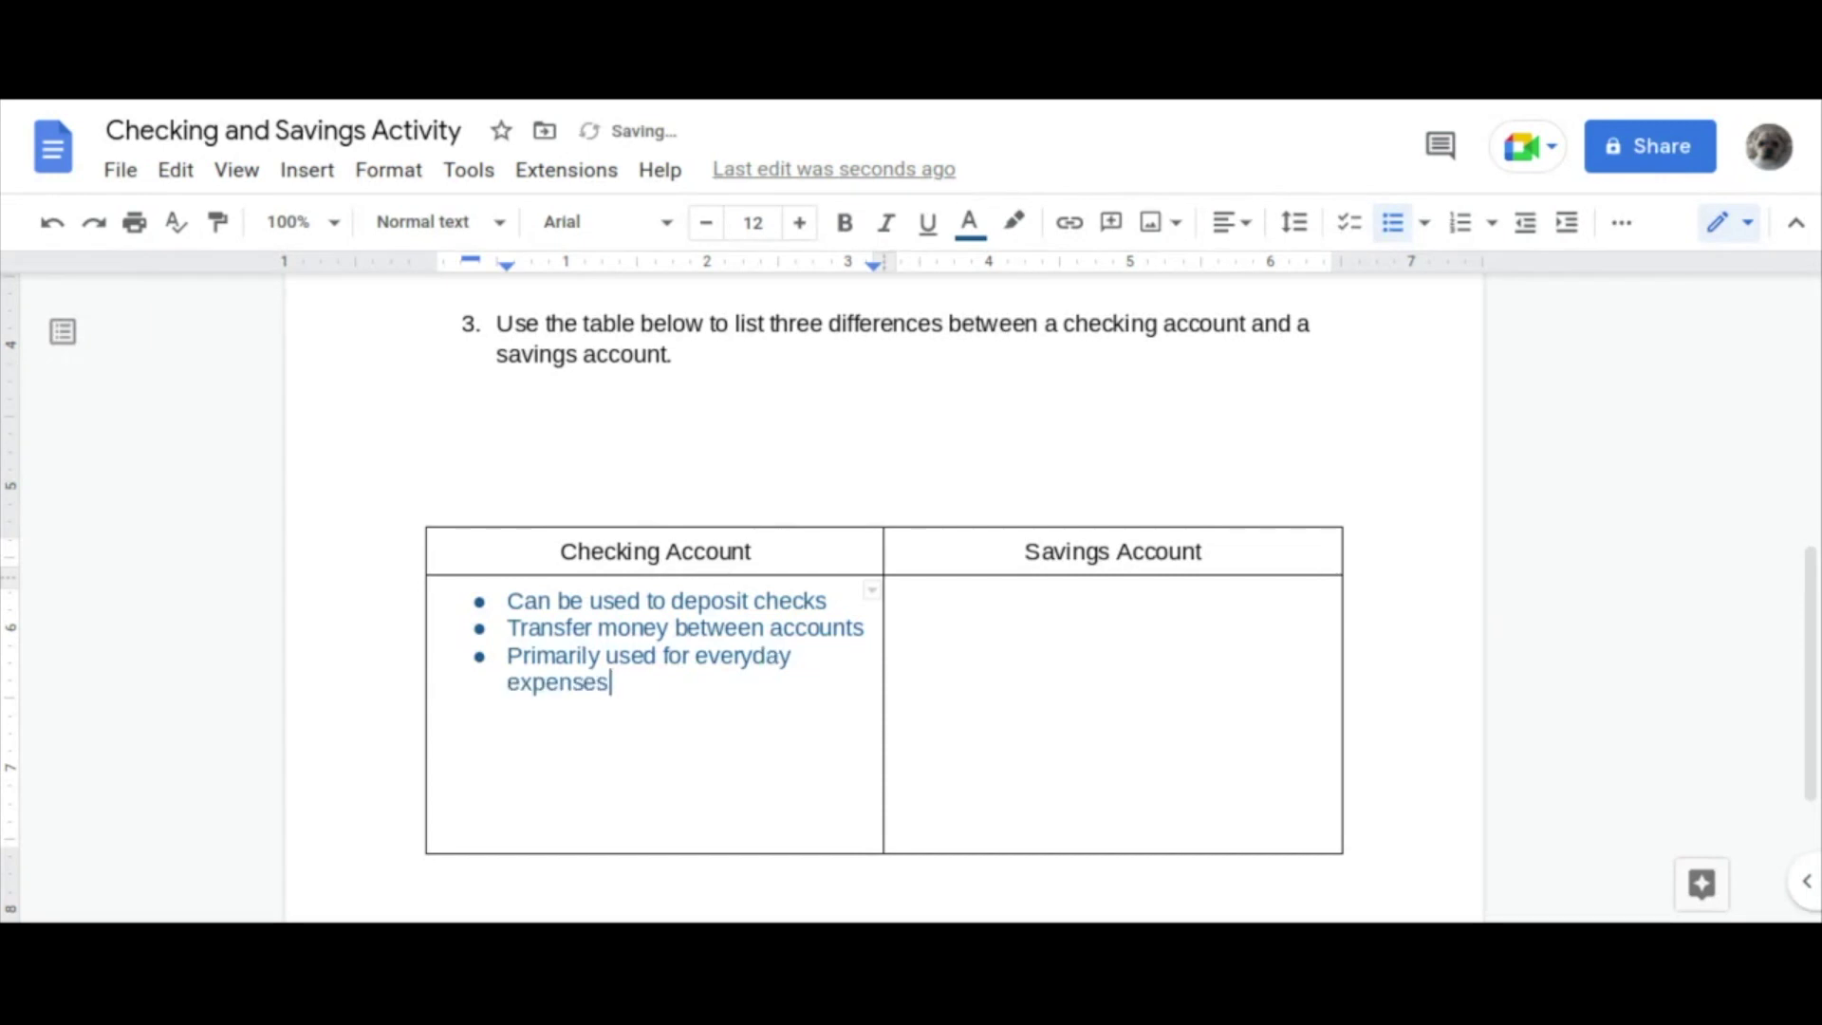
In the Savings Account cell, add blue bullets: no online bill pay, future goals, limited monthly withdrawals
{"action": "left_click", "coordinate": [936, 610]}
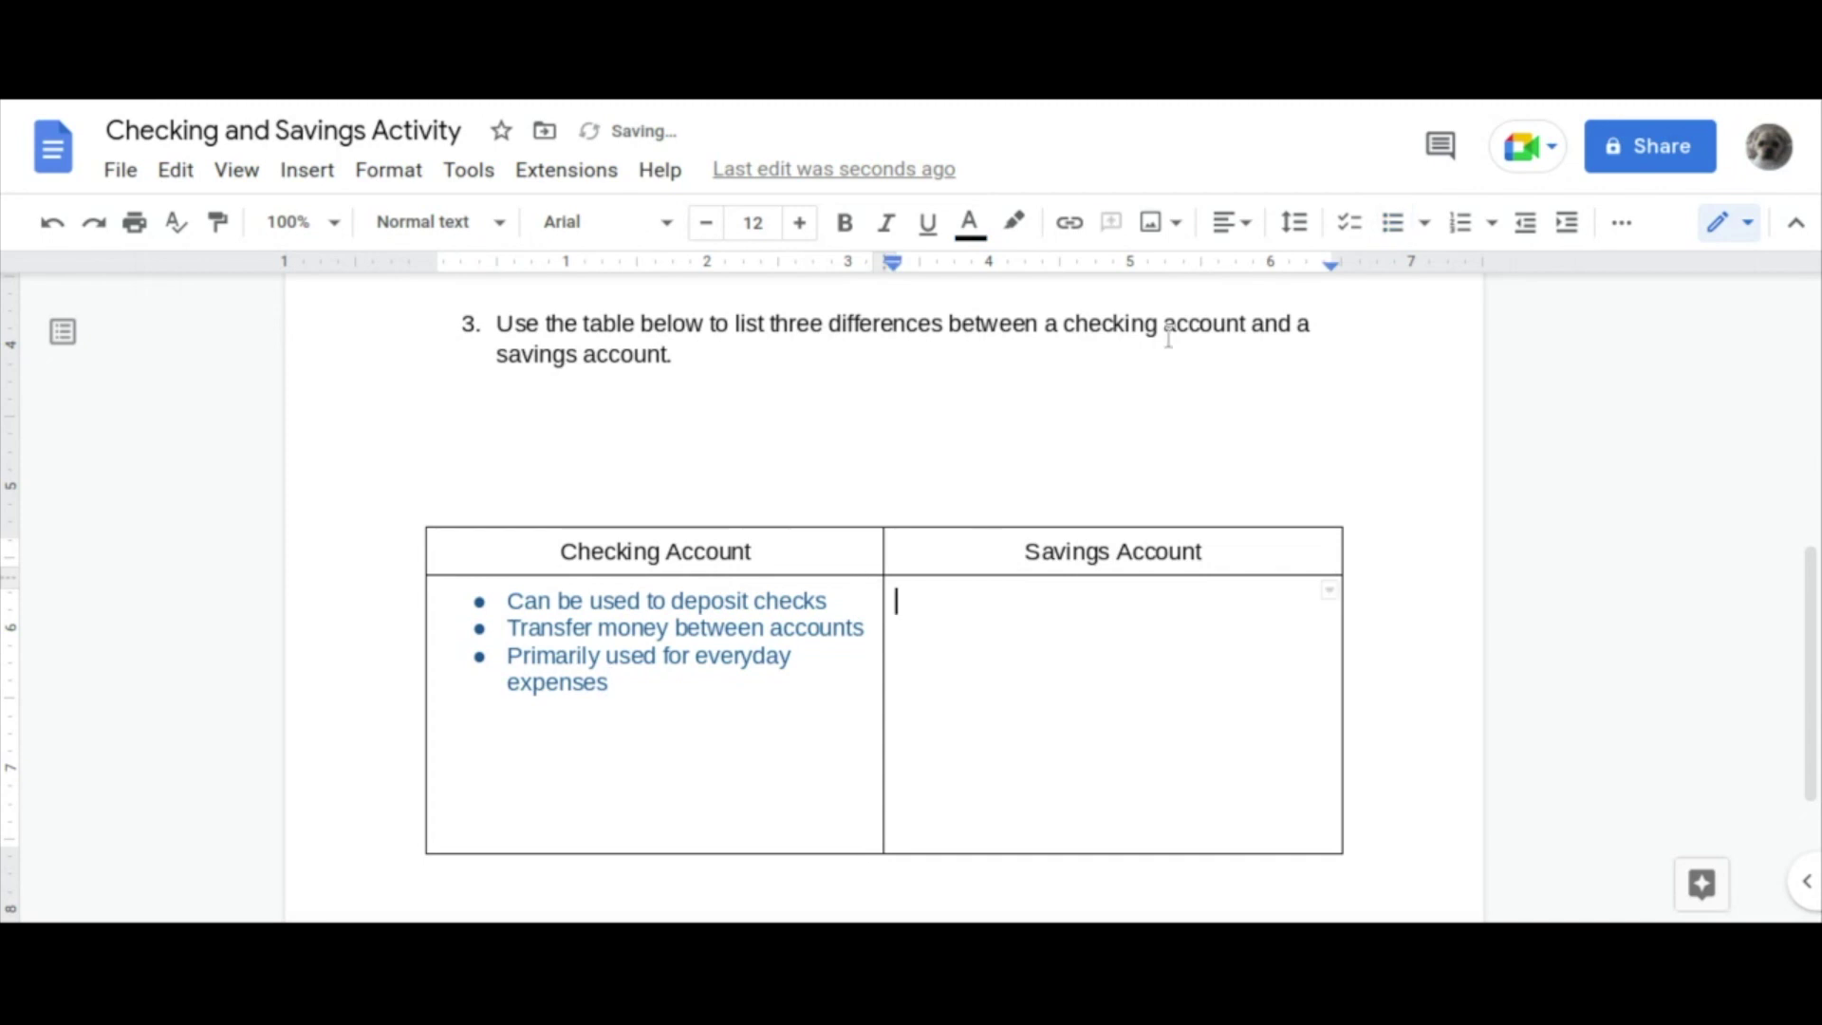
{"action": "left_click", "coordinate": [968, 224]}
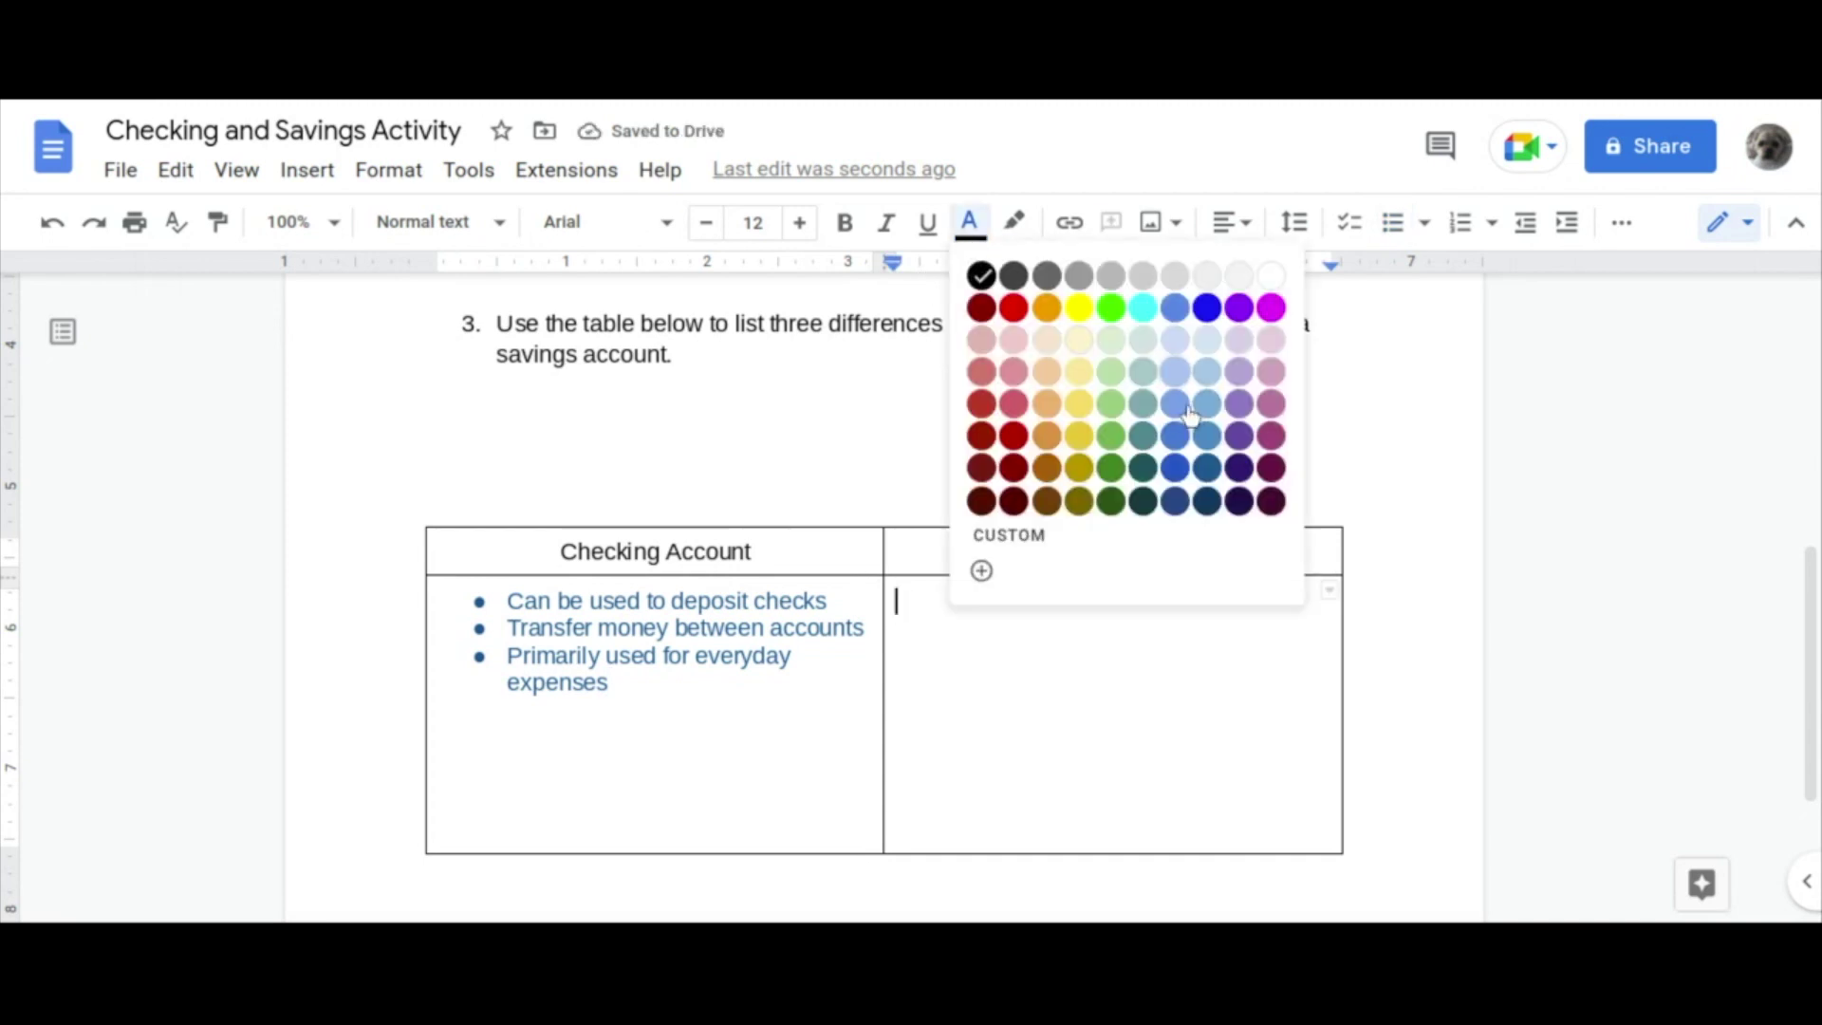
{"action": "left_click", "coordinate": [1216, 438]}
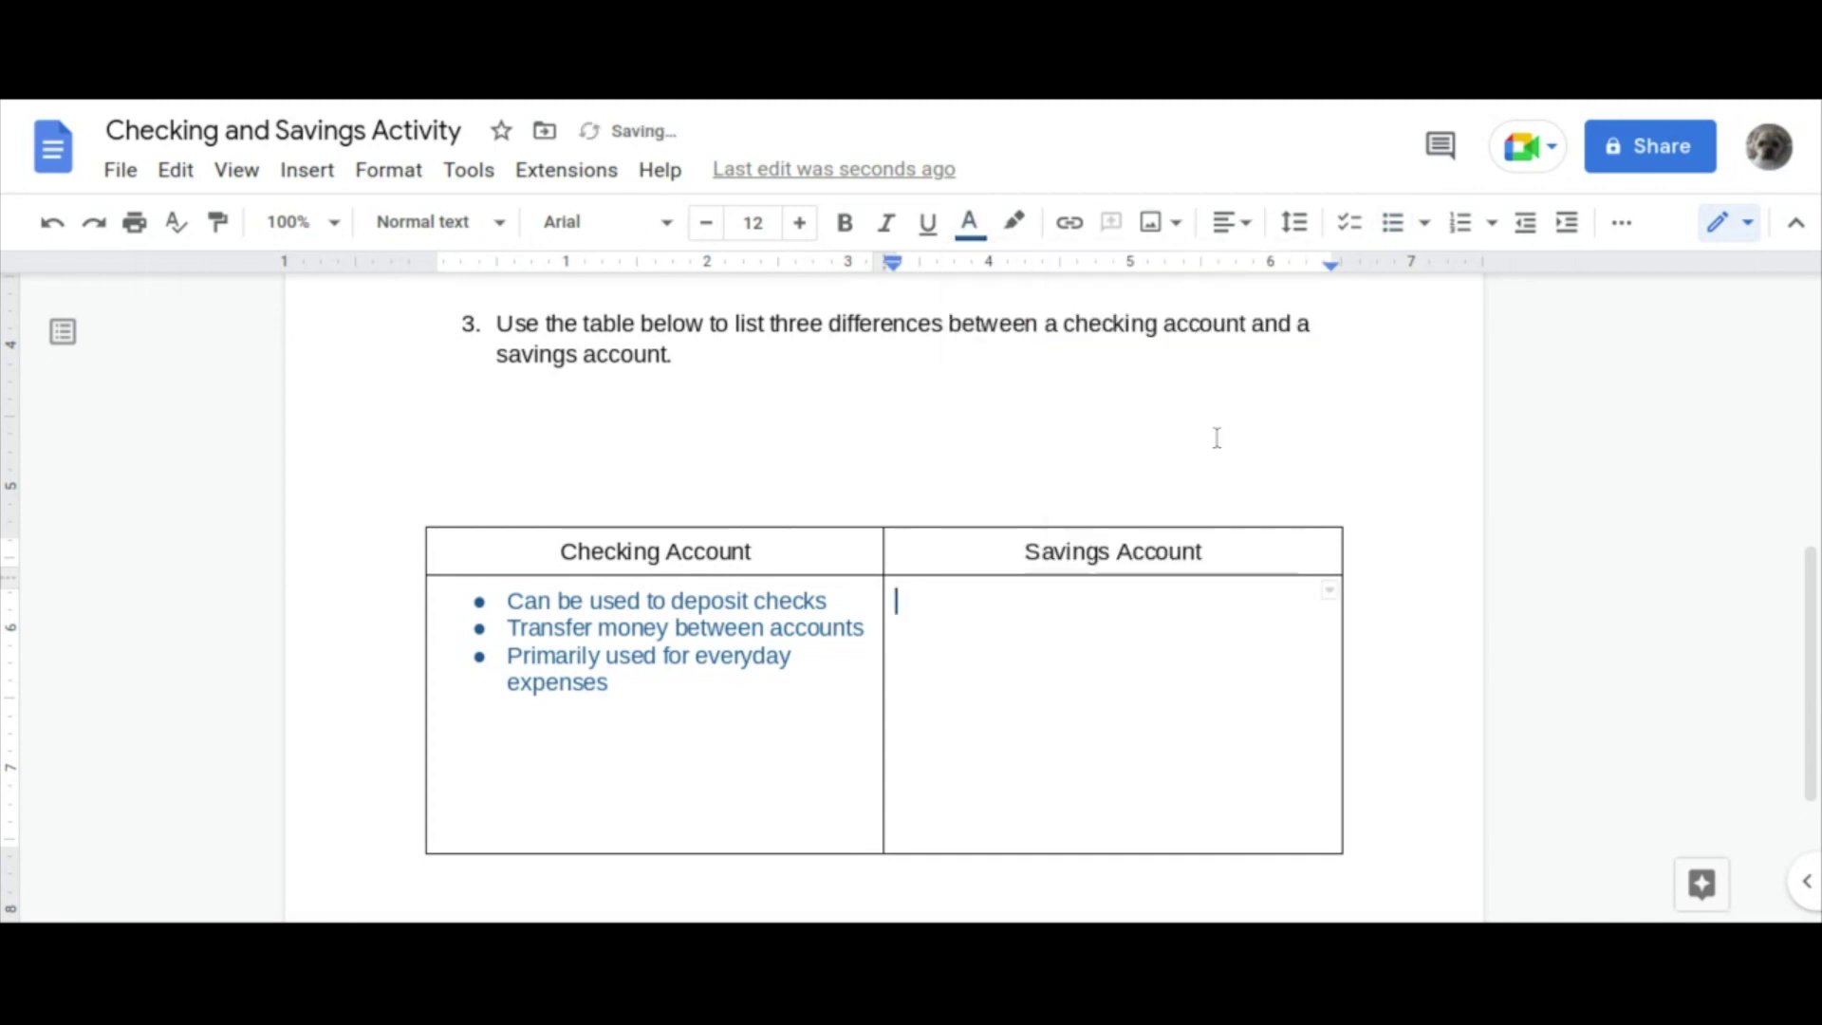
{"action": "left_click", "coordinate": [1392, 222]}
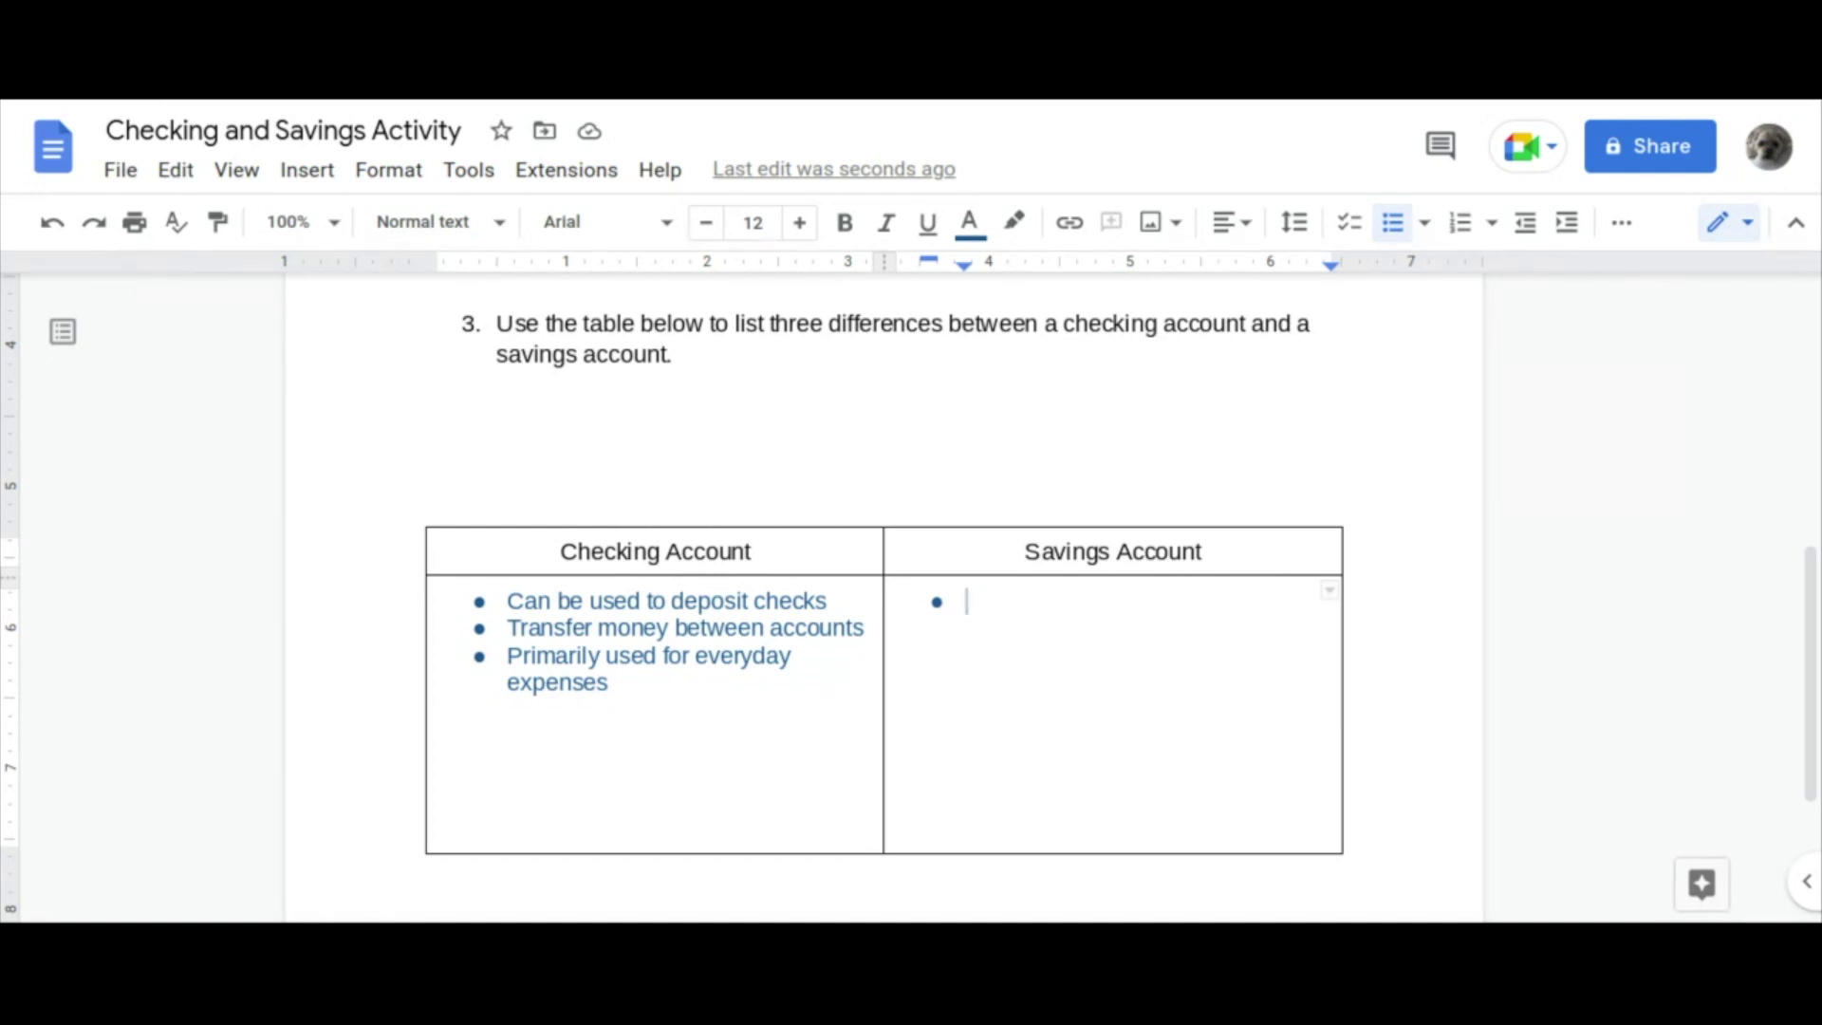
{"action": "type", "text": "Has n"}
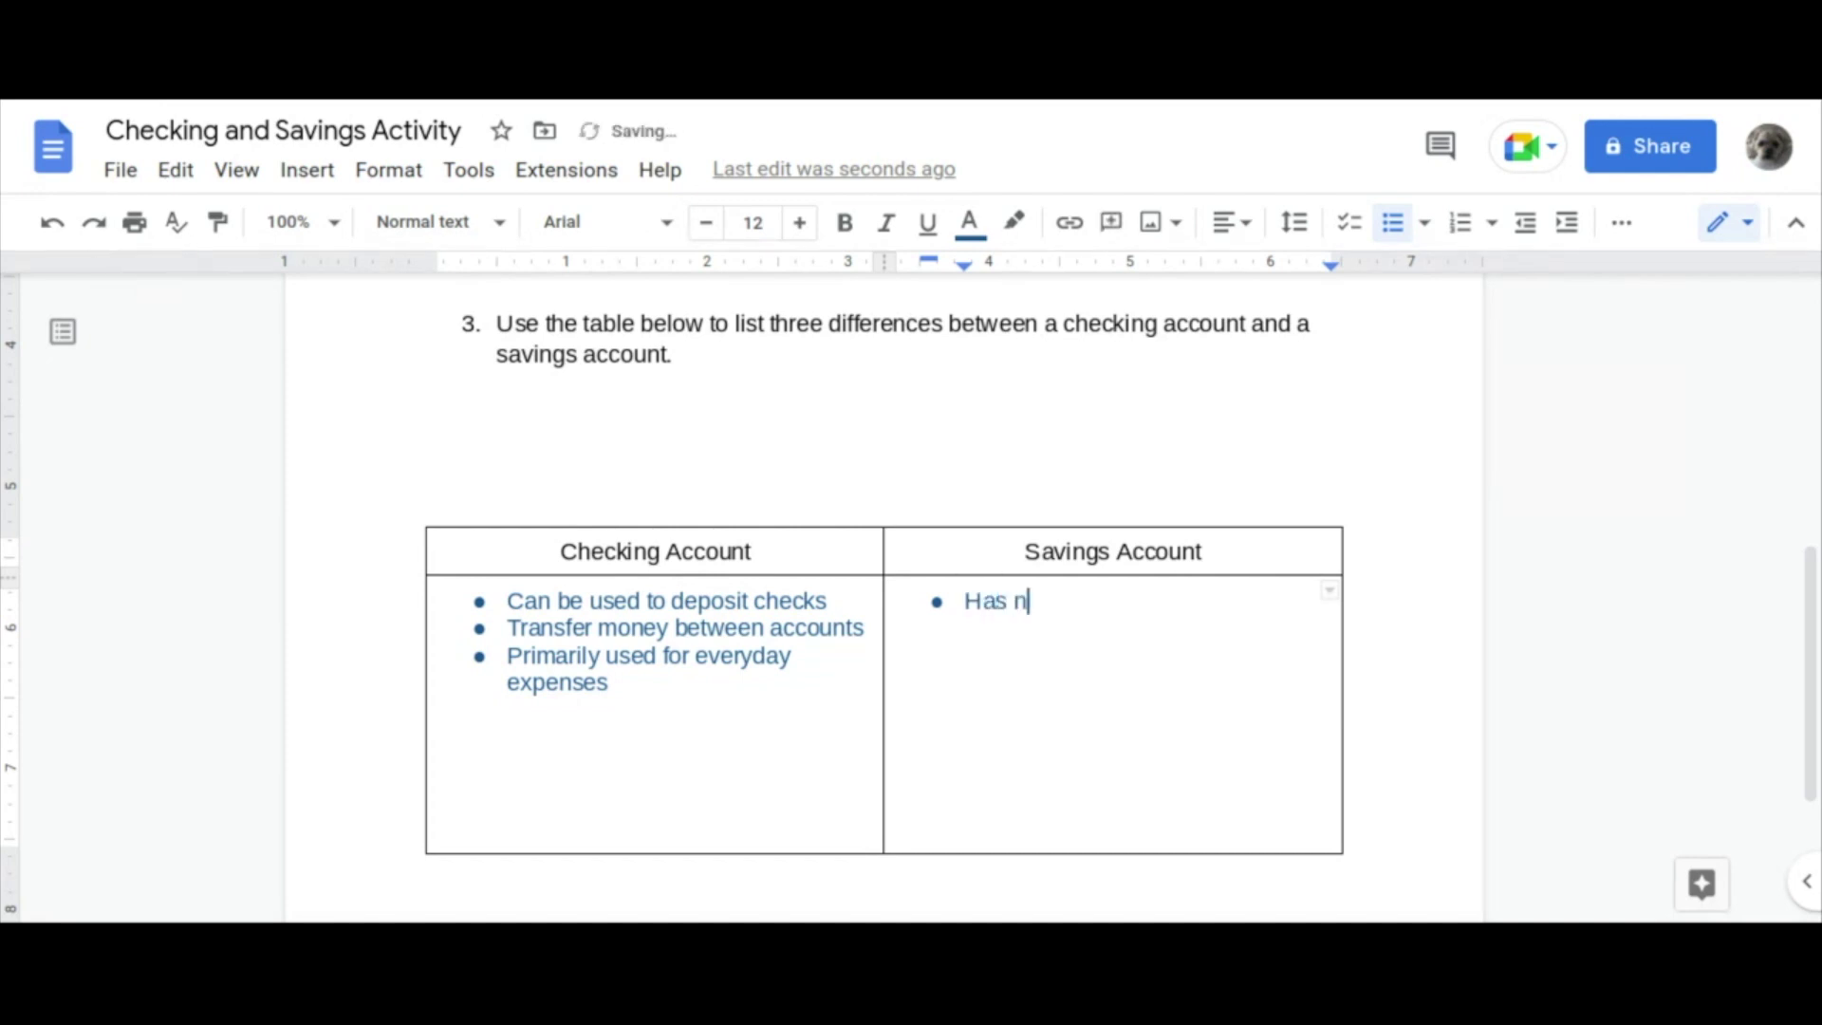
{"action": "type", "text": "o online bill pay"}
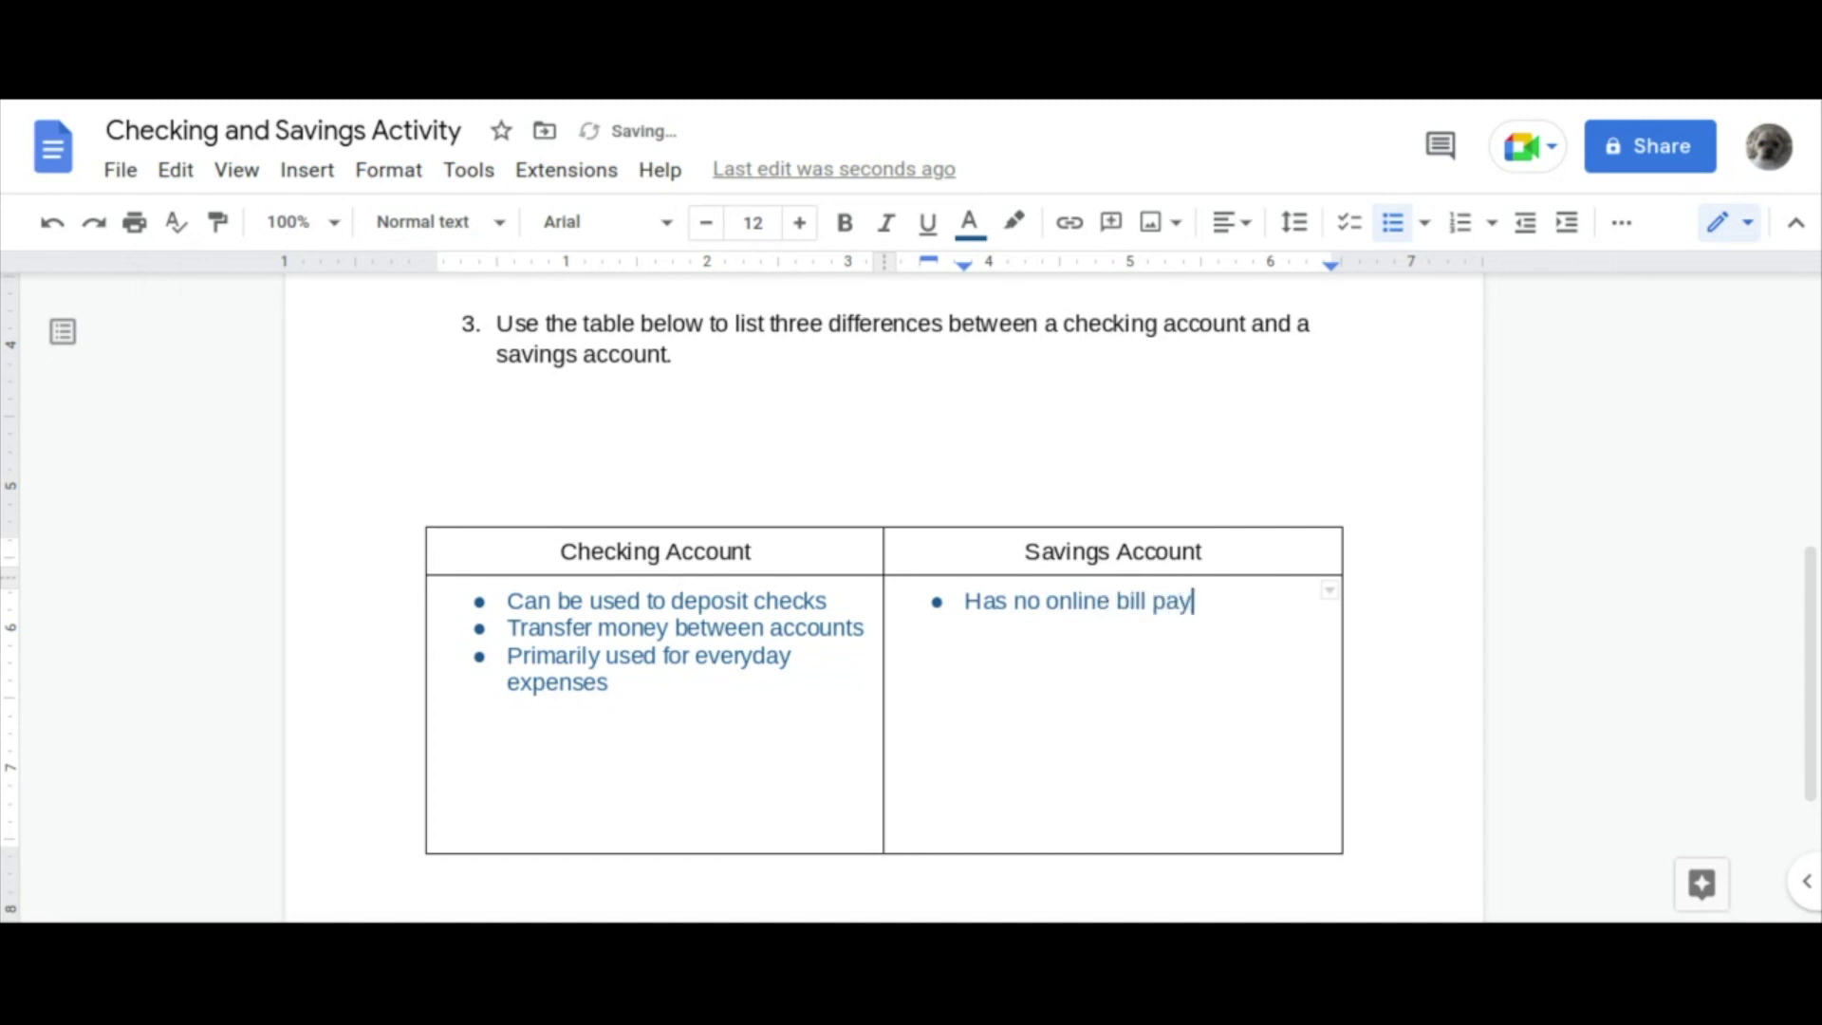
{"action": "key", "text": "Return"}
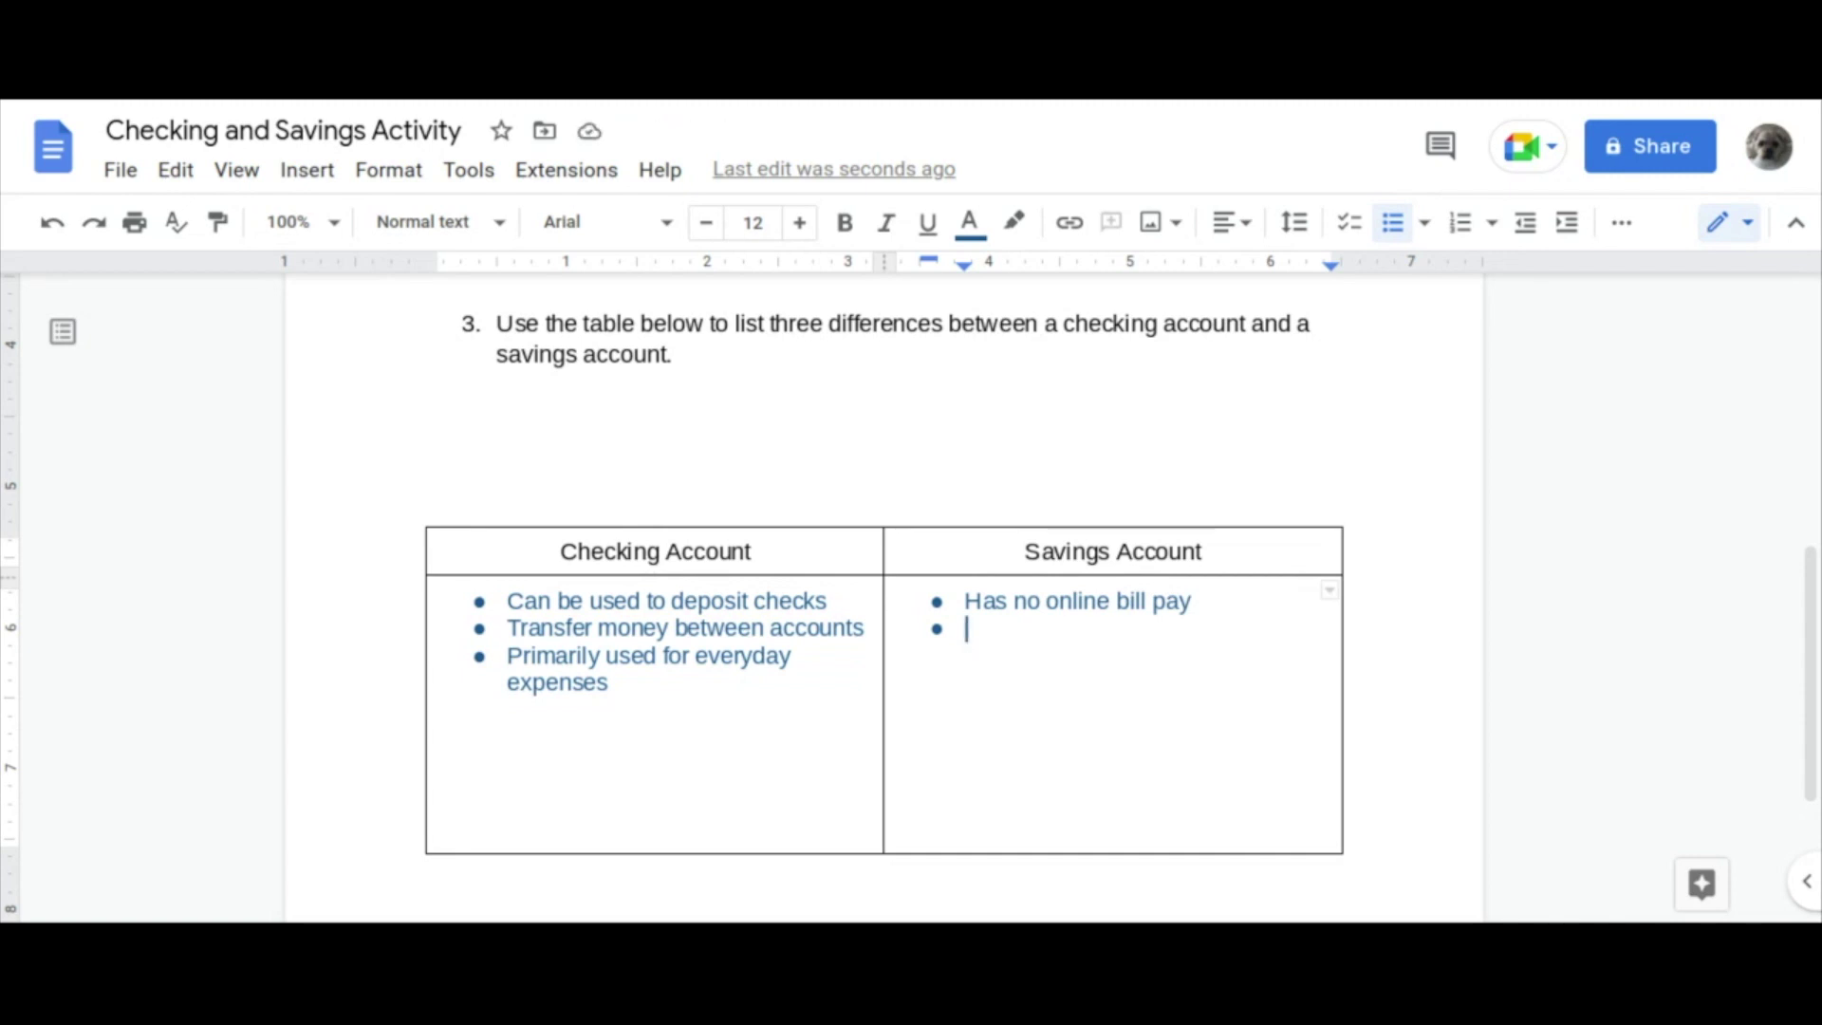
{"action": "type", "text": "Prim"}
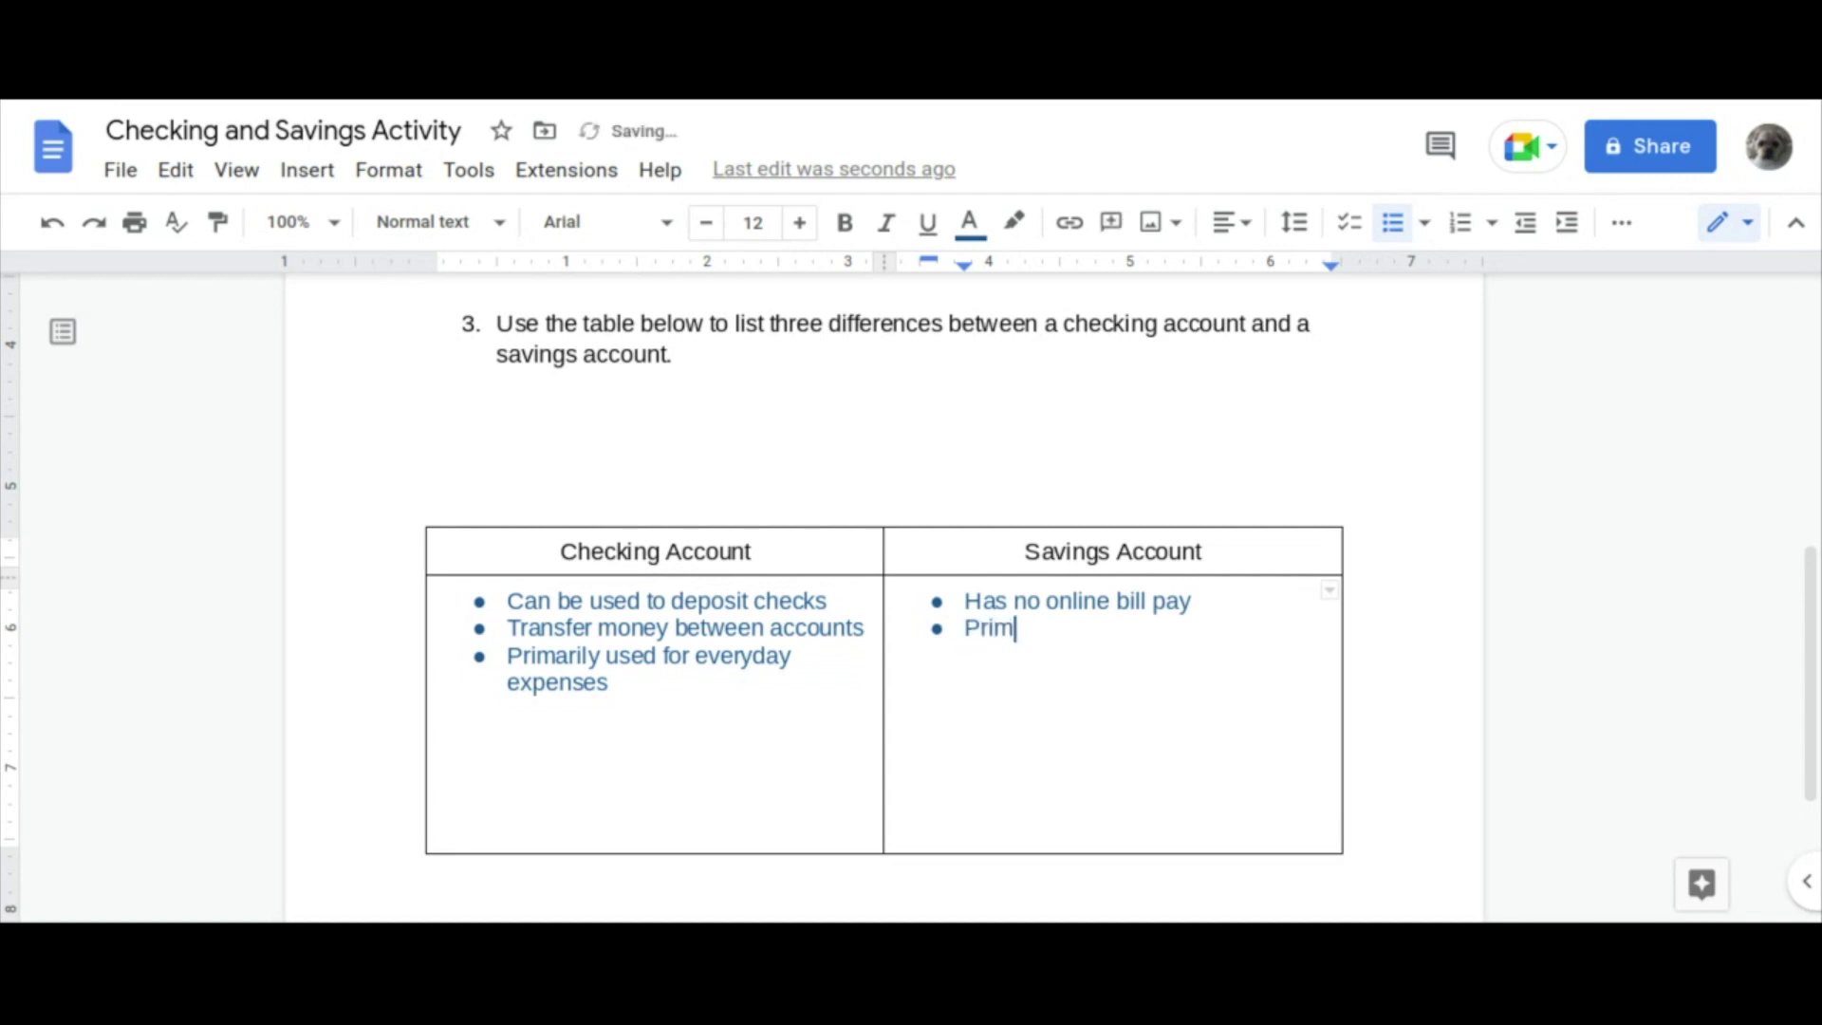
{"action": "type", "text": "arily used for fu"}
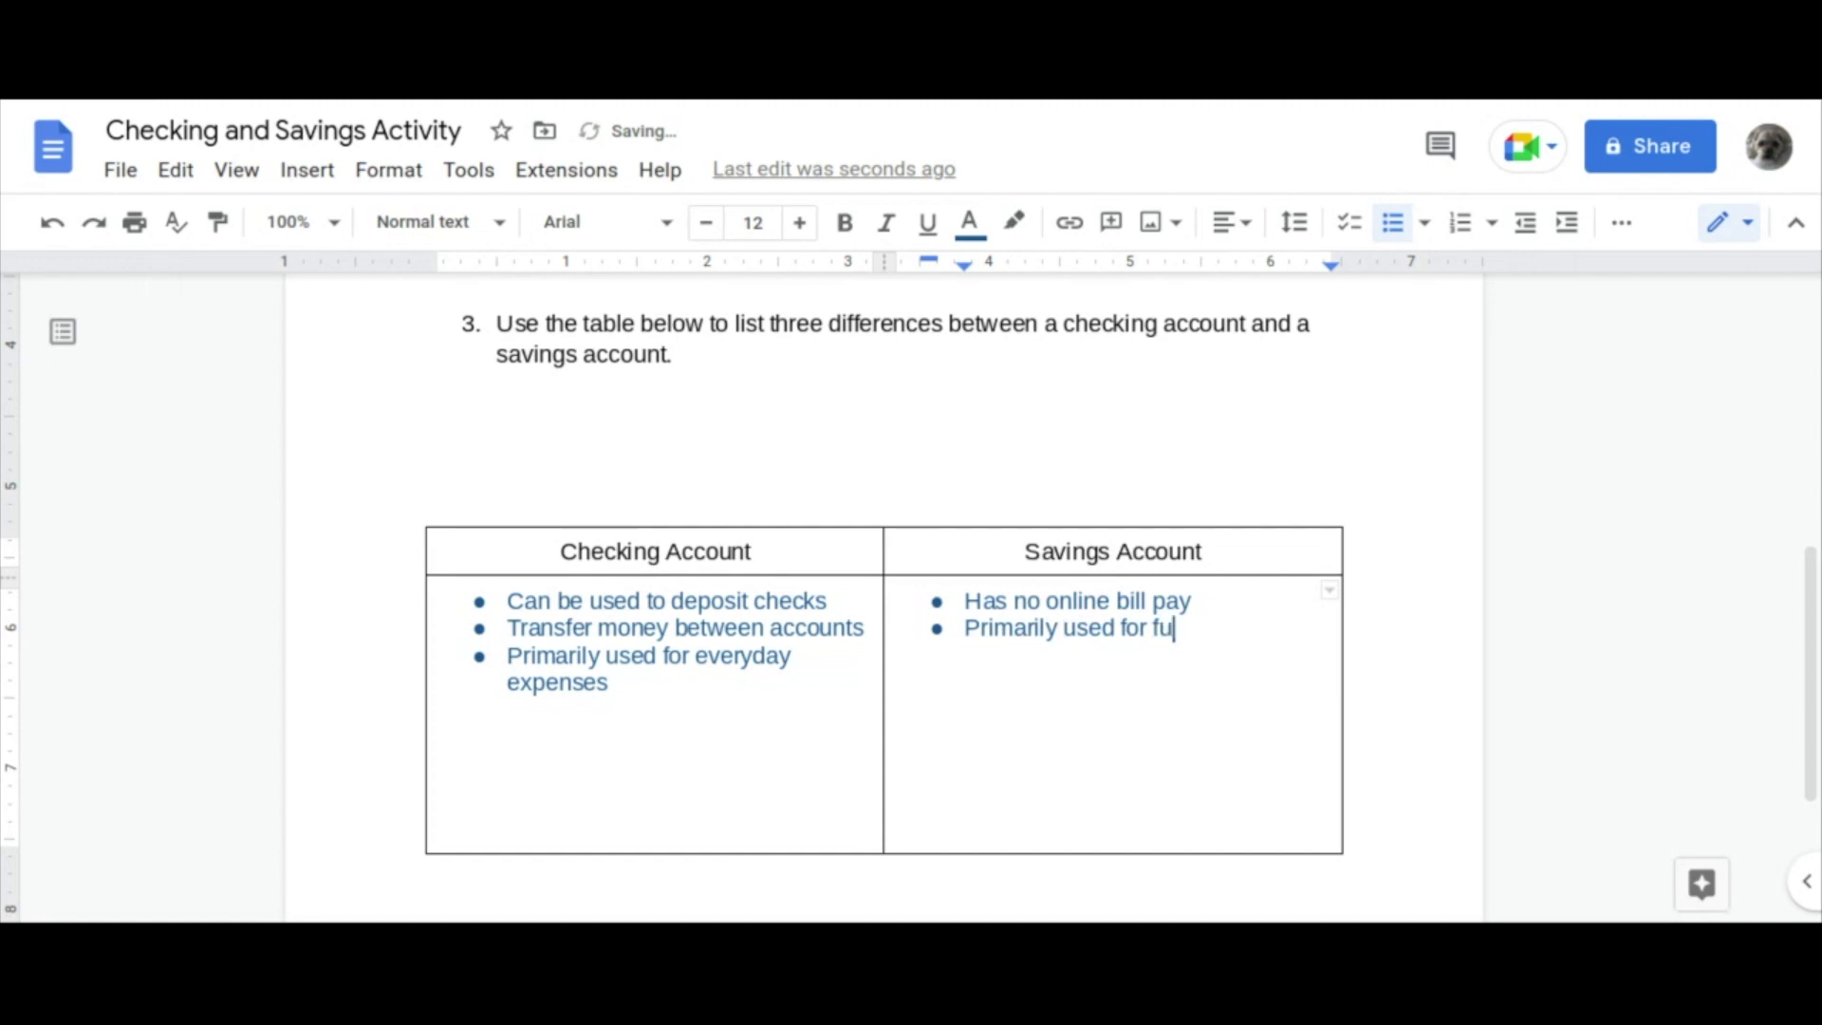
{"action": "type", "text": "ture goals"}
{"action": "key", "text": "Return"}
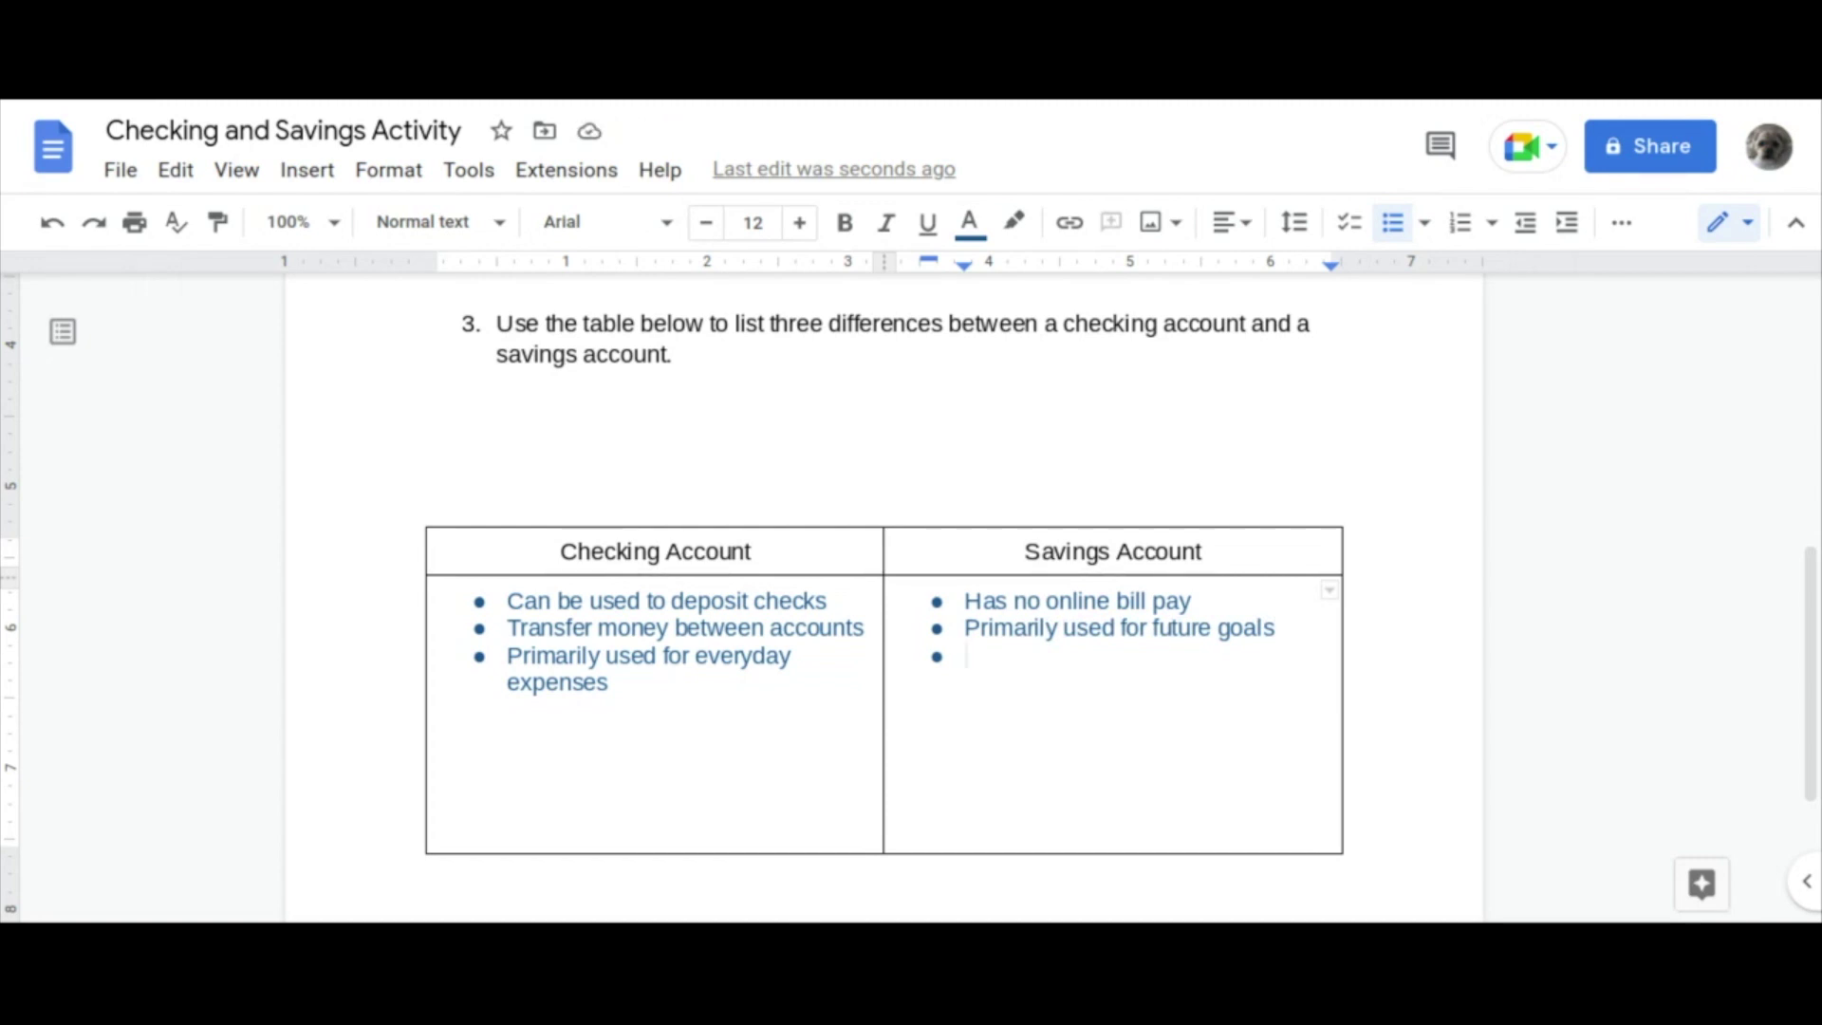
{"action": "type", "text": "There i"}
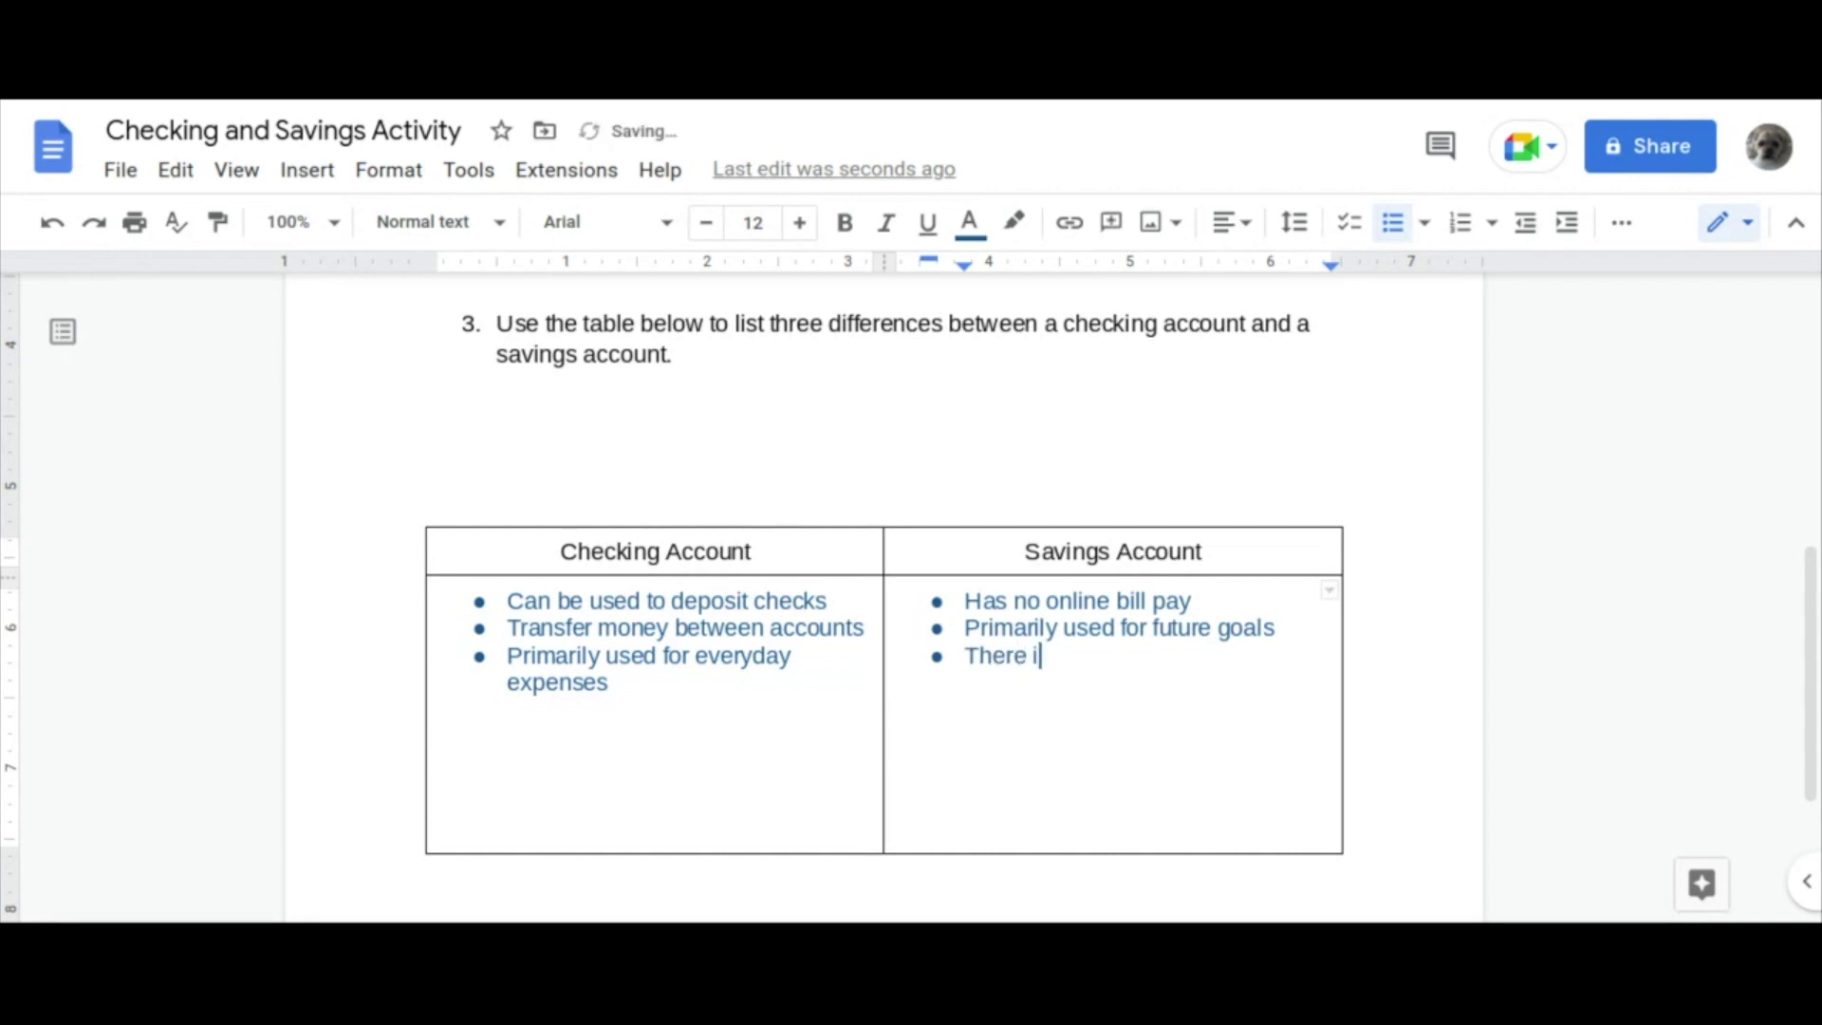
{"action": "type", "text": "s a limited numbe"}
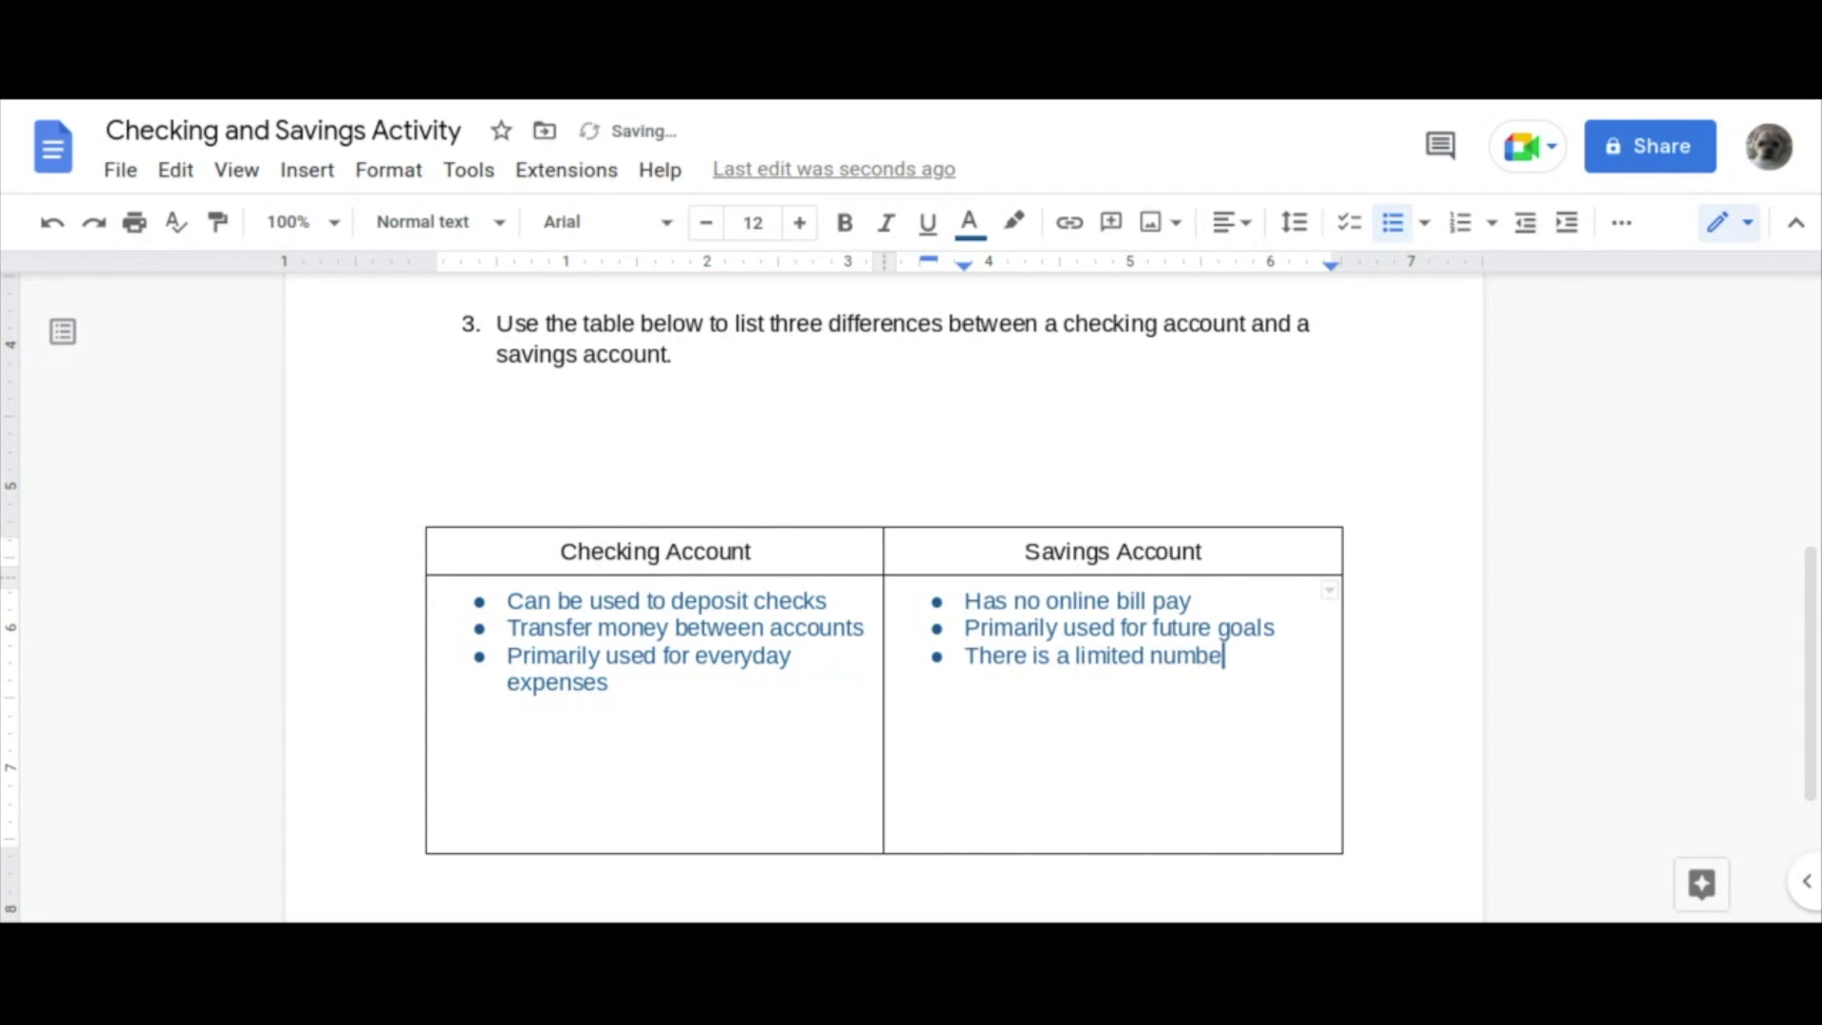
{"action": "type", "text": "r of withdrawals p"}
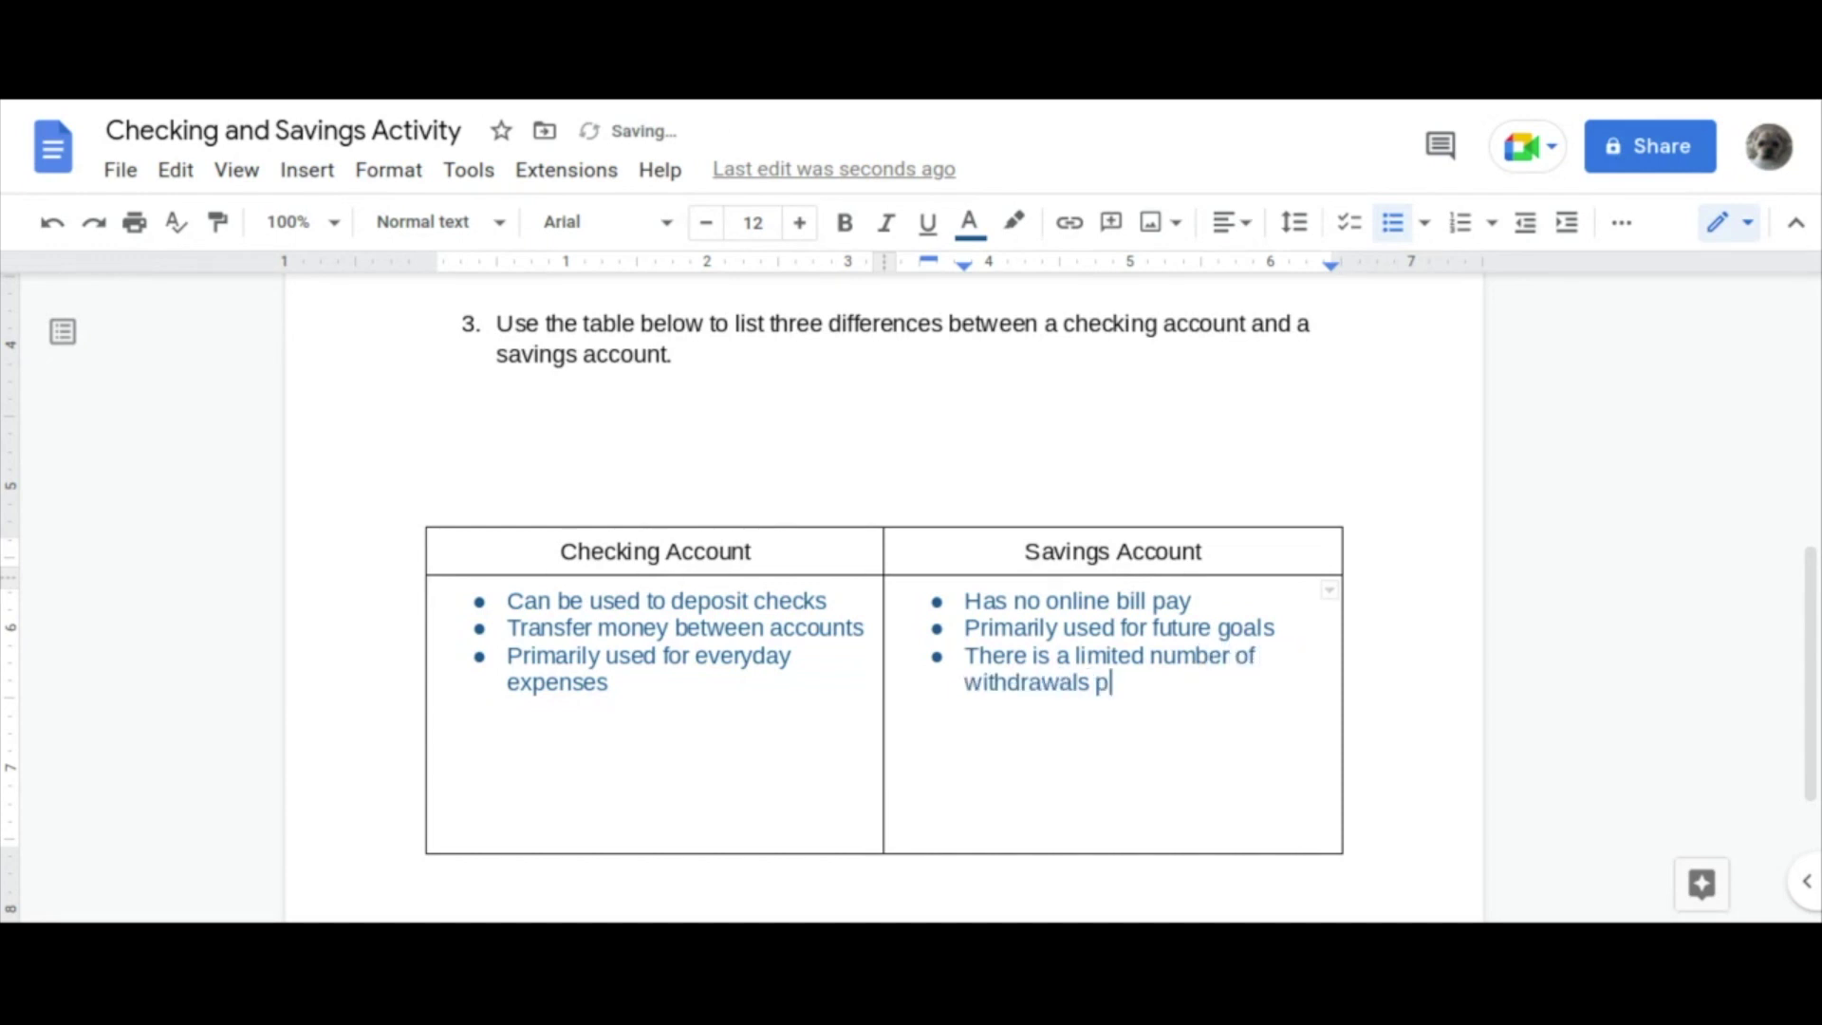
{"action": "type", "text": "er month"}
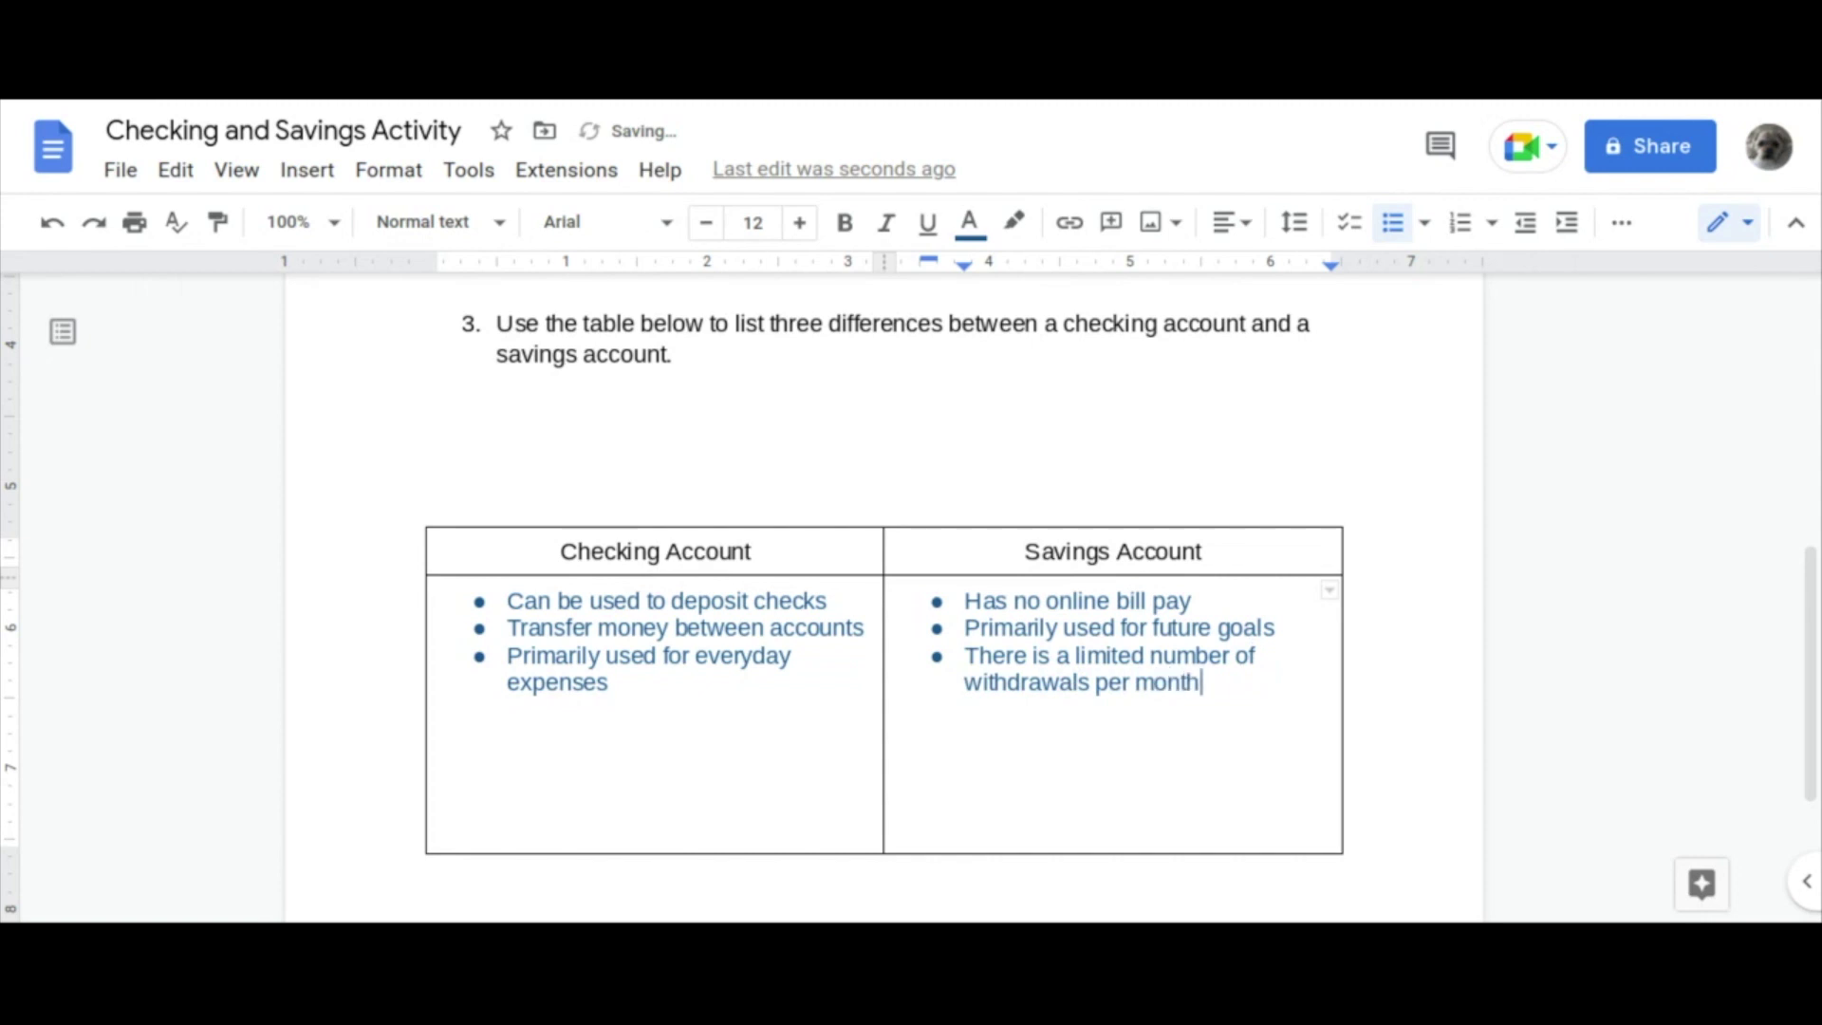